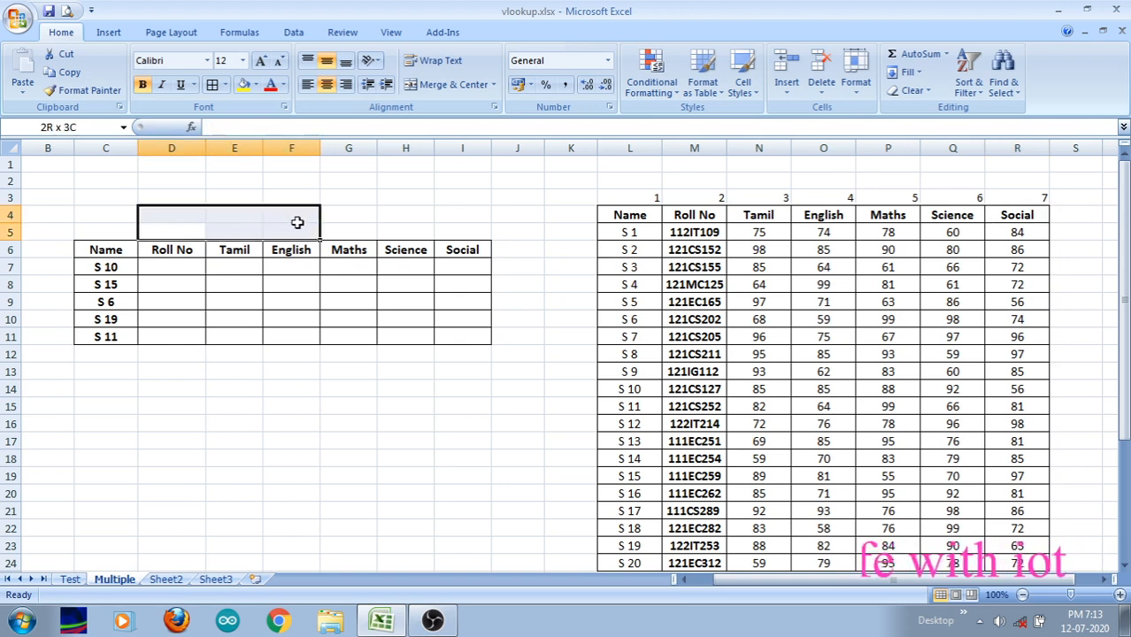
{"action": "left_click", "coordinate": [111, 247]}
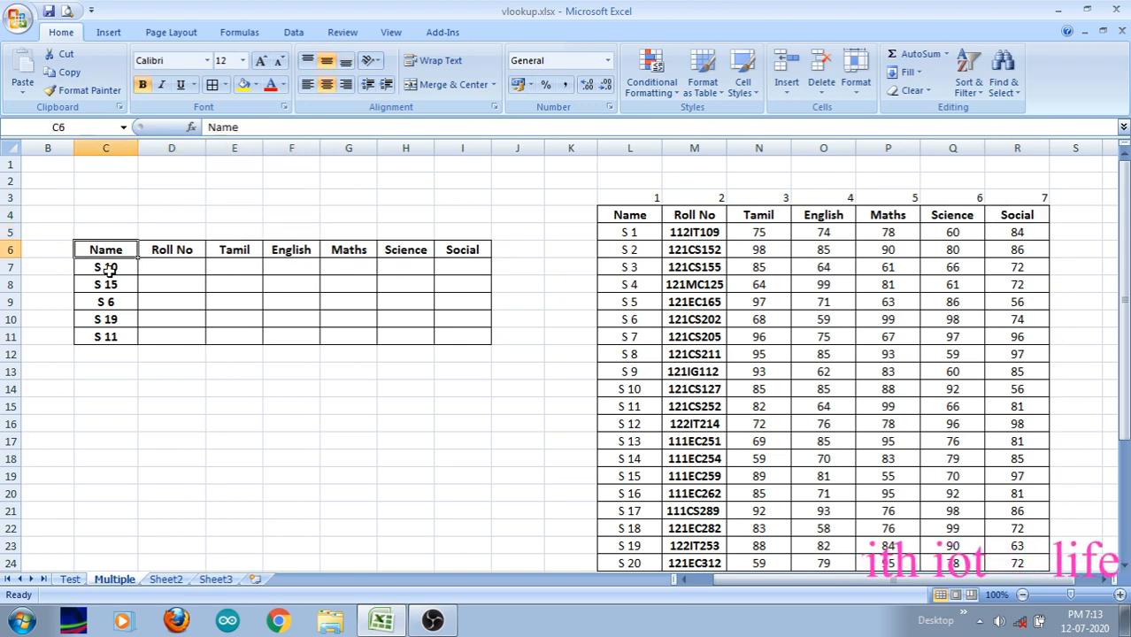
{"action": "left_click_drag", "start_coordinate": [110, 268], "coordinate": [108, 336]}
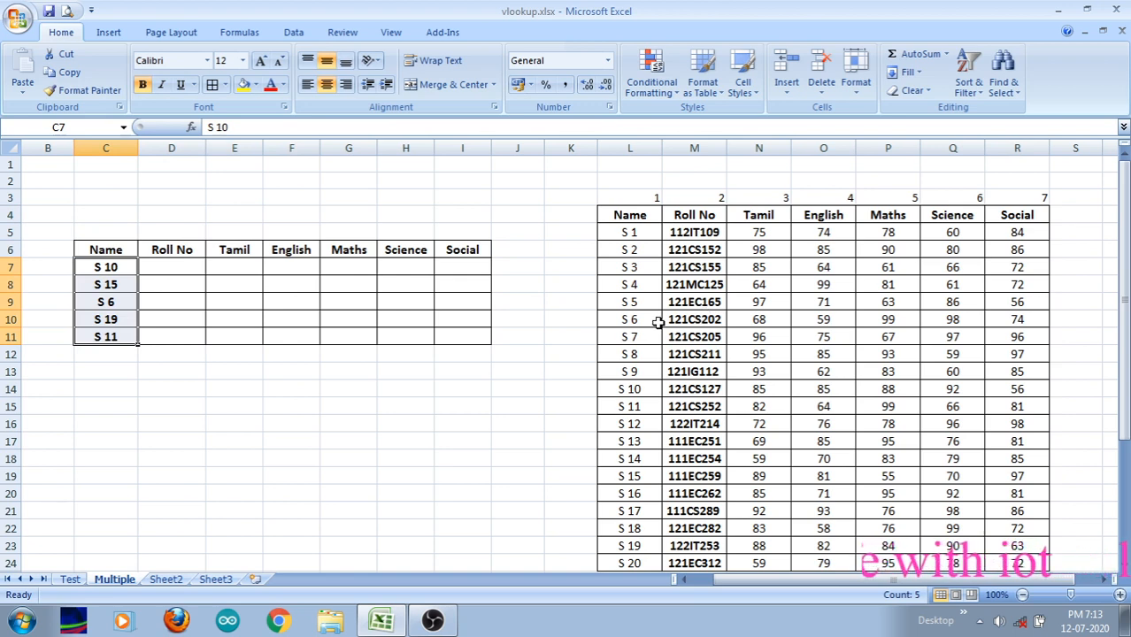
{"action": "left_click", "coordinate": [97, 276]}
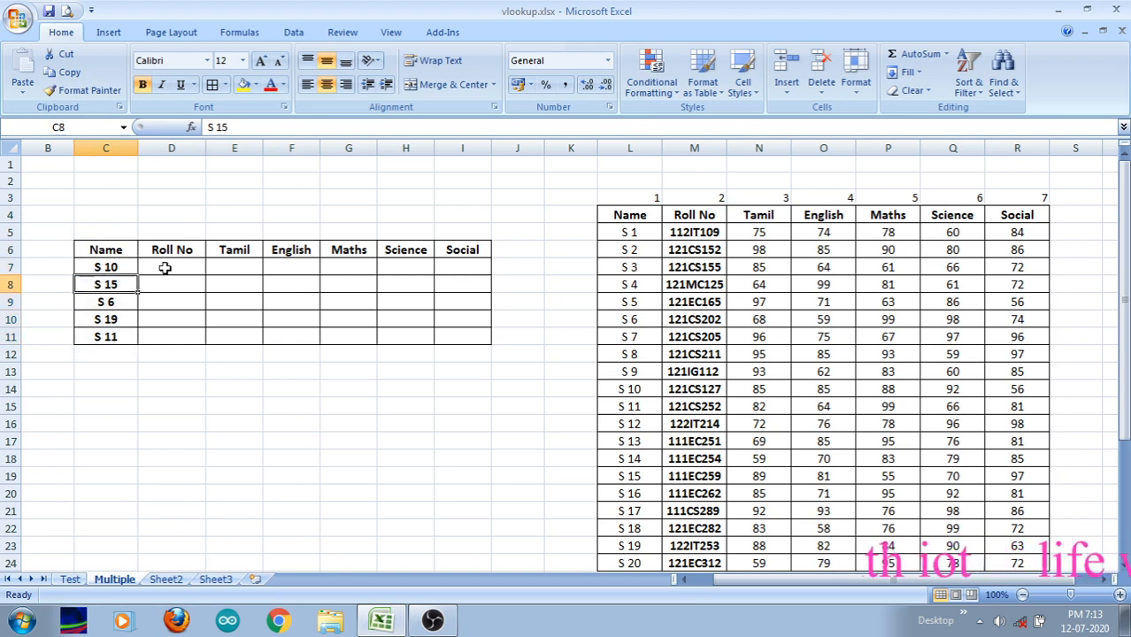
{"action": "left_click", "coordinate": [111, 268]}
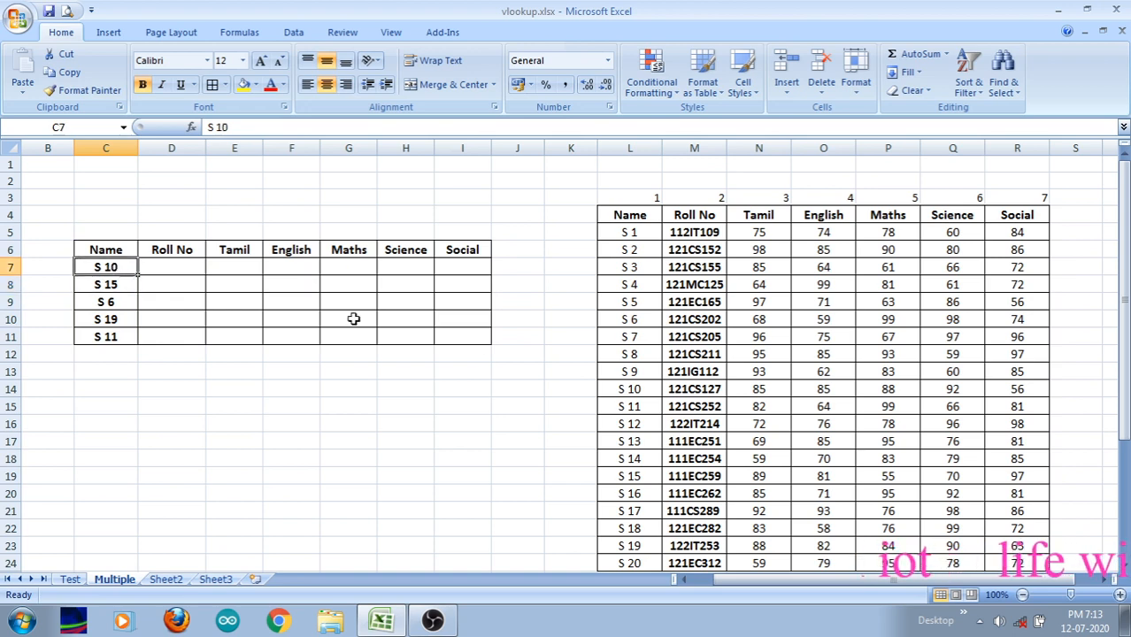
- Copy student S 10's roll number and marks from the source table into the S 10 row of the results table, starting at D7
{"action": "left_click", "coordinate": [617, 387]}
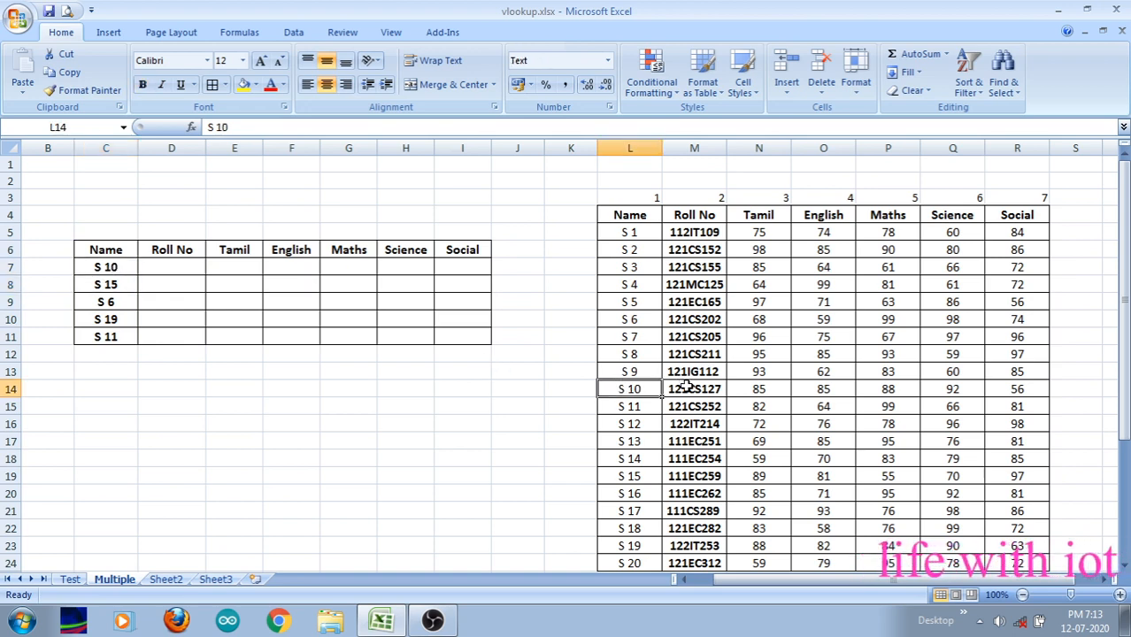
{"action": "left_click_drag", "start_coordinate": [685, 390], "coordinate": [993, 390]}
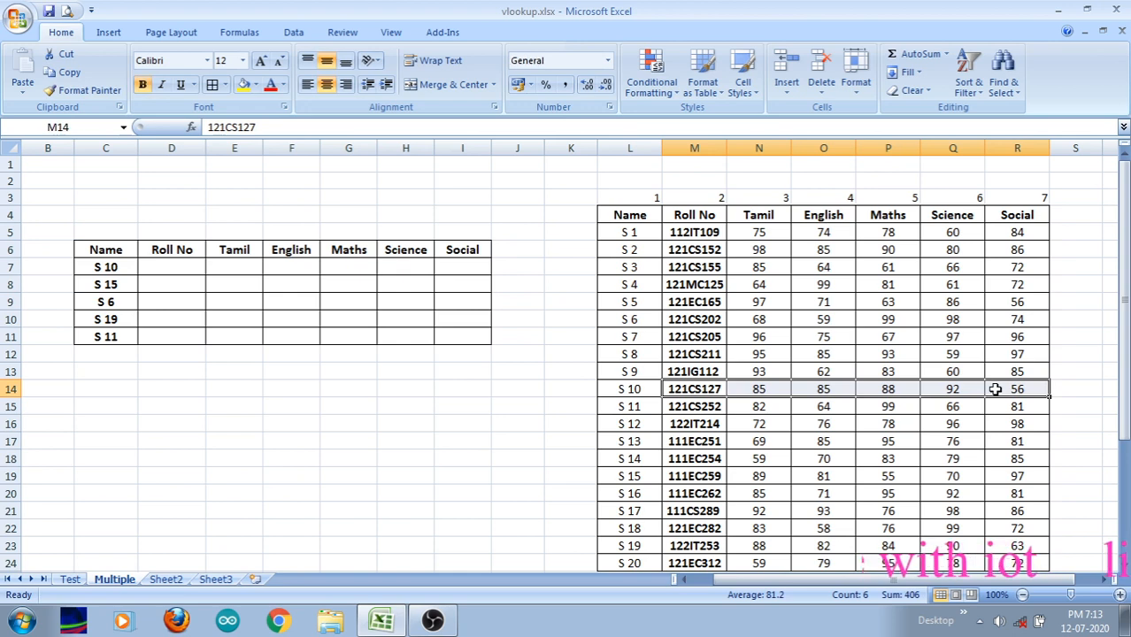
{"action": "key", "text": "ctrl+c"}
{"action": "left_click_drag", "start_coordinate": [188, 280], "coordinate": [182, 272]}
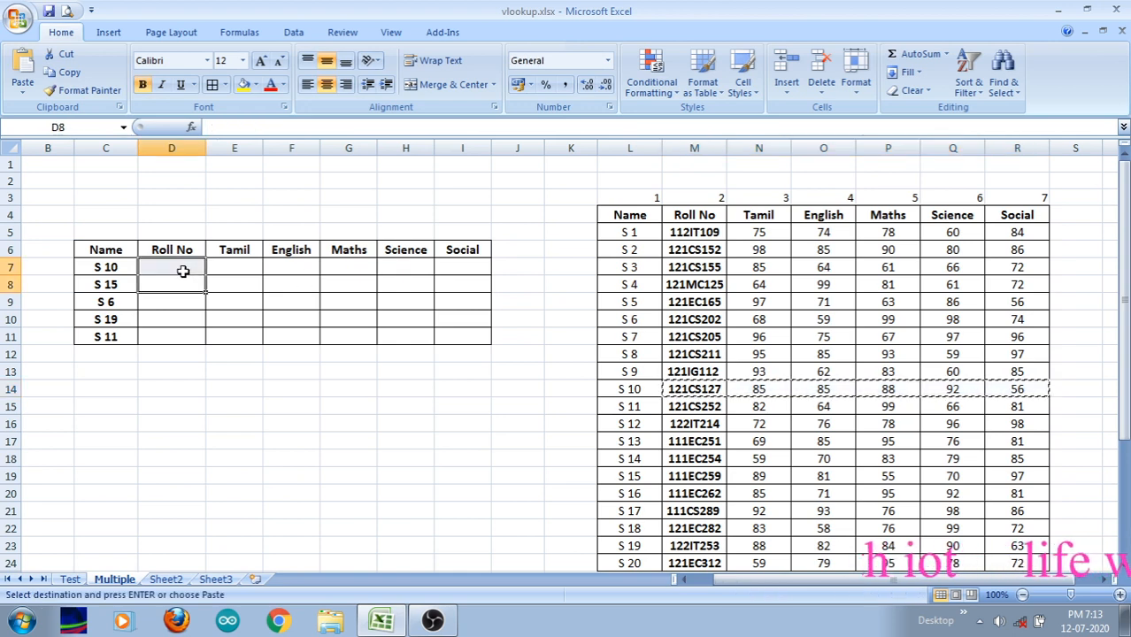
{"action": "left_click", "coordinate": [183, 272]}
{"action": "key", "text": "ctrl+v"}
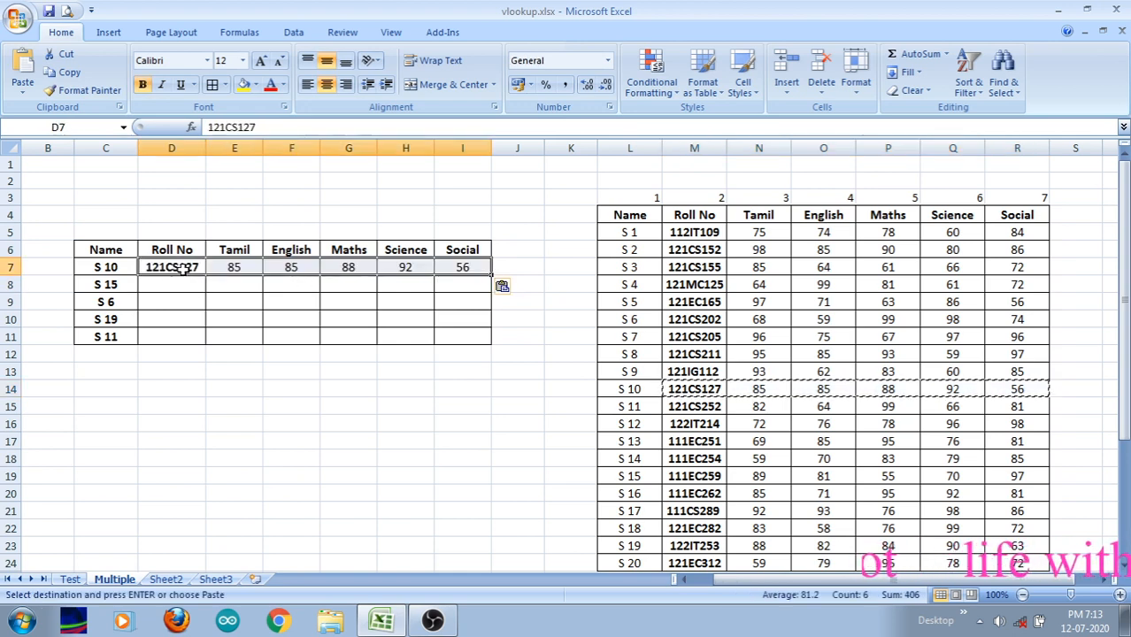
- Clear the pasted roll number and marks from the S 10 row of the results table and save the workbook
{"action": "left_click", "coordinate": [326, 266]}
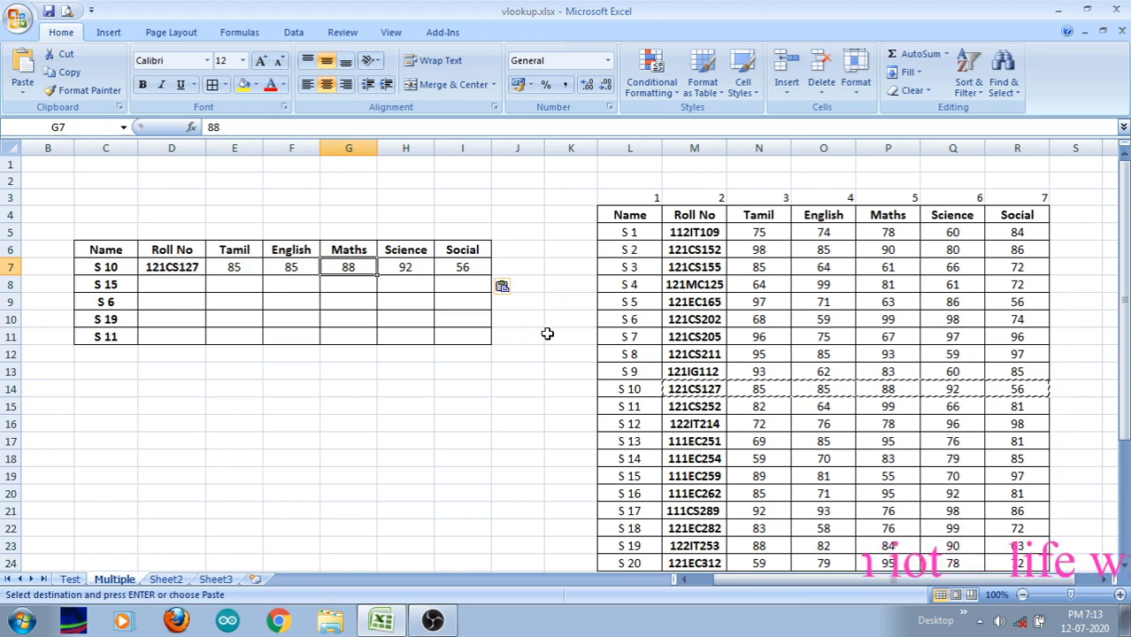
{"action": "left_click", "coordinate": [190, 265]}
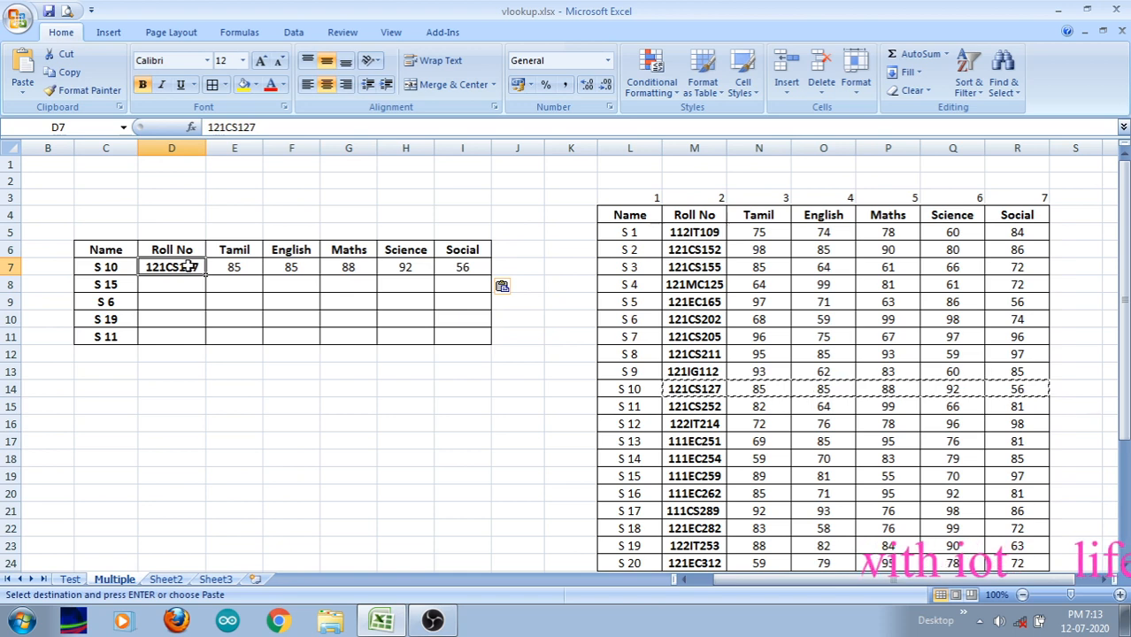
{"action": "key", "text": "ctrl+shift+Right"}
{"action": "key", "text": "Delete"}
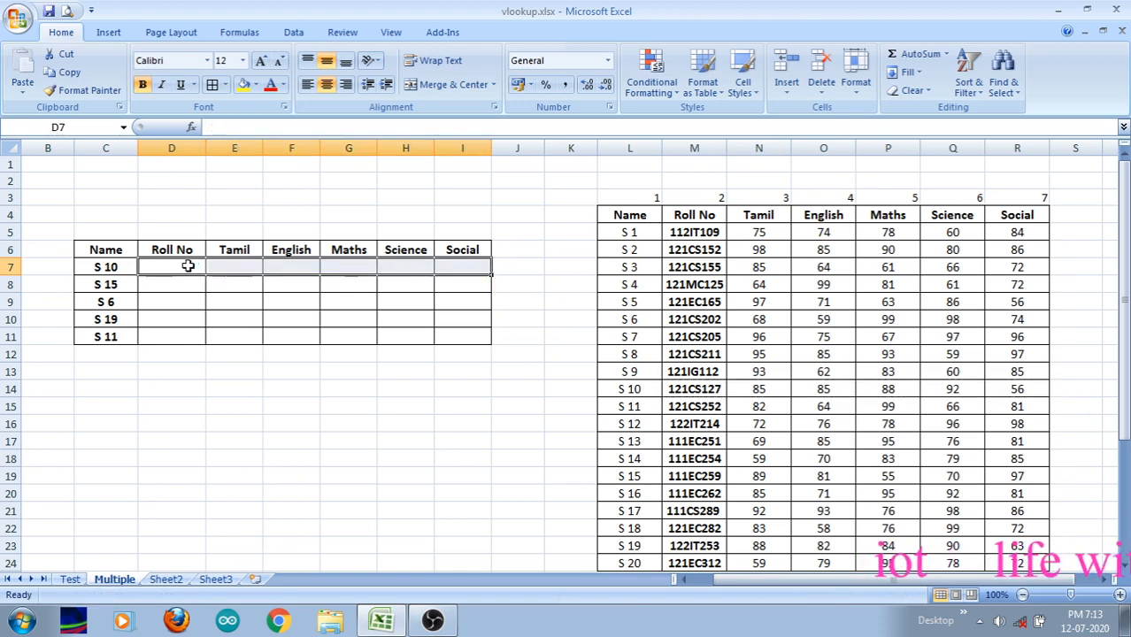
{"action": "key", "text": "ctrl+s"}
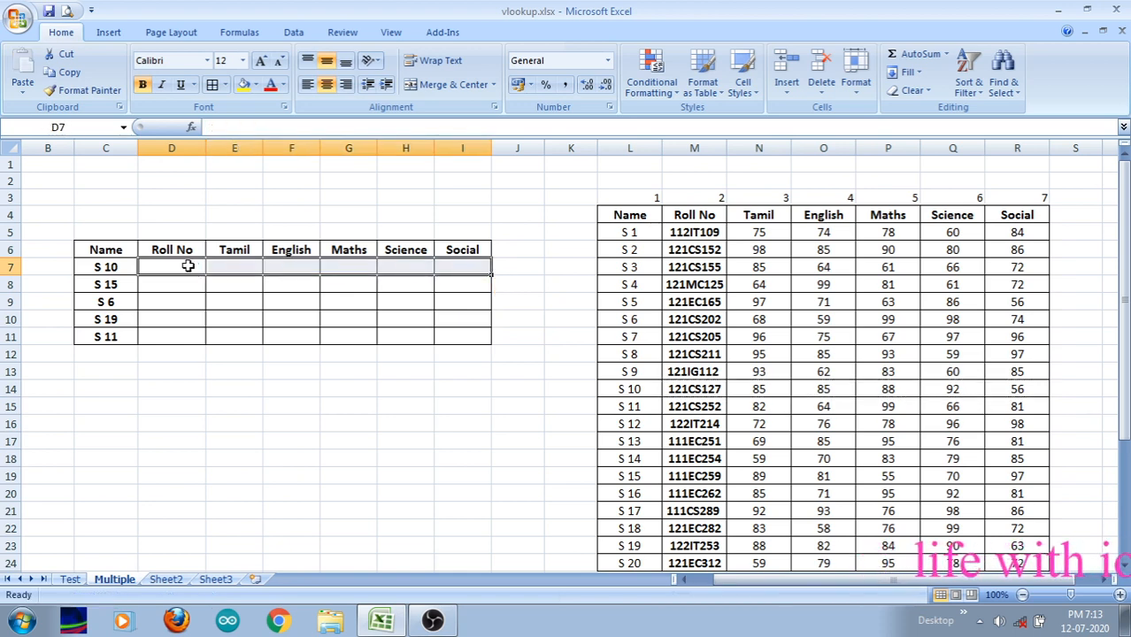
- Name the whole source table, headers included (L4:R24), as the range DATA
{"action": "left_click", "coordinate": [174, 320]}
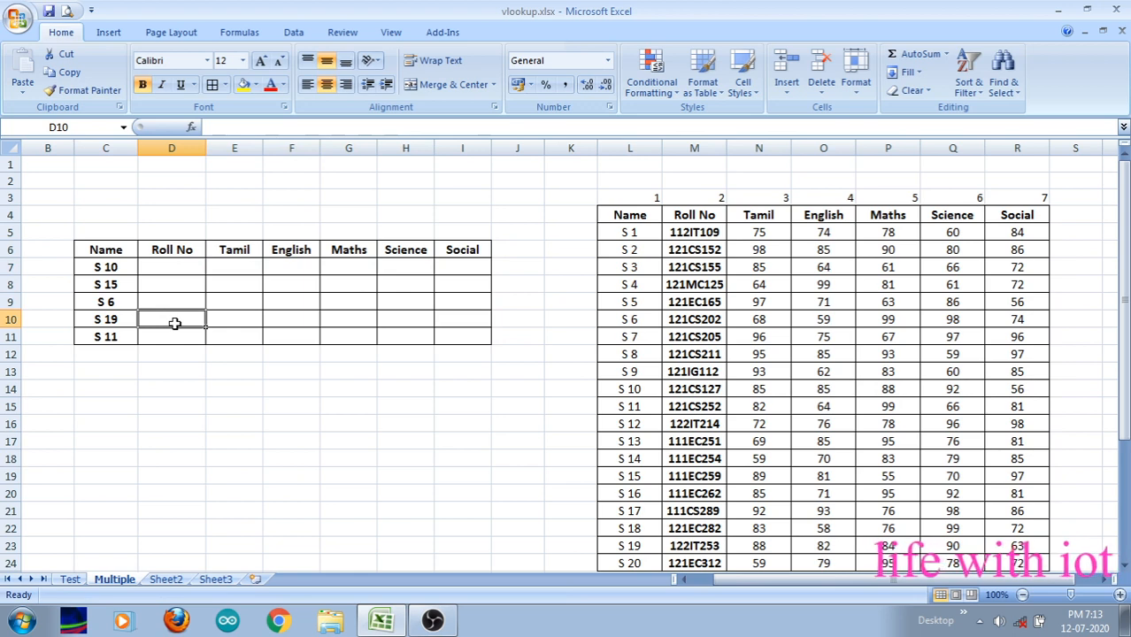
{"action": "left_click", "coordinate": [631, 215]}
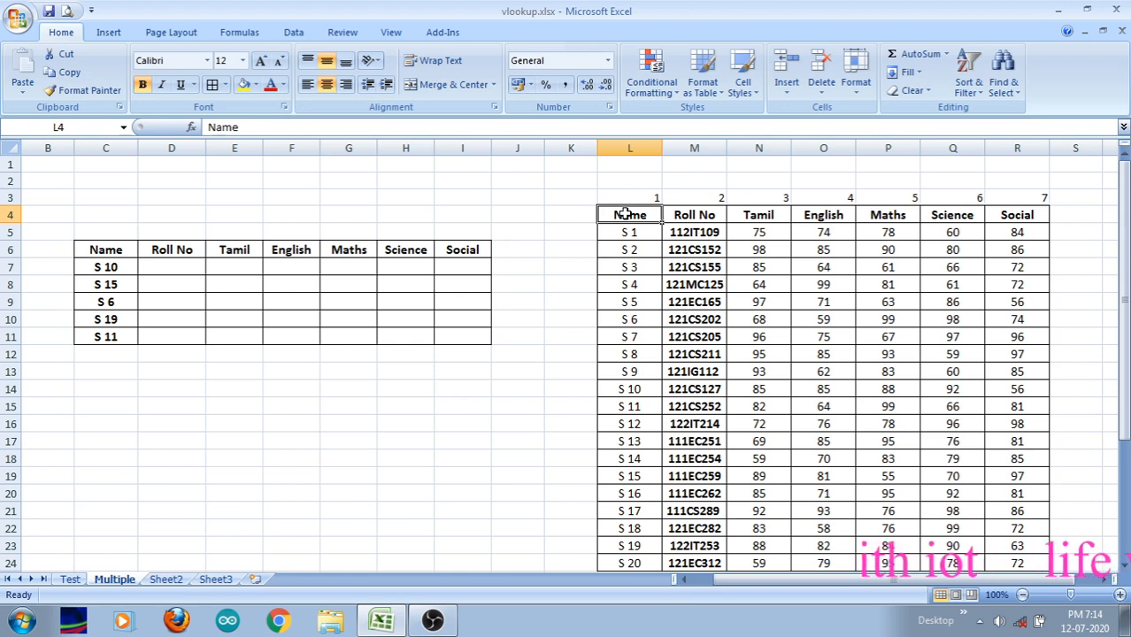
{"action": "key", "text": "ctrl+shift+Right"}
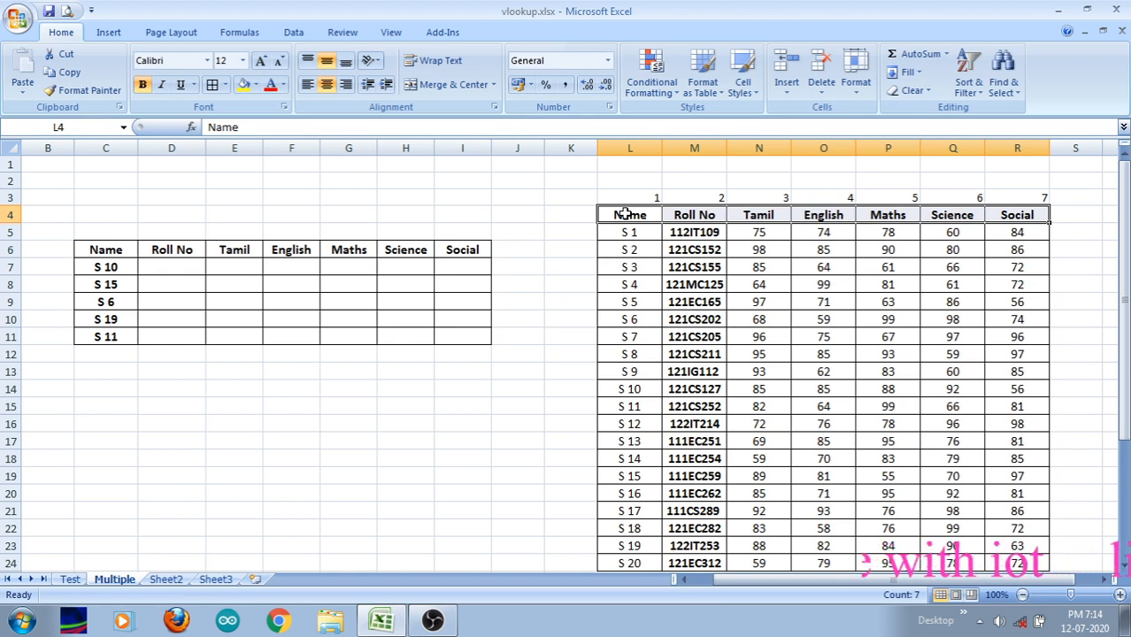
{"action": "key", "text": "ctrl+shift+Down"}
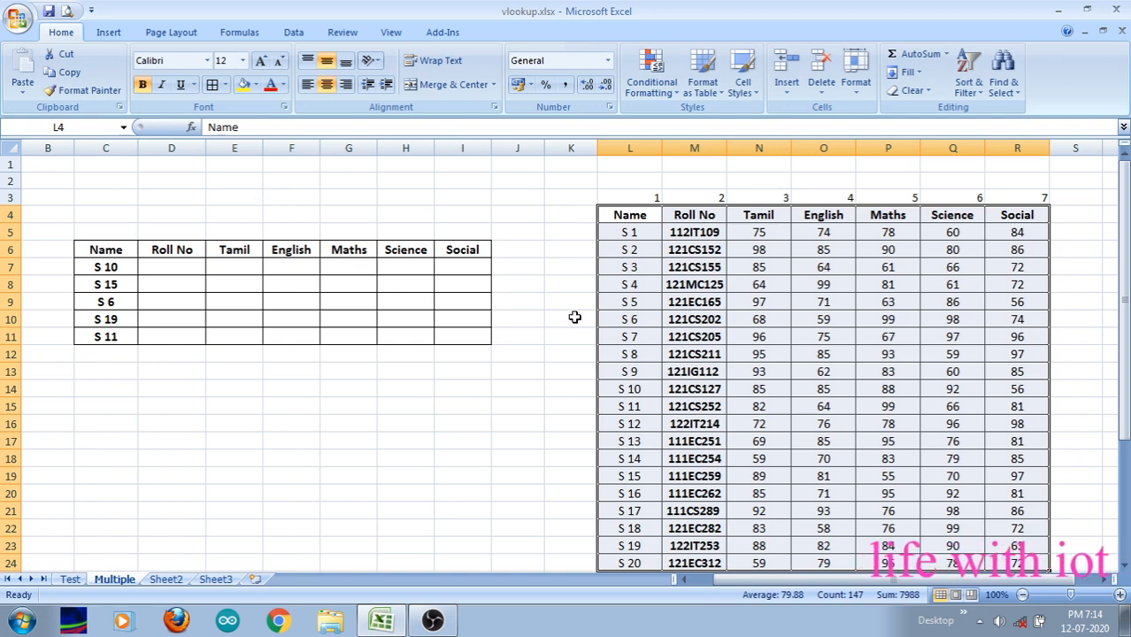
{"action": "left_click", "coordinate": [82, 125]}
{"action": "type", "text": "DATA"}
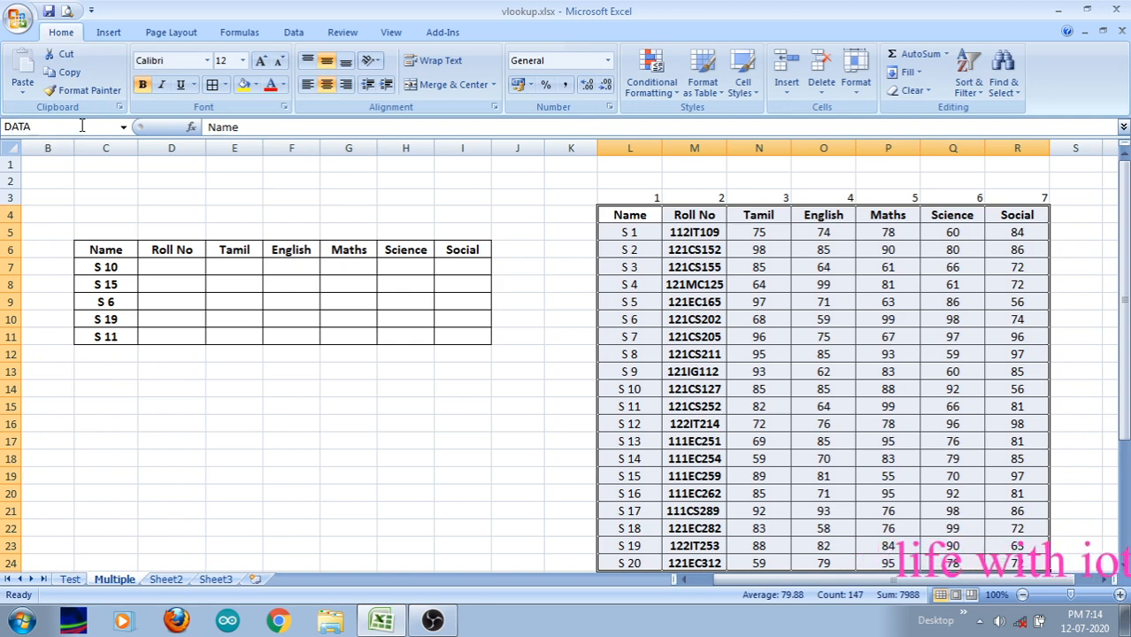
{"action": "key", "text": "Return"}
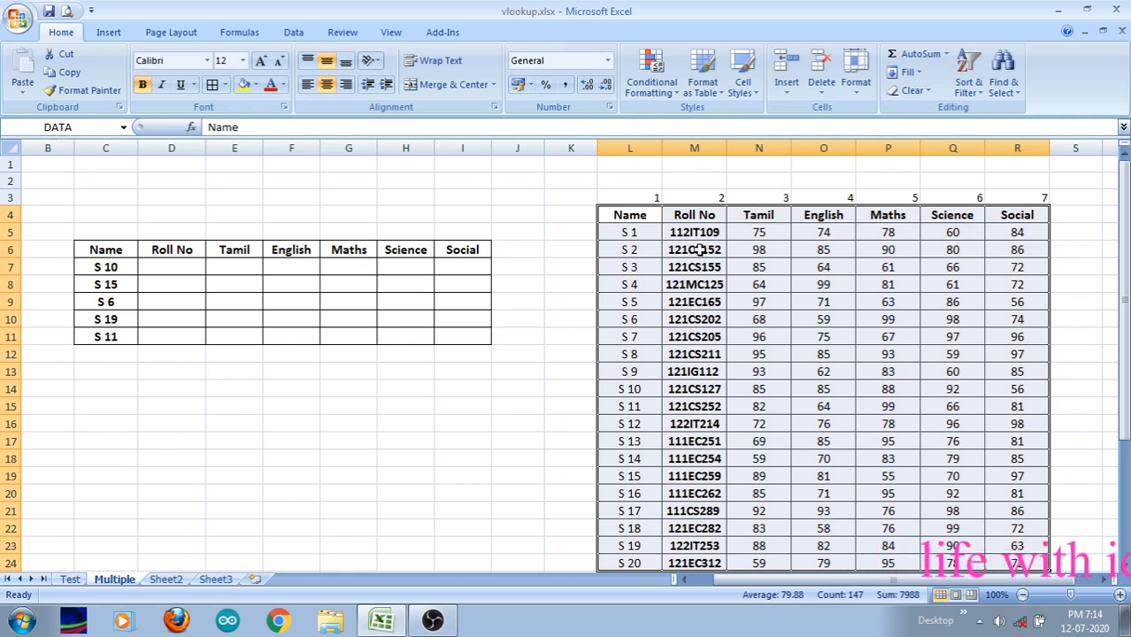
- Shrink and extend the selection, then restore it to the full source table to check when the DATA name applies
{"action": "key", "text": "shift+Up"}
{"action": "key", "text": "shift+Up"}
{"action": "key", "text": "shift+Up"}
{"action": "key", "text": "shift+Up"}
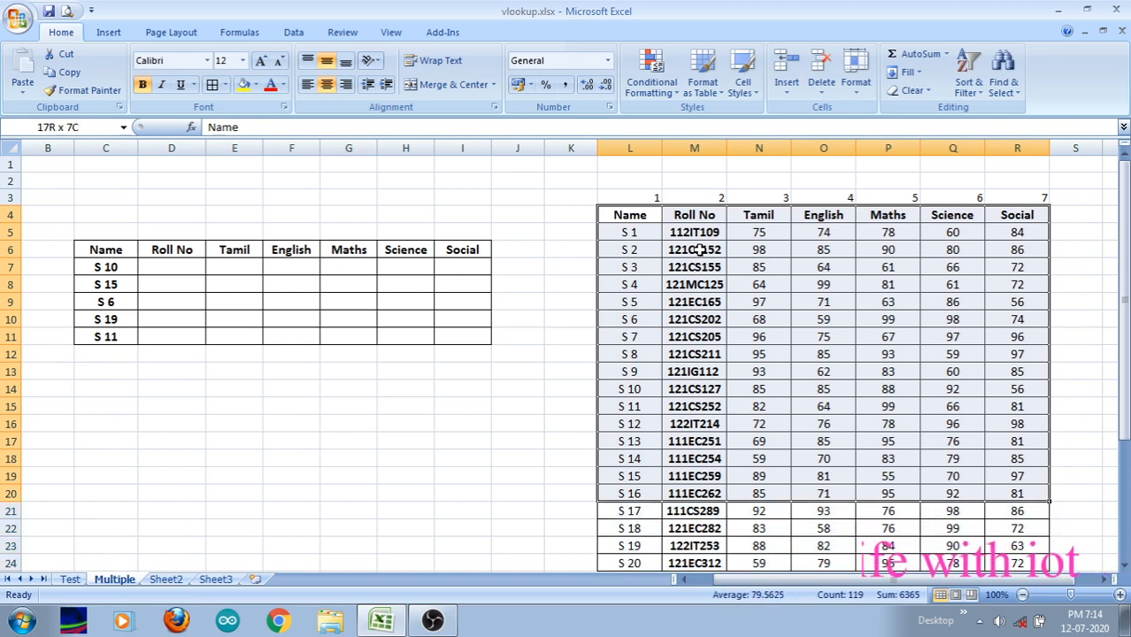
{"action": "key", "text": "shift+Left"}
{"action": "key", "text": "shift+Left"}
{"action": "key", "text": "shift+Left"}
{"action": "key", "text": "shift+Right"}
{"action": "key", "text": "shift+Right"}
{"action": "key", "text": "shift+Right"}
{"action": "key", "text": "shift+Right"}
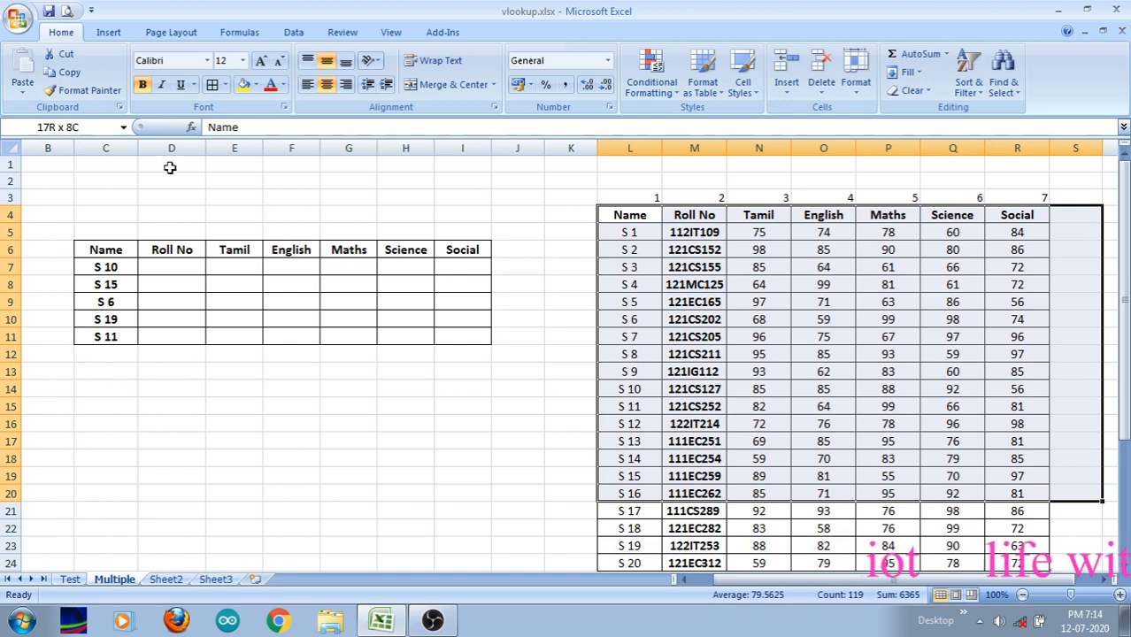
{"action": "key", "text": "shift+Down"}
{"action": "key", "text": "shift+Down"}
{"action": "key", "text": "shift+Down"}
{"action": "key", "text": "shift+Down"}
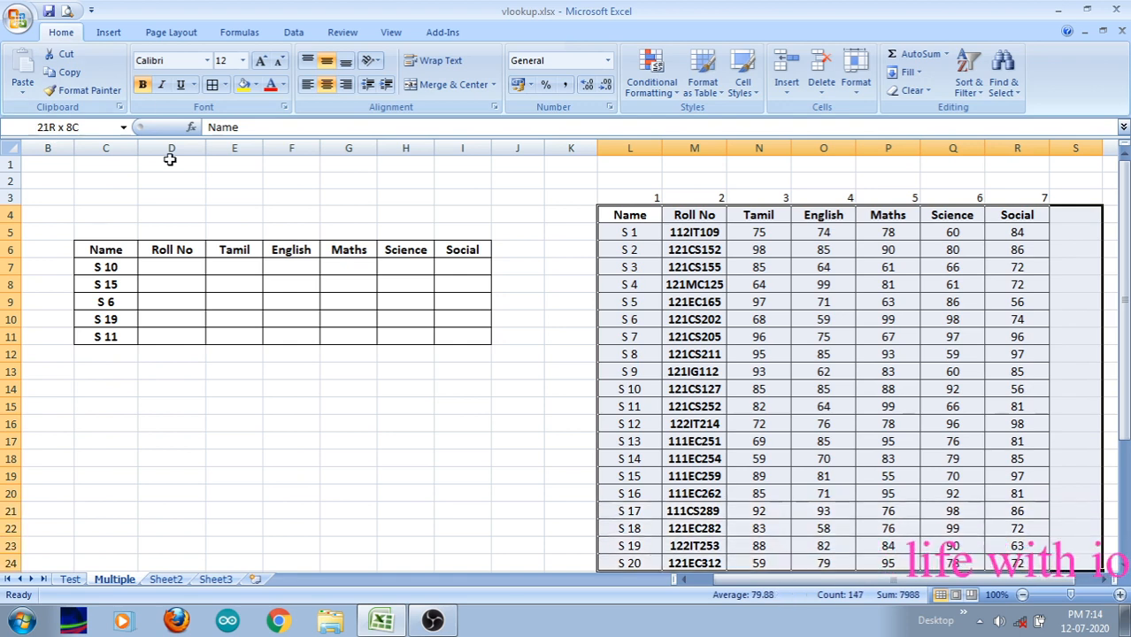
{"action": "key", "text": "shift+Left"}
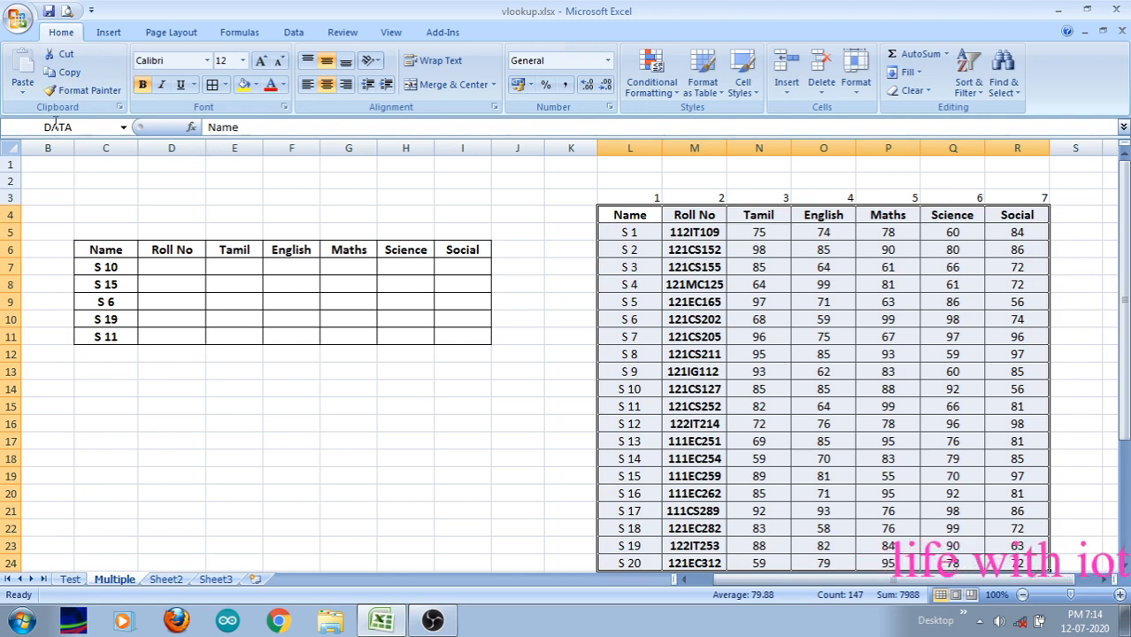
- Review the column index numbers above the source table, the S 10 lookup name and the Name column that it is matched against
{"action": "left_click", "coordinate": [621, 197]}
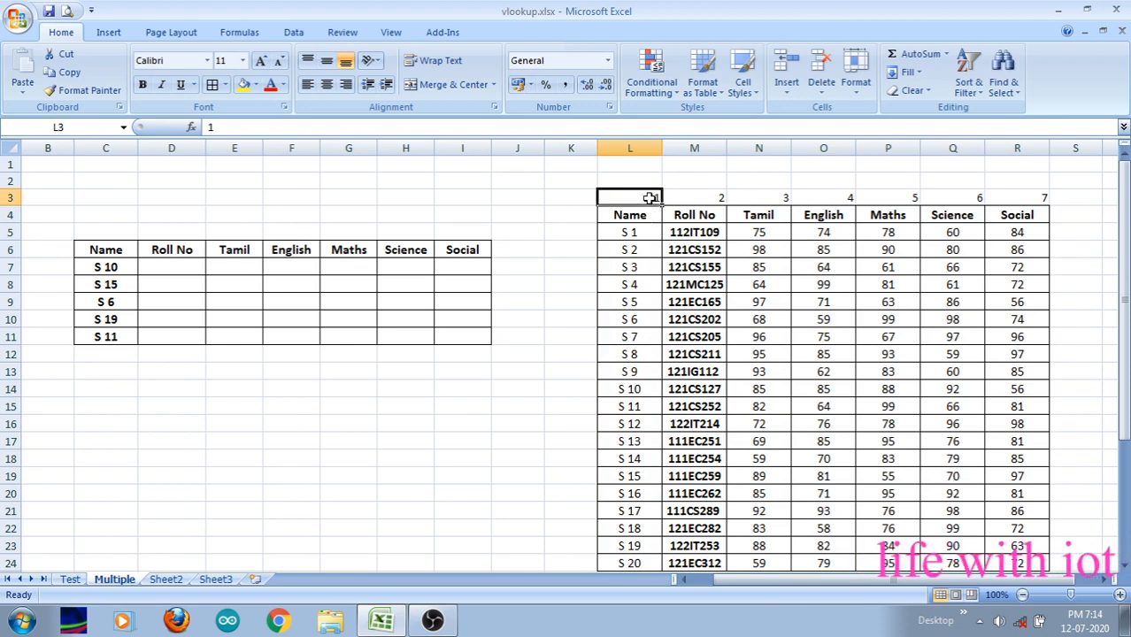
{"action": "key", "text": "Right"}
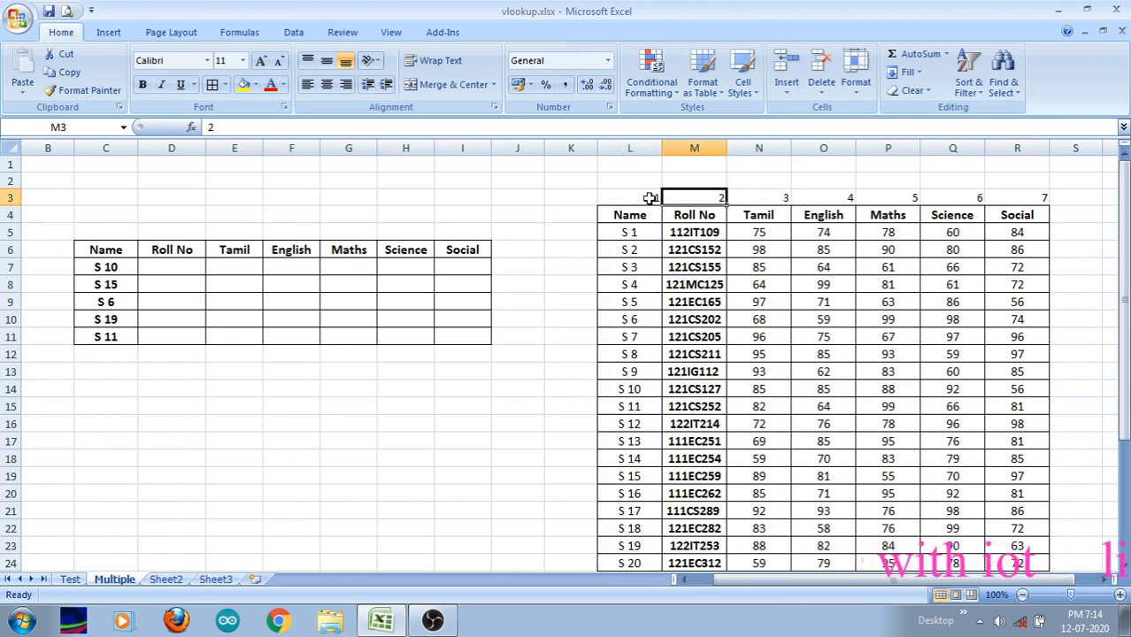
{"action": "key", "text": "Right"}
{"action": "key", "text": "Right"}
{"action": "key", "text": "Right"}
{"action": "key", "text": "Right"}
{"action": "key", "text": "Right"}
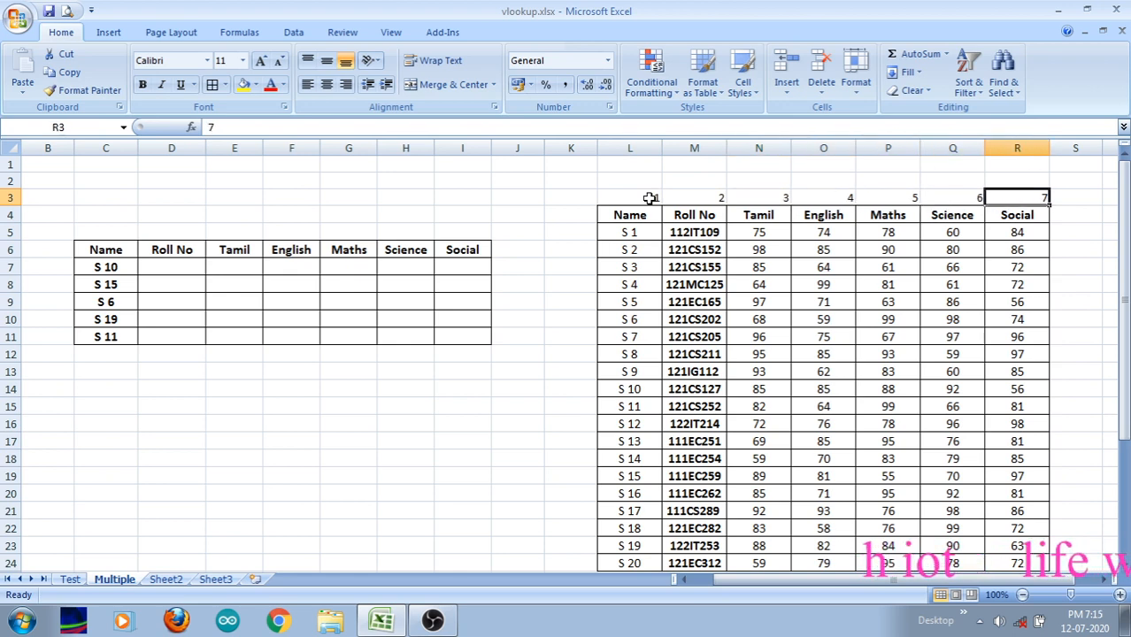
{"action": "key", "text": "Left"}
{"action": "key", "text": "Left"}
{"action": "key", "text": "Left"}
{"action": "key", "text": "Left"}
{"action": "key", "text": "Left"}
{"action": "key", "text": "Left"}
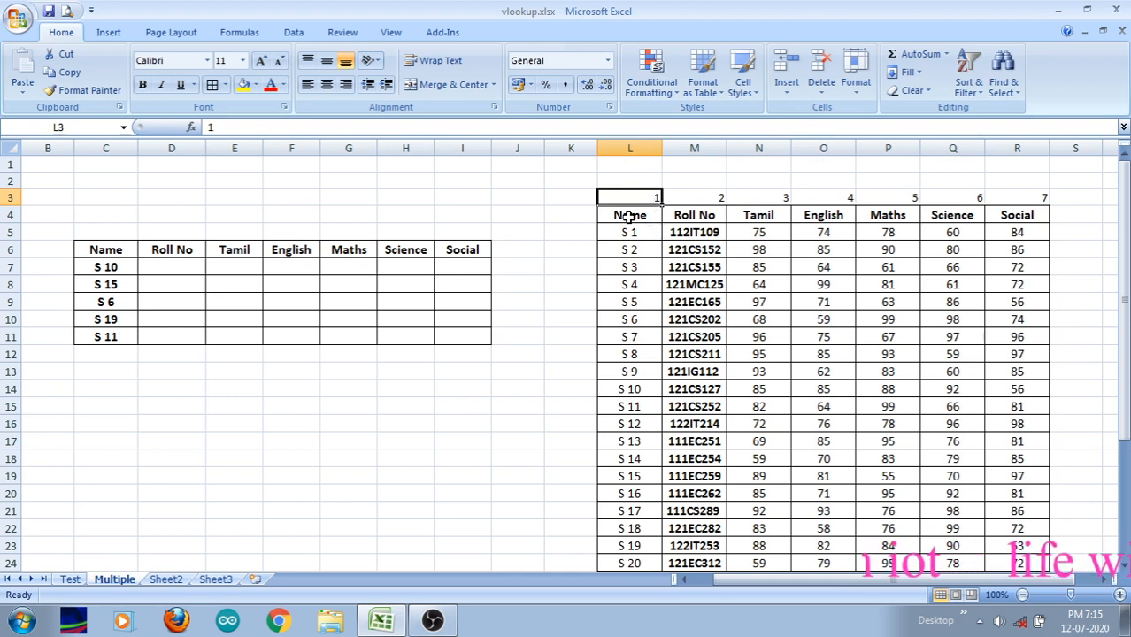
{"action": "left_click", "coordinate": [118, 267]}
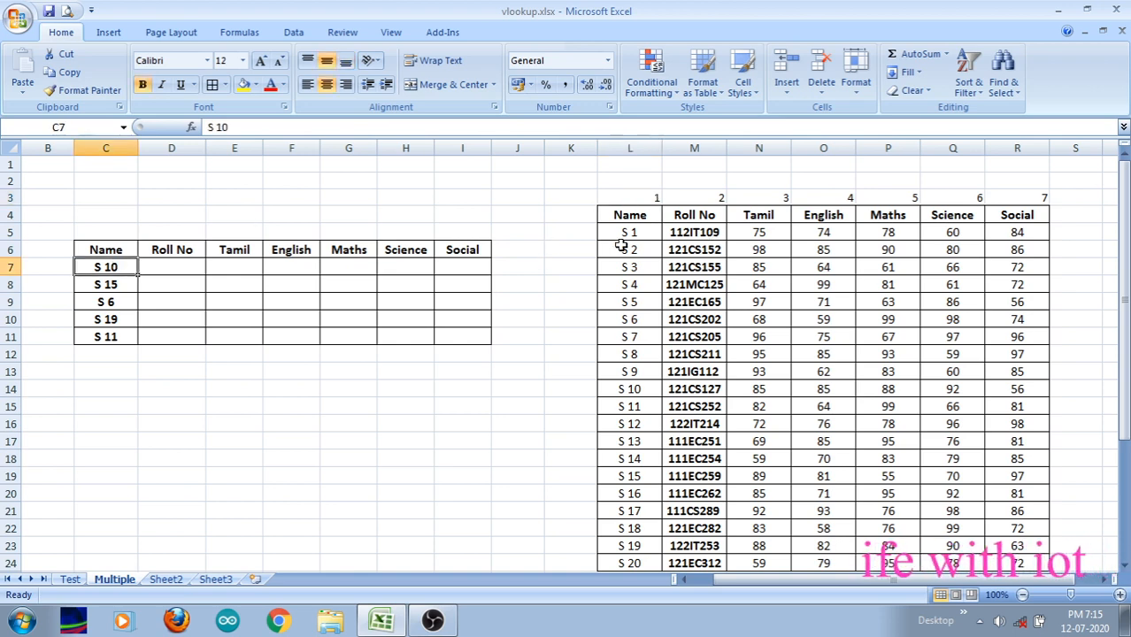
{"action": "left_click", "coordinate": [629, 148]}
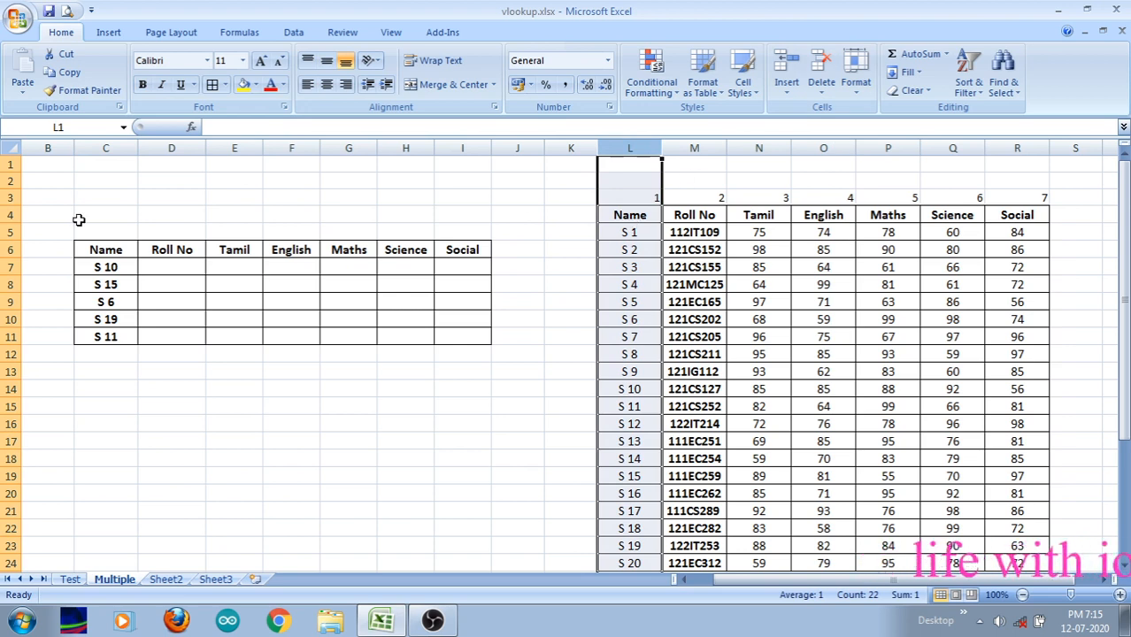
- Start a VLOOKUP formula in the Roll No cell D7 with the S 10 name cell as lookup value, column locked as $C7
{"action": "left_click", "coordinate": [154, 262]}
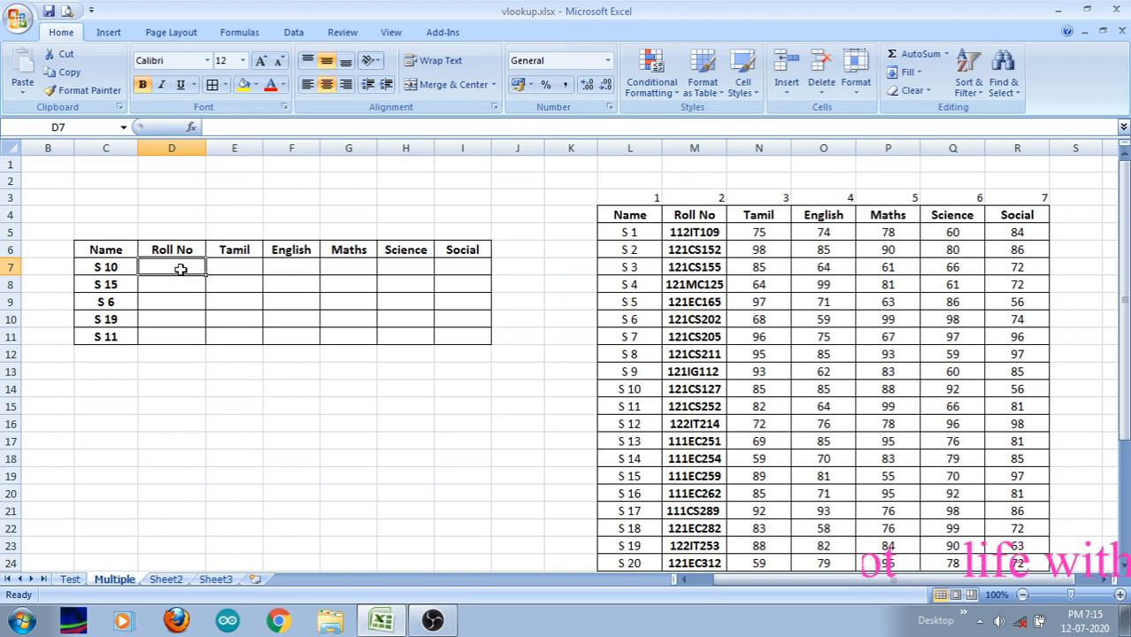
{"action": "type", "text": "="}
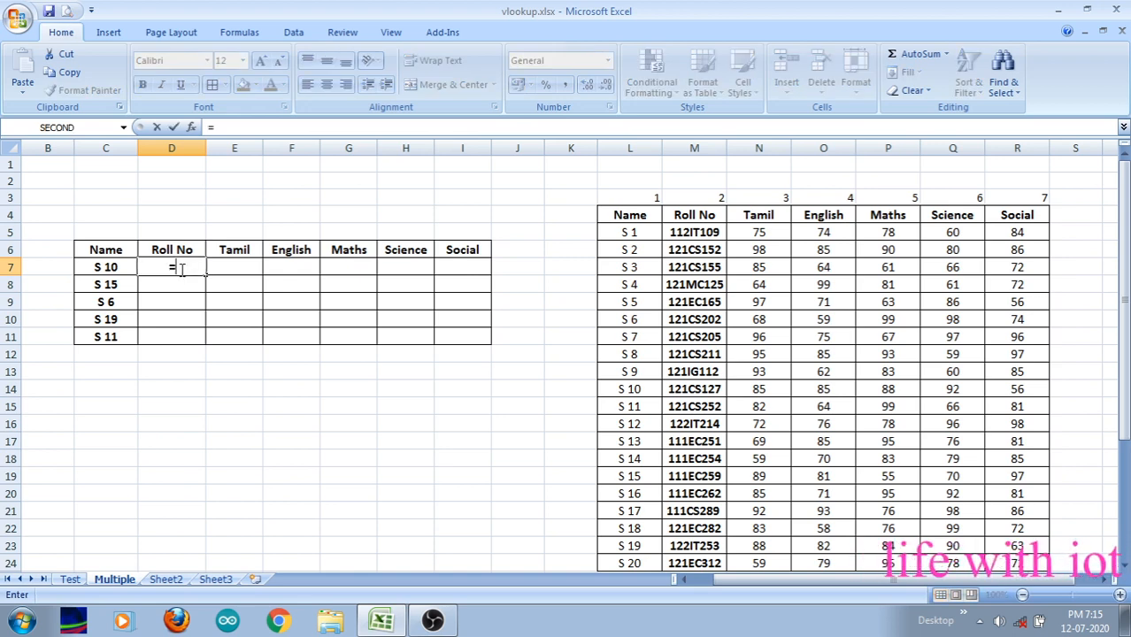
{"action": "type", "text": "VLOOK"}
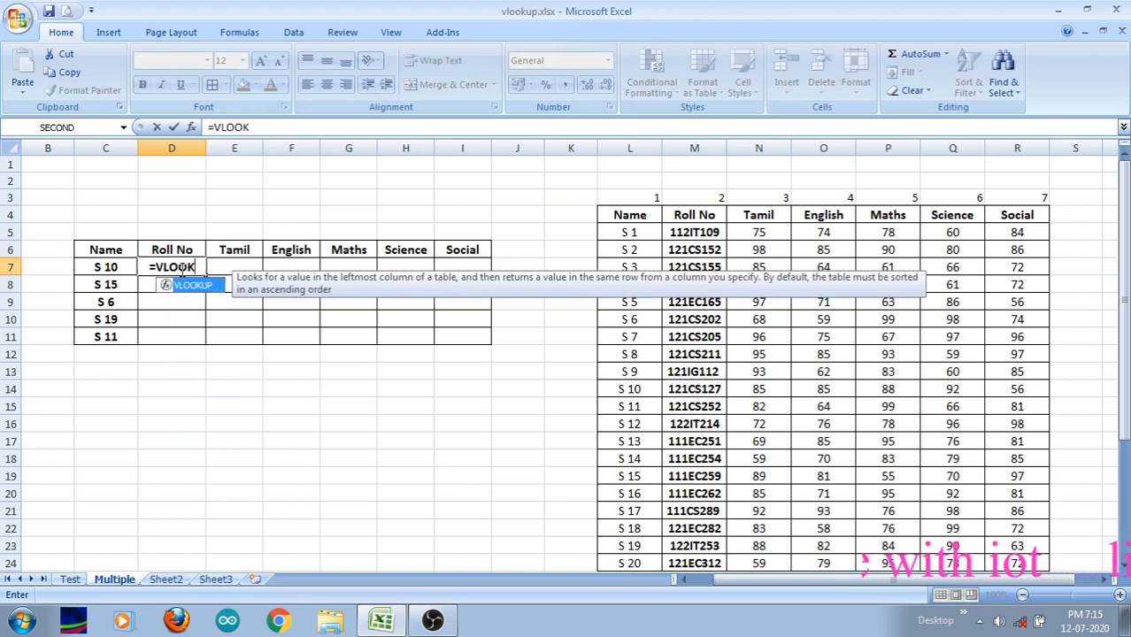
{"action": "type", "text": "UP"}
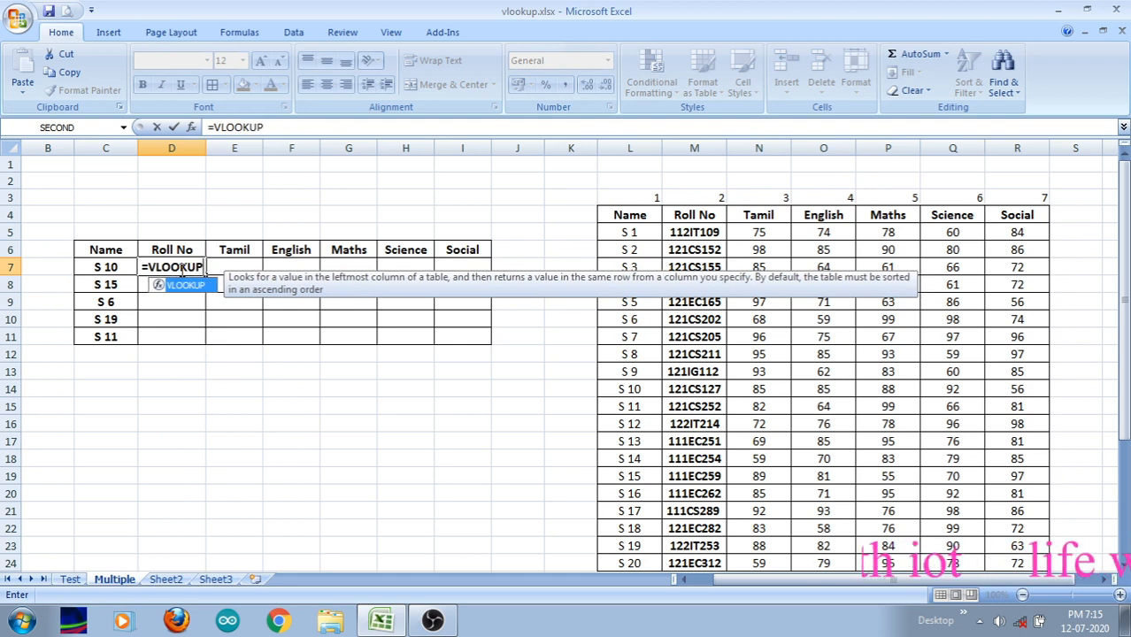
{"action": "type", "text": "("}
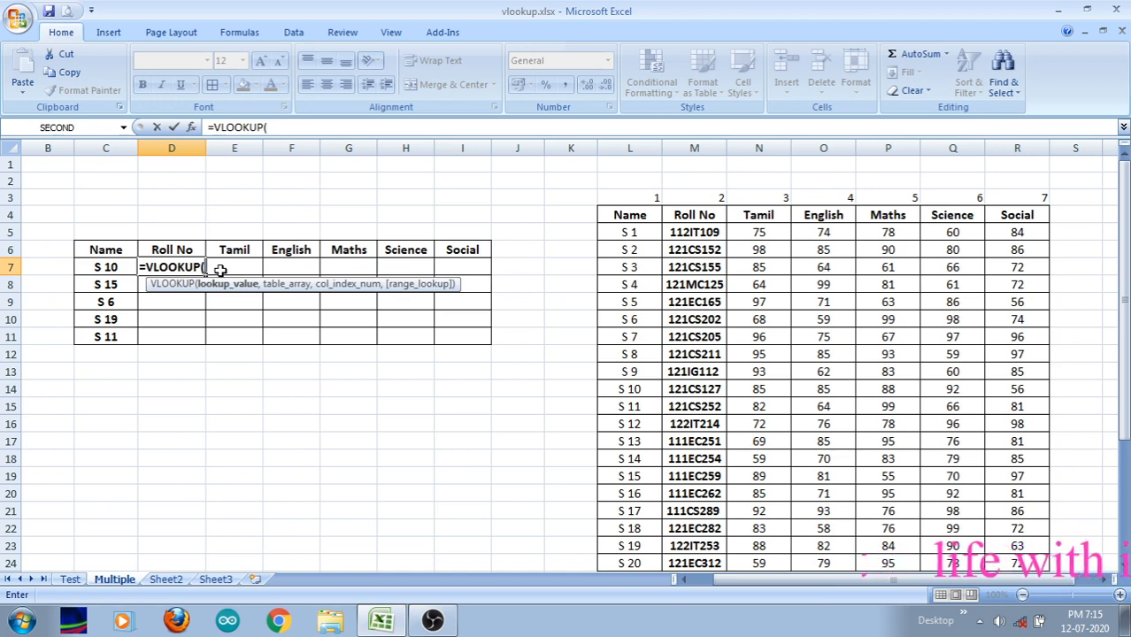
{"action": "left_click", "coordinate": [111, 268]}
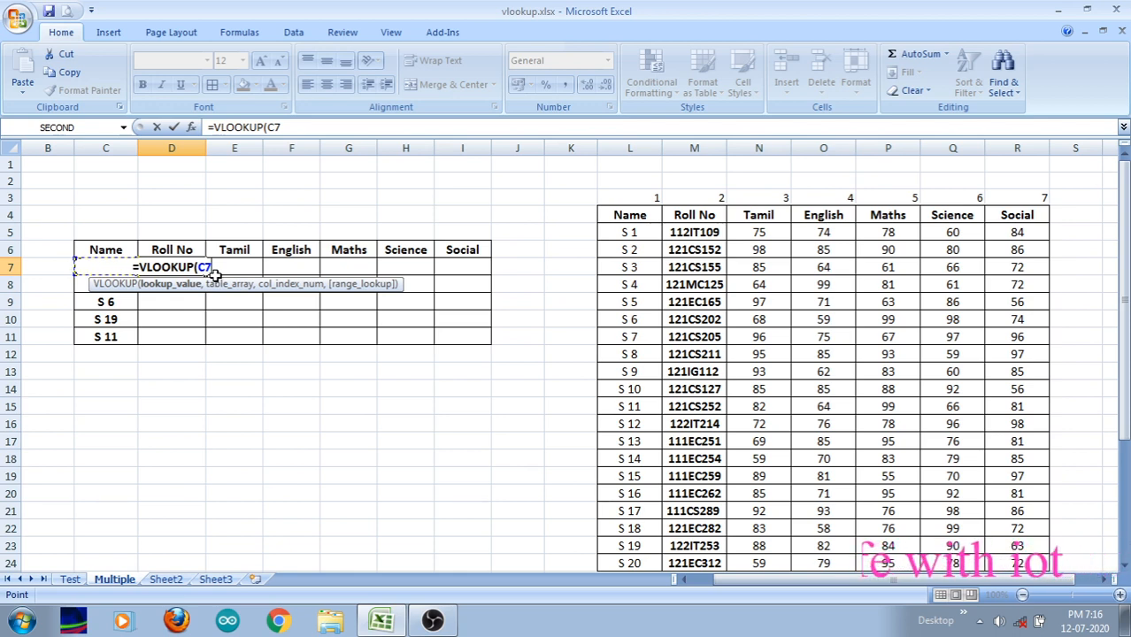
{"action": "key", "text": "F4"}
{"action": "key", "text": "F4"}
{"action": "key", "text": "F4"}
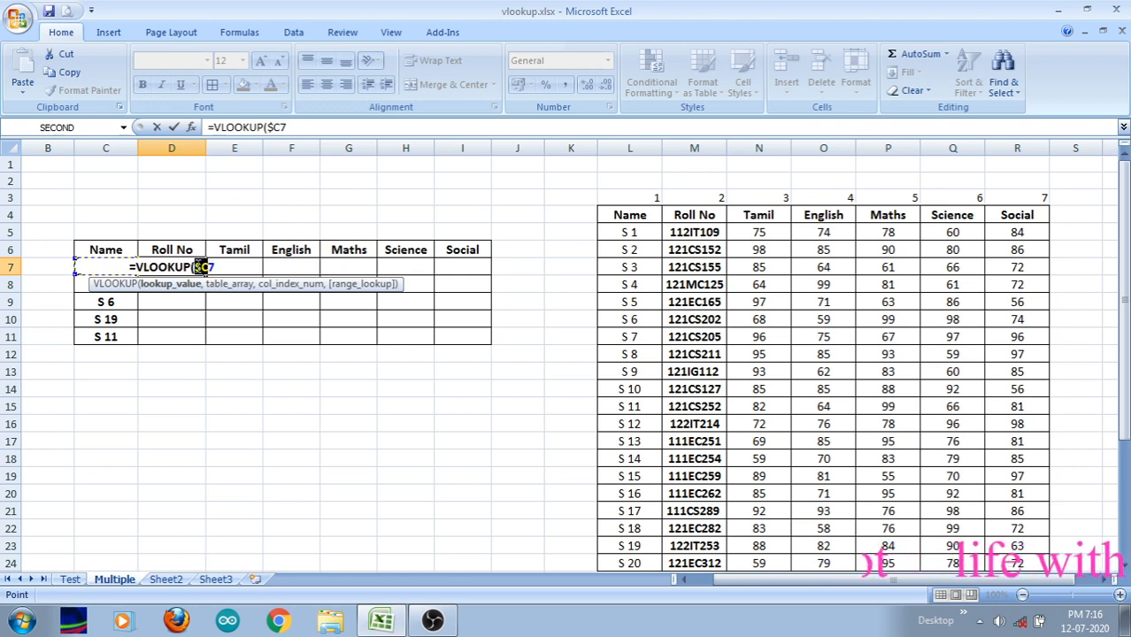
{"action": "double_click", "coordinate": [204, 266]}
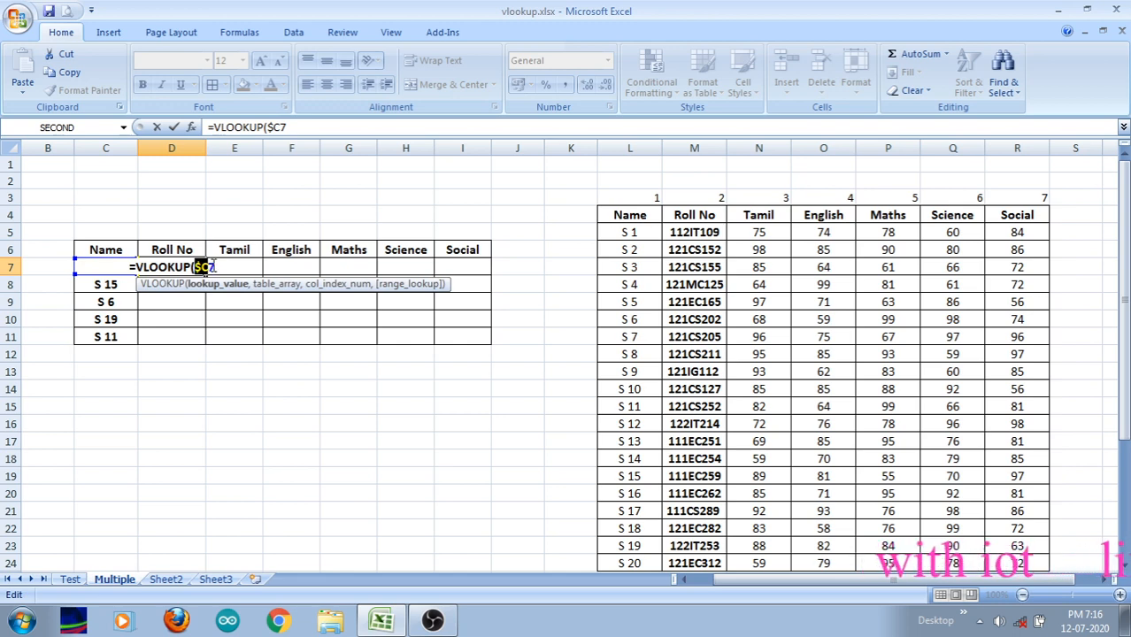
{"action": "left_click", "coordinate": [215, 266]}
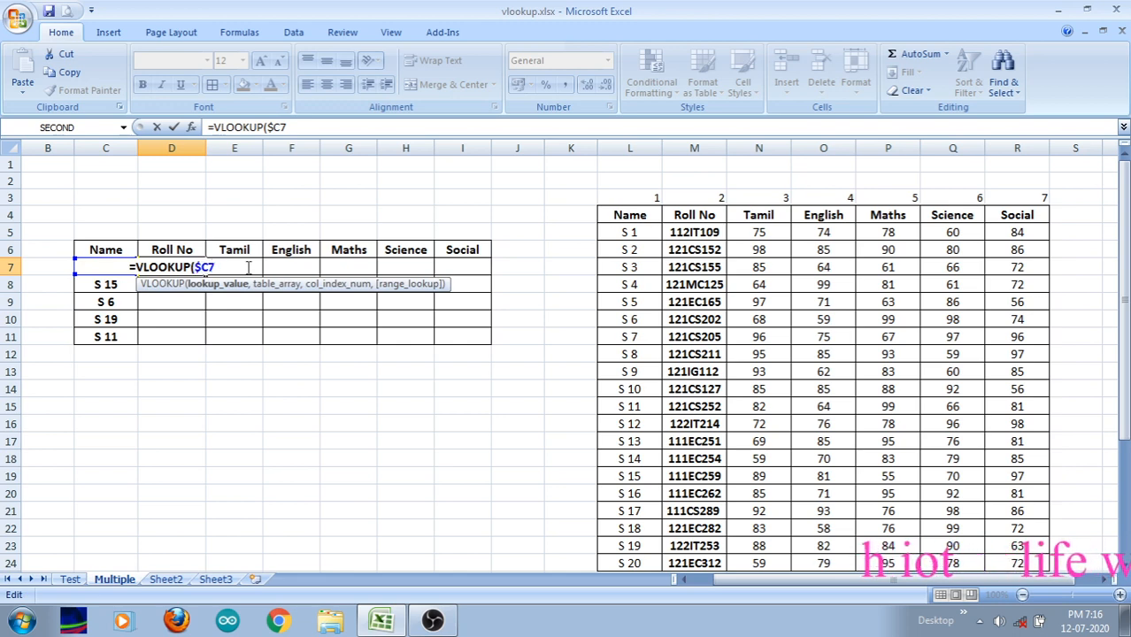
- Complete the D7 VLOOKUP formula with the DATA range, column index 2 and 0 for an exact match
{"action": "type", "text": ","}
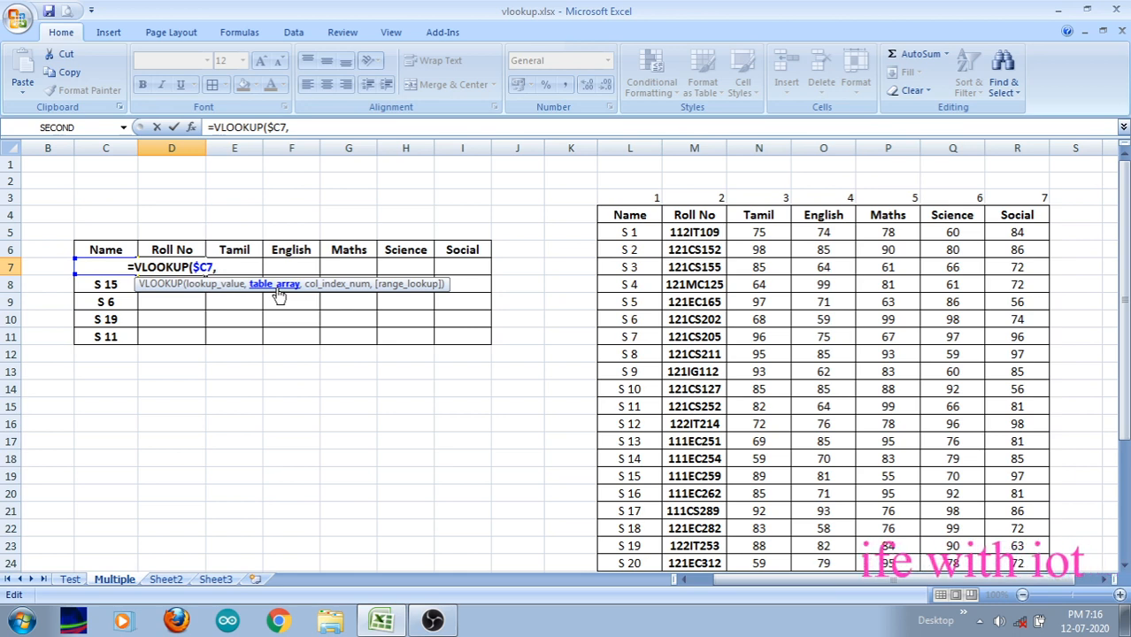
{"action": "type", "text": "DA"}
{"action": "type", "text": "TA"}
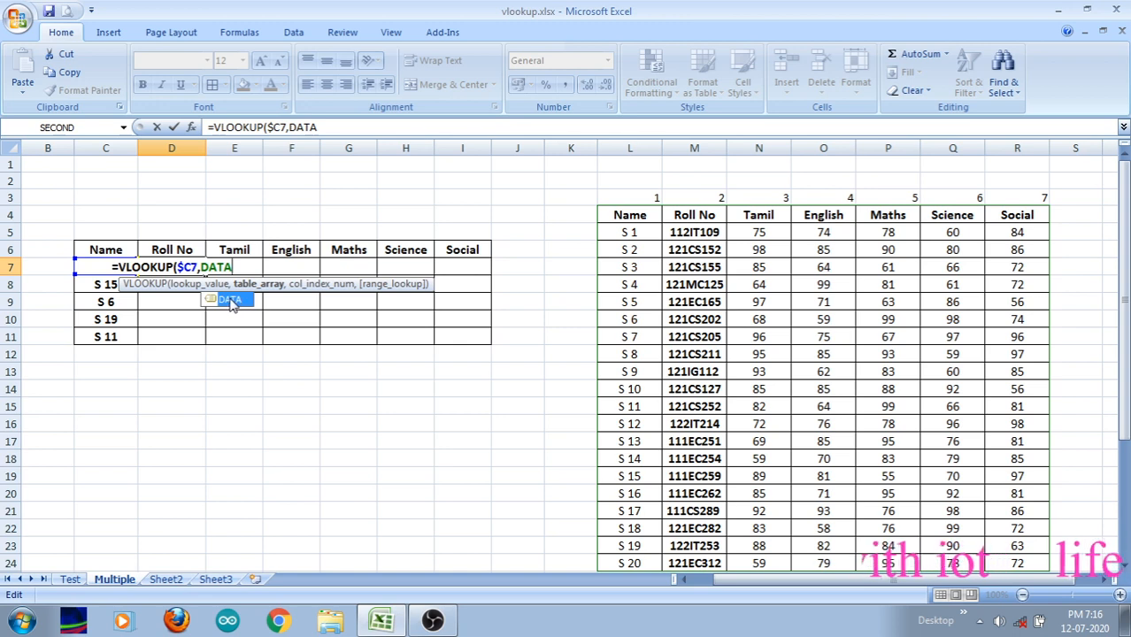
{"action": "type", "text": ","}
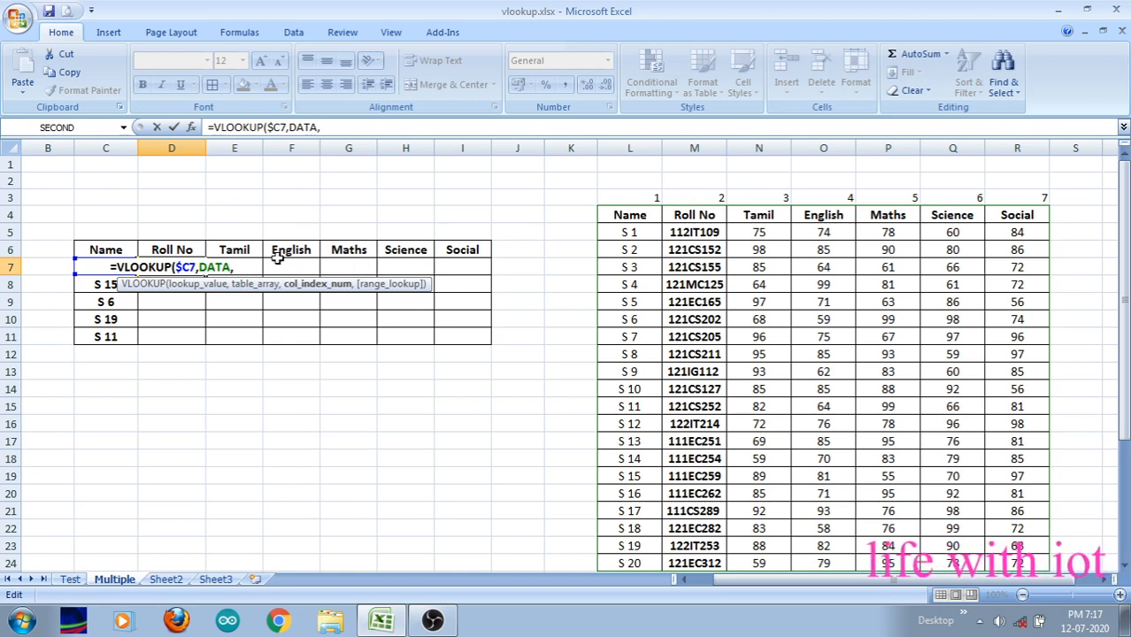
{"action": "type", "text": "2,"}
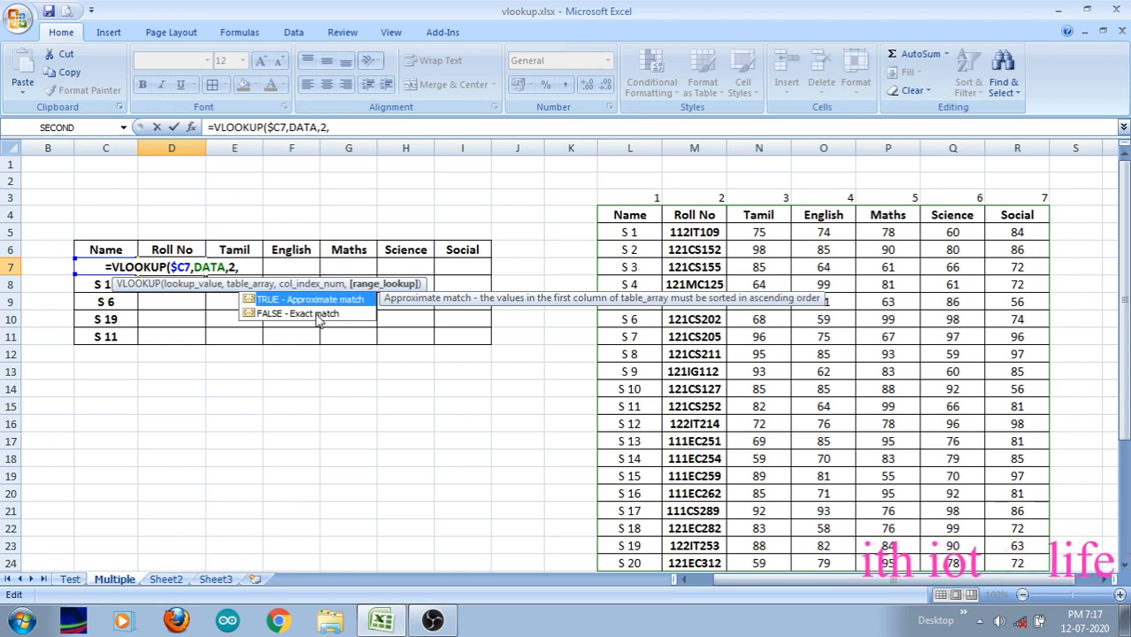
{"action": "type", "text": "0"}
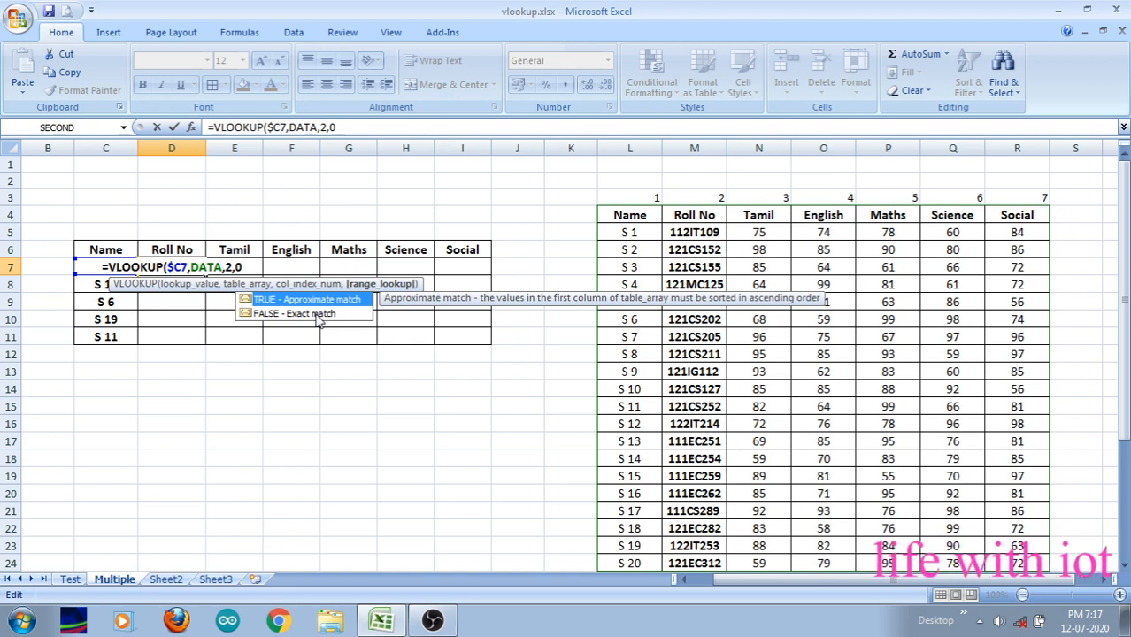
{"action": "type", "text": ")"}
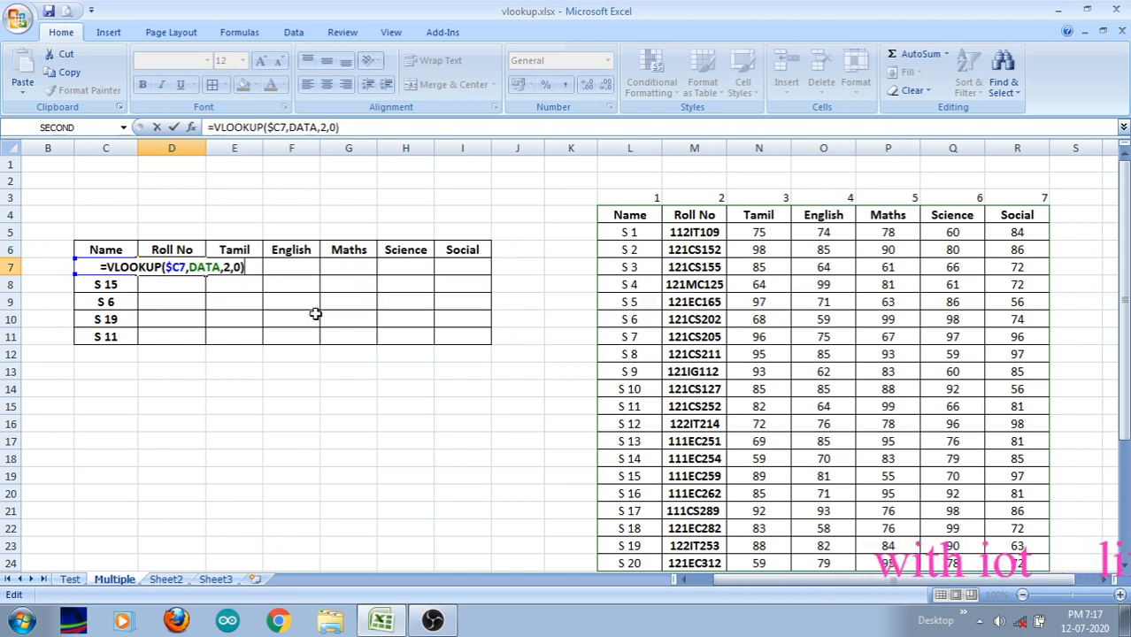
{"action": "key", "text": "Return"}
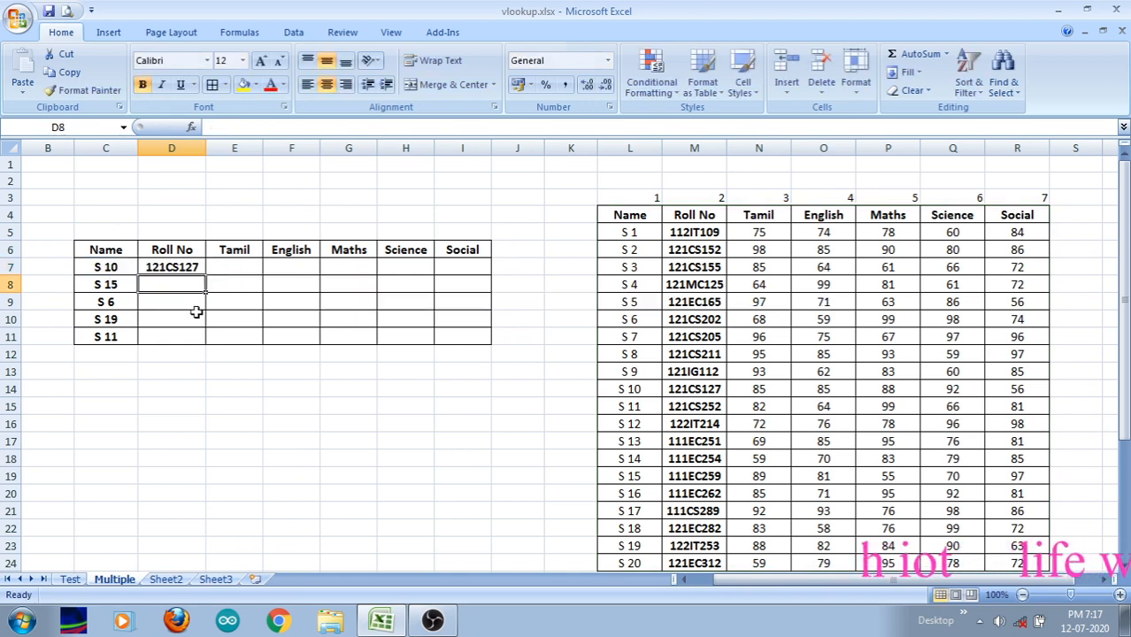
- Check the S 10 roll number against the source table and fill the D7 formula down to the S 11 row
{"action": "left_click", "coordinate": [623, 388]}
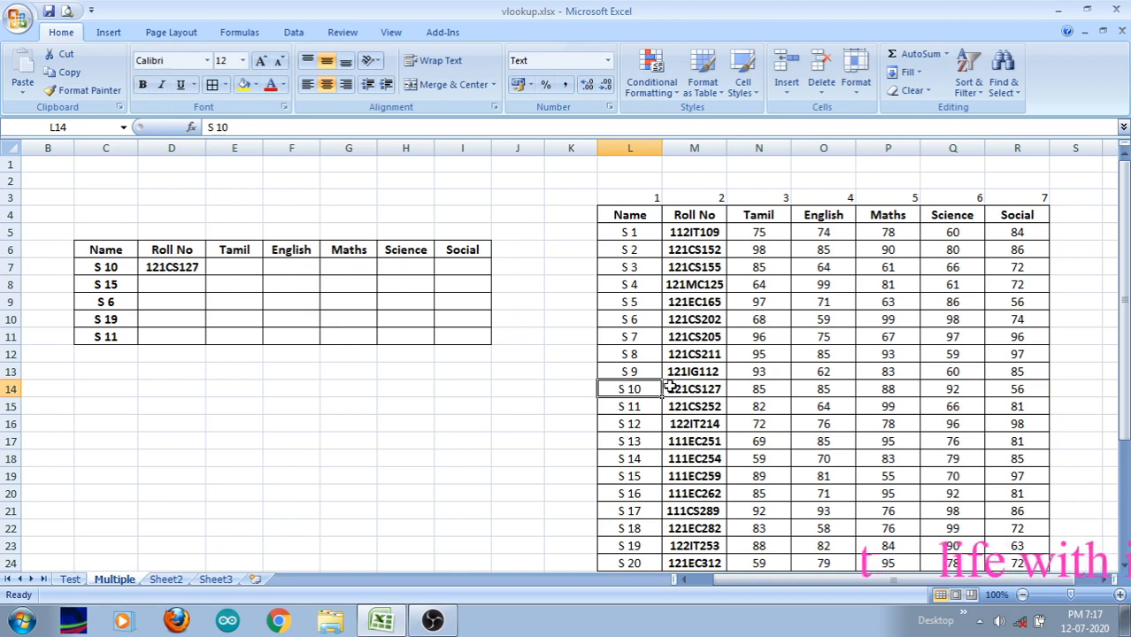
{"action": "left_click", "coordinate": [674, 388]}
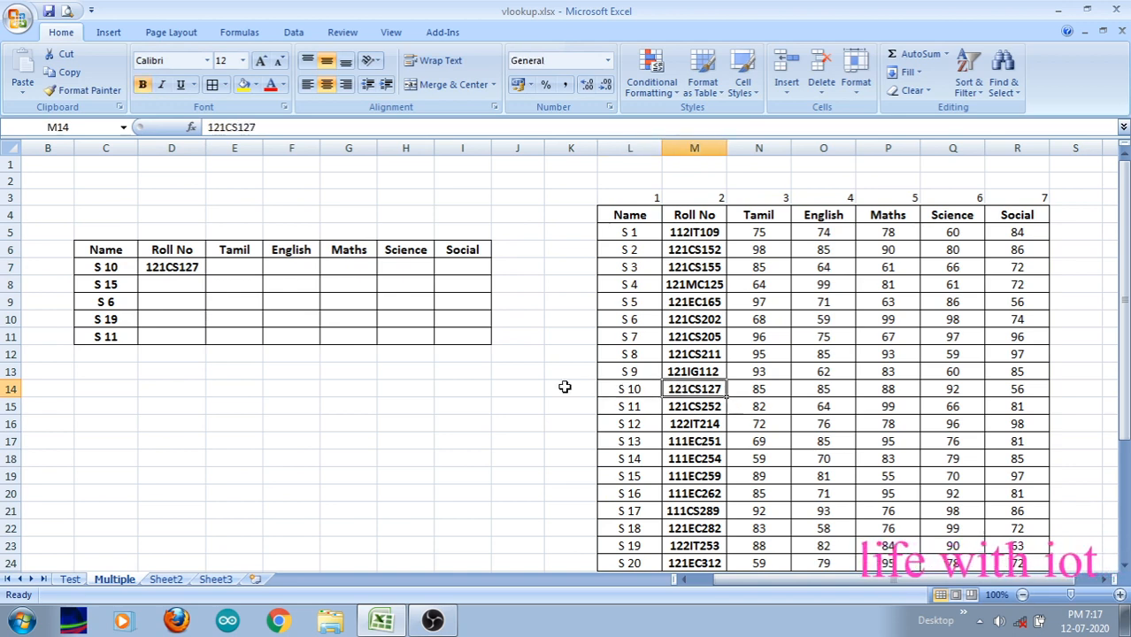
{"action": "left_click", "coordinate": [190, 269]}
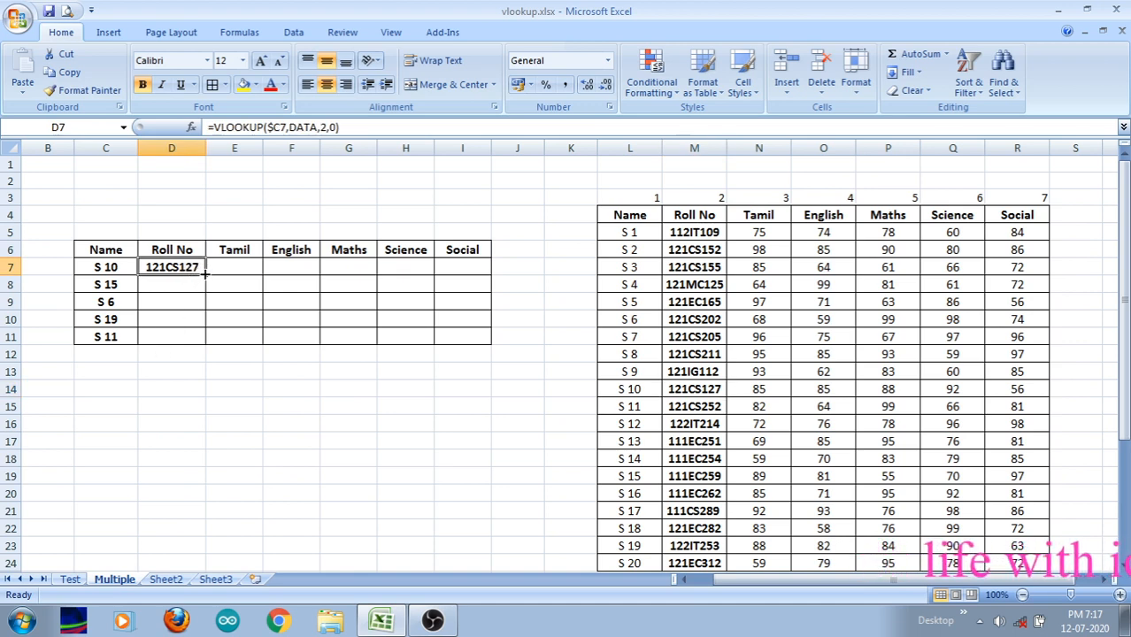
{"action": "left_click_drag", "start_coordinate": [204, 275], "coordinate": [208, 338]}
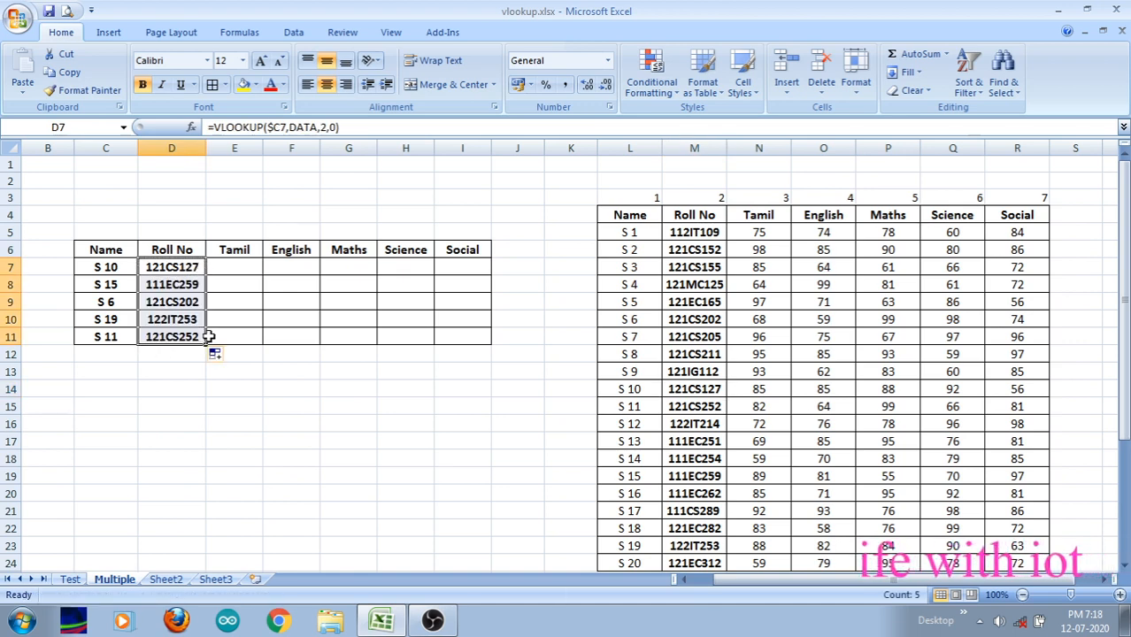
- Copy the S 10 roll number formula and paste it over the Roll No cells D7:D11
{"action": "left_click", "coordinate": [195, 270]}
{"action": "key", "text": "ctrl+c"}
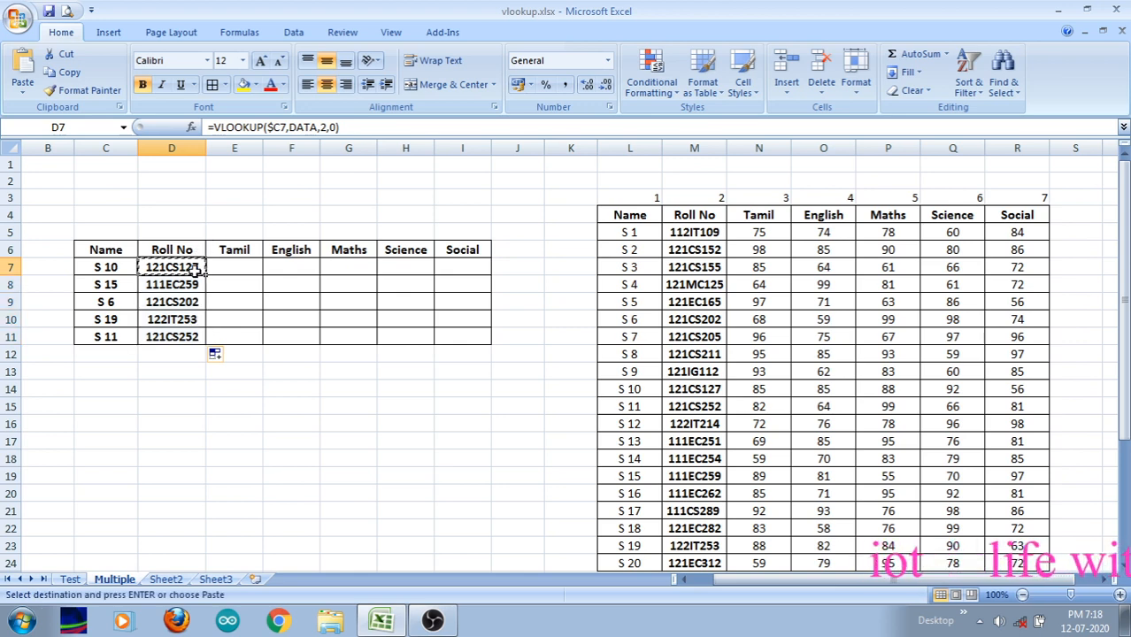
{"action": "key", "text": "ctrl+shift+Down"}
{"action": "key", "text": "ctrl+c"}
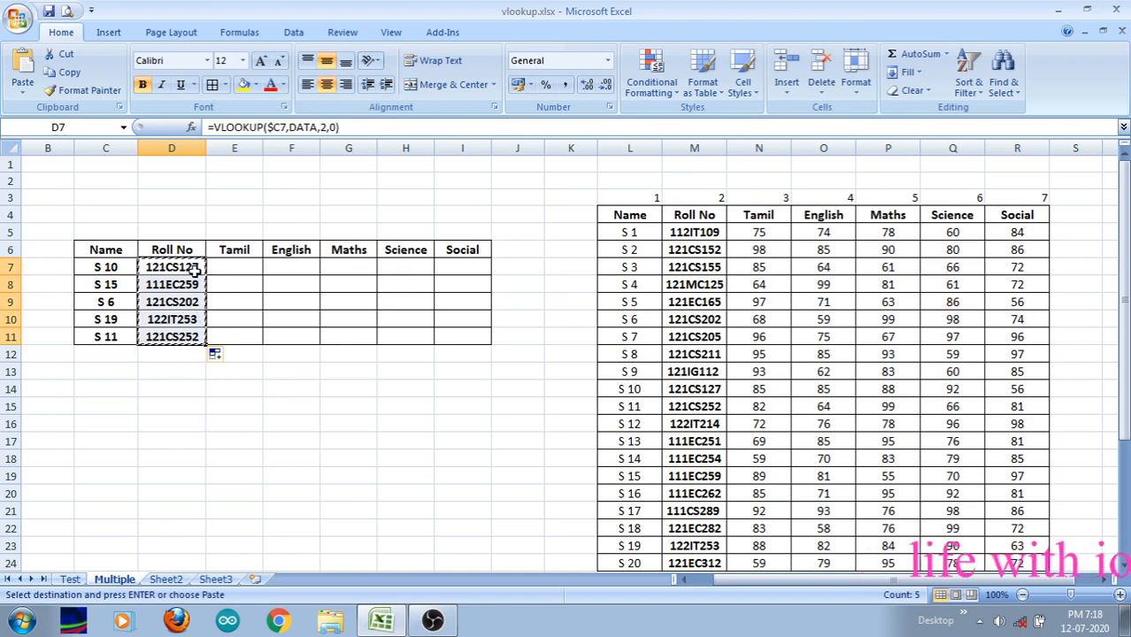
{"action": "key", "text": "Up"}
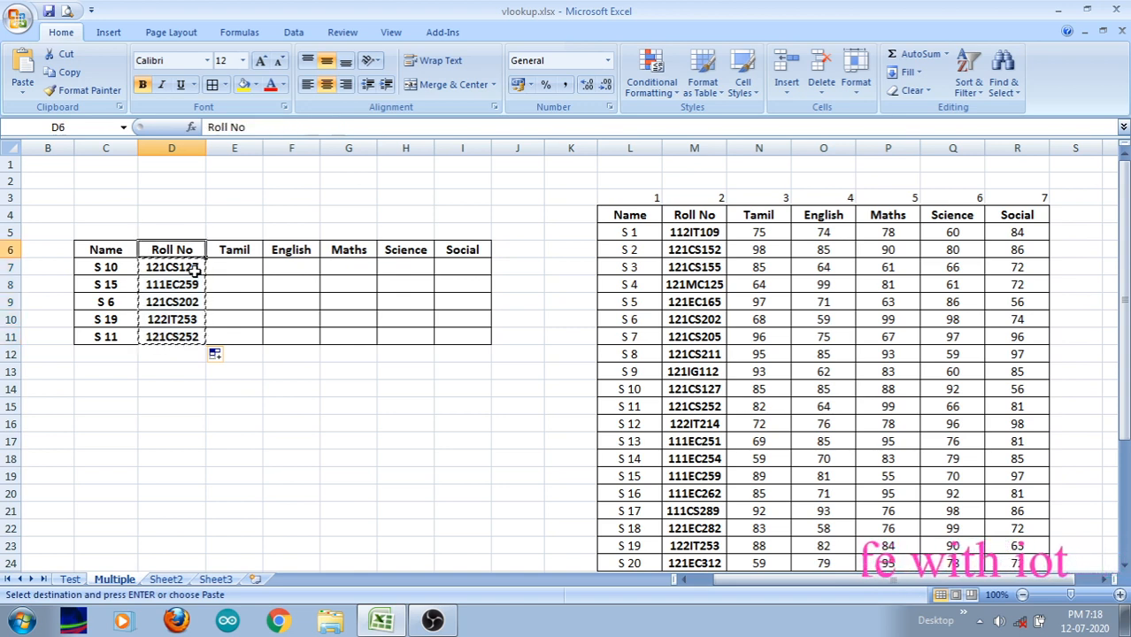
{"action": "key", "text": "Down"}
{"action": "key", "text": "ctrl+c"}
{"action": "key", "text": "shift+Down"}
{"action": "key", "text": "shift+Down"}
{"action": "key", "text": "shift+Down"}
{"action": "key", "text": "shift+Down"}
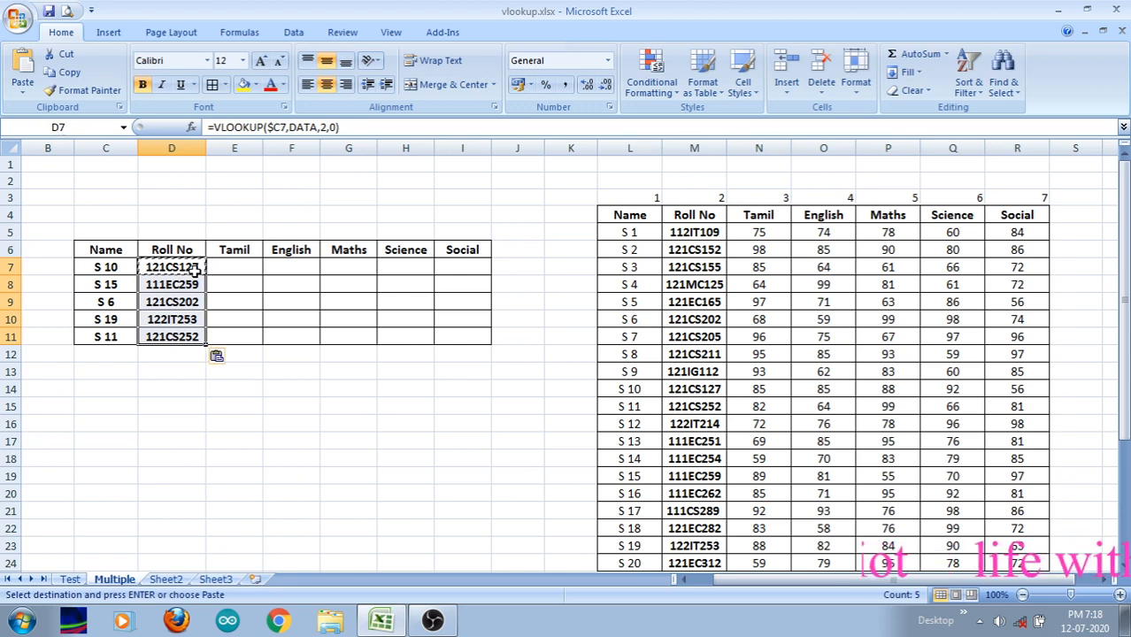
{"action": "key", "text": "Return"}
- Examine the lookup references in the Roll No formulas from D7 down to D11
{"action": "left_click", "coordinate": [195, 272]}
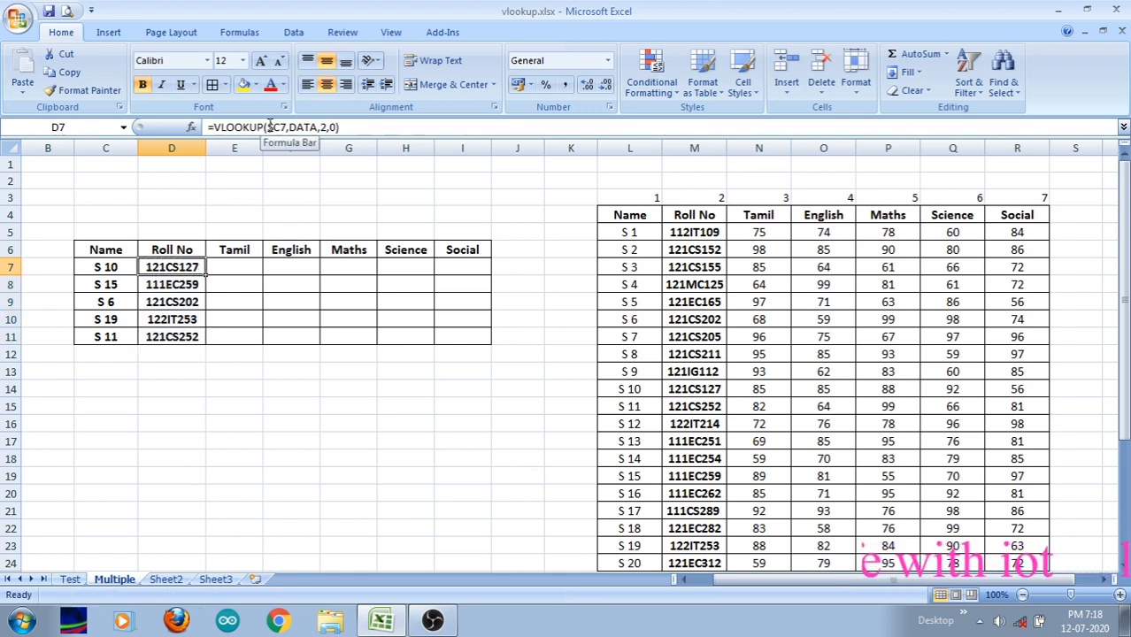
{"action": "key", "text": "Down"}
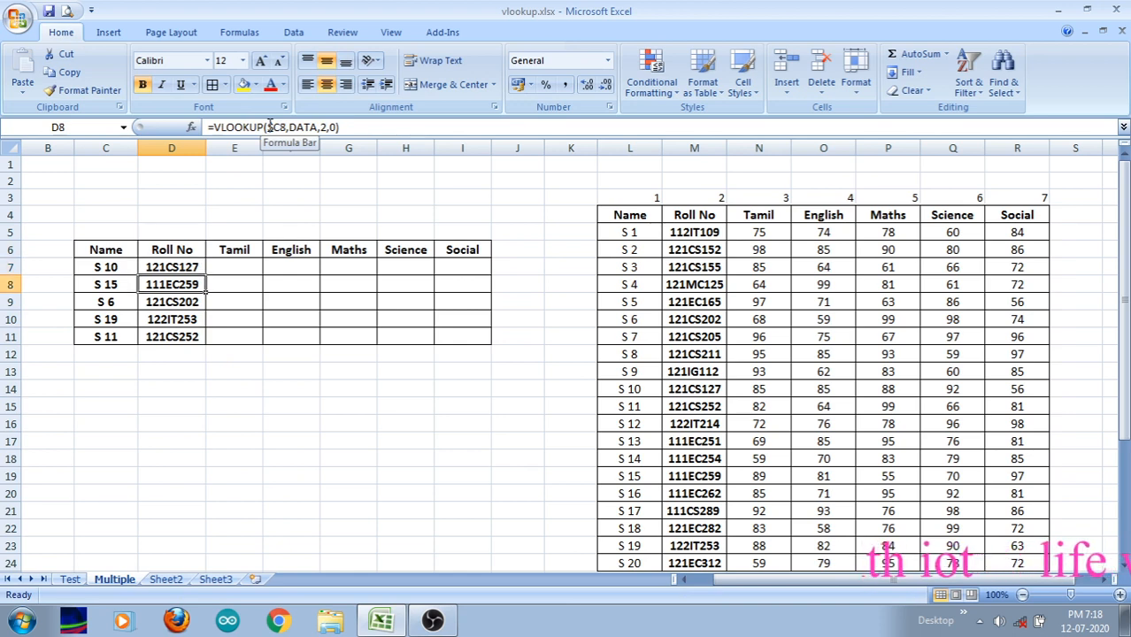
{"action": "key", "text": "Down"}
{"action": "key", "text": "Down"}
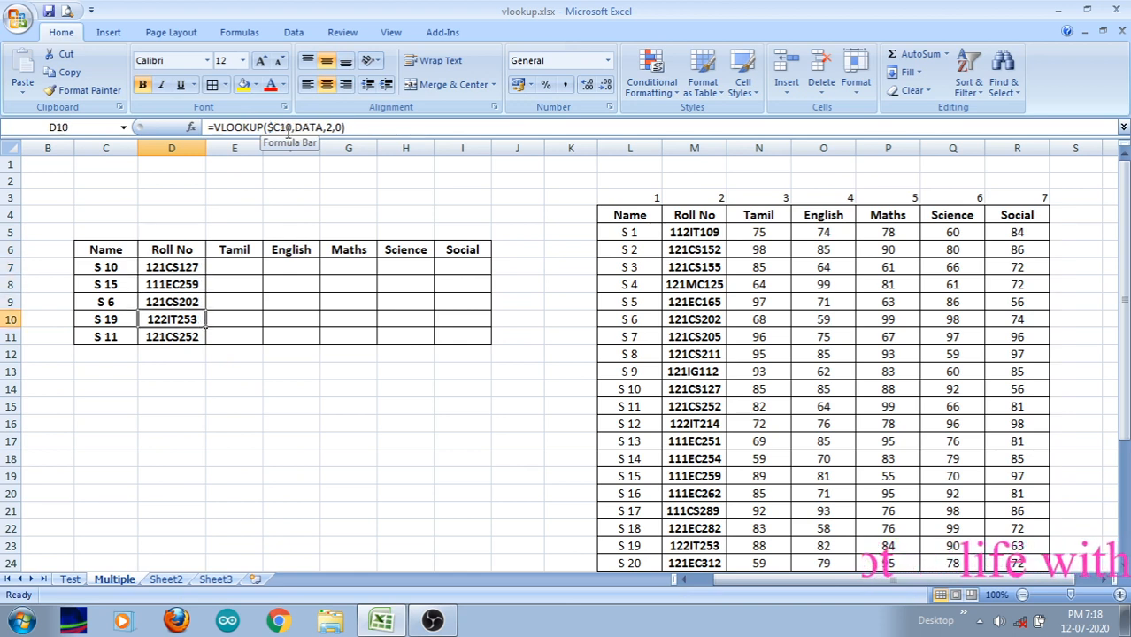
{"action": "key", "text": "Down"}
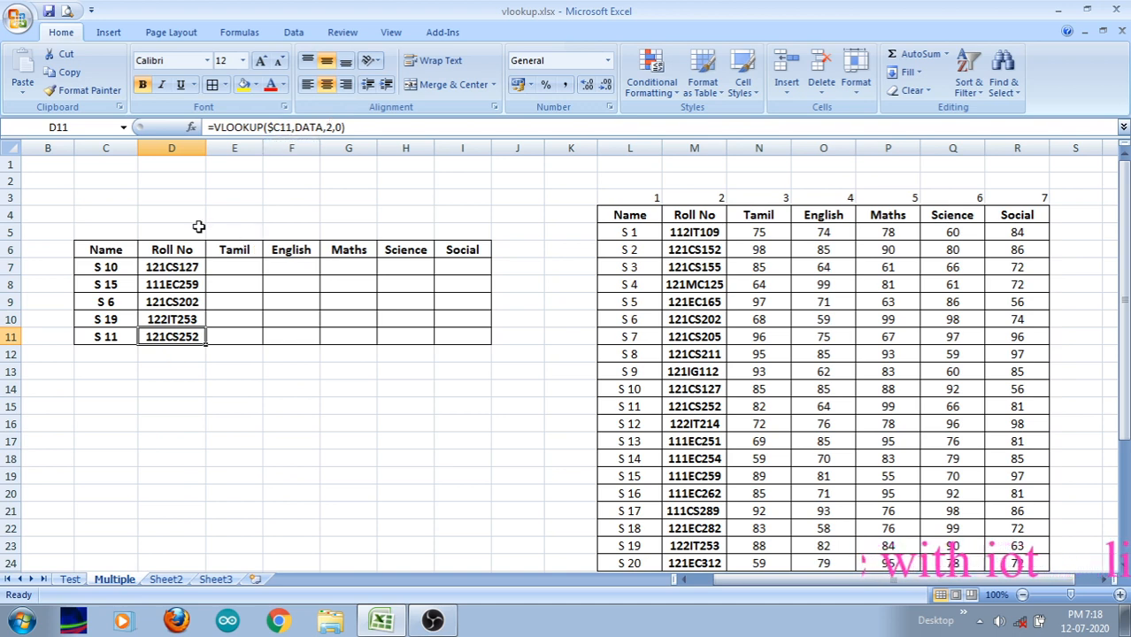
- Try filling the S 10 roll number formula across the Tamil to Social cells, and clear the copies from E7:I7
{"action": "left_click", "coordinate": [177, 267]}
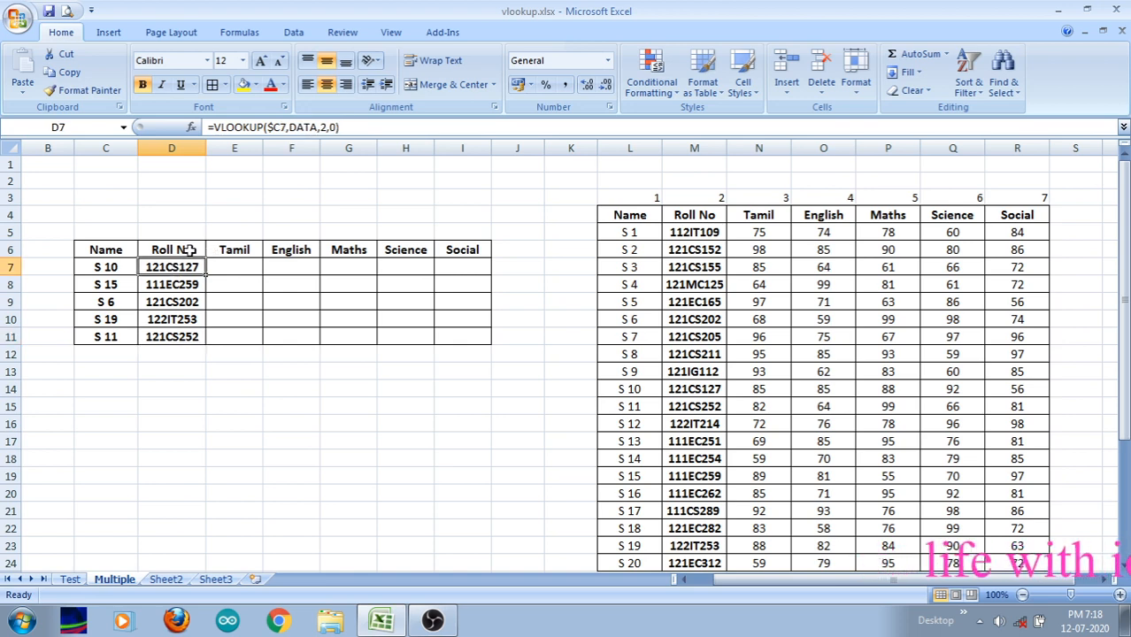
{"action": "left_click", "coordinate": [236, 268]}
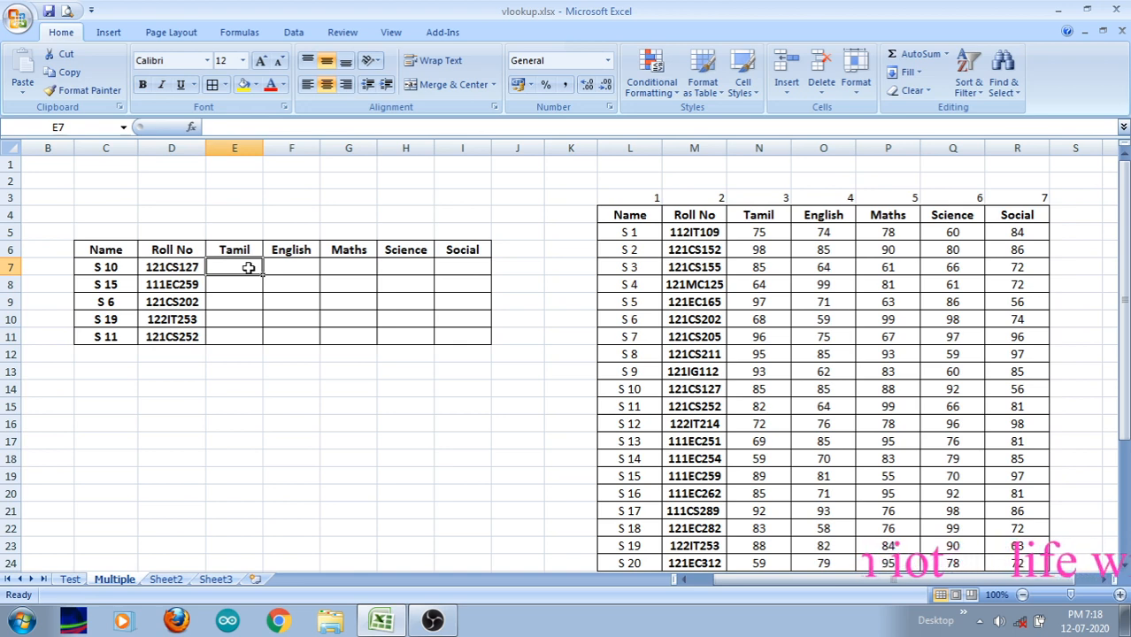
{"action": "left_click", "coordinate": [185, 266]}
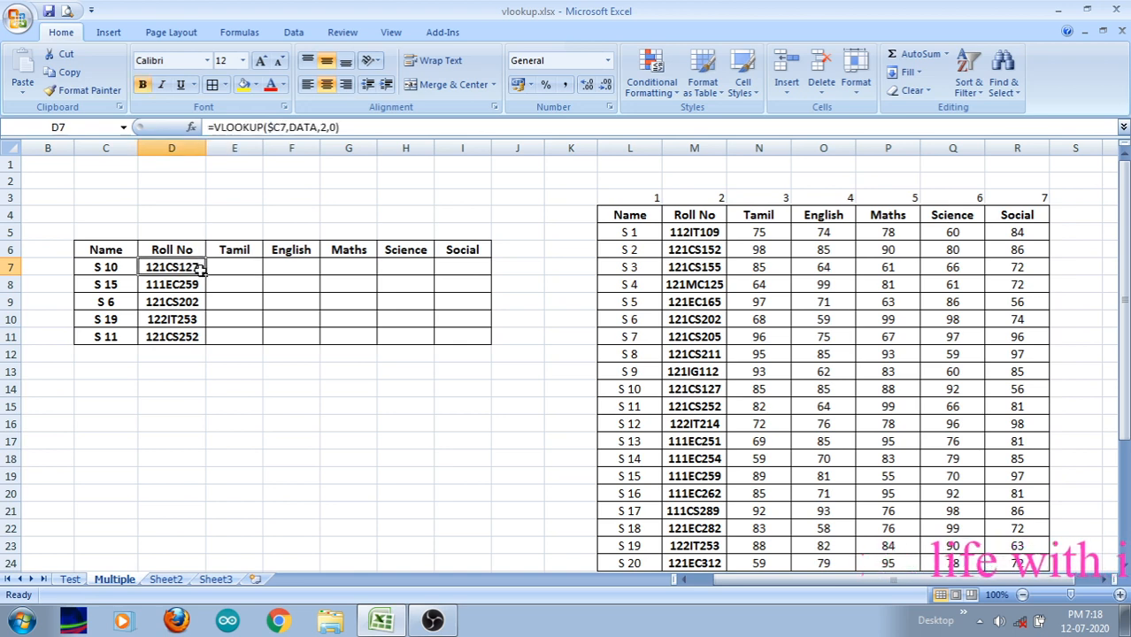
{"action": "left_click_drag", "start_coordinate": [202, 271], "coordinate": [469, 279]}
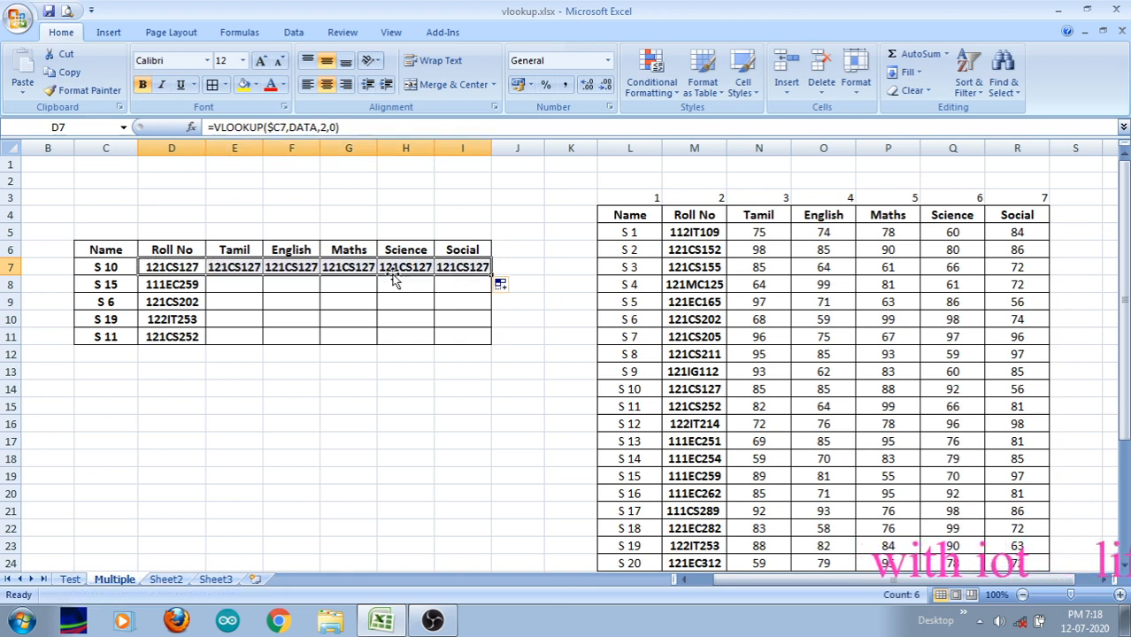
{"action": "left_click", "coordinate": [237, 269]}
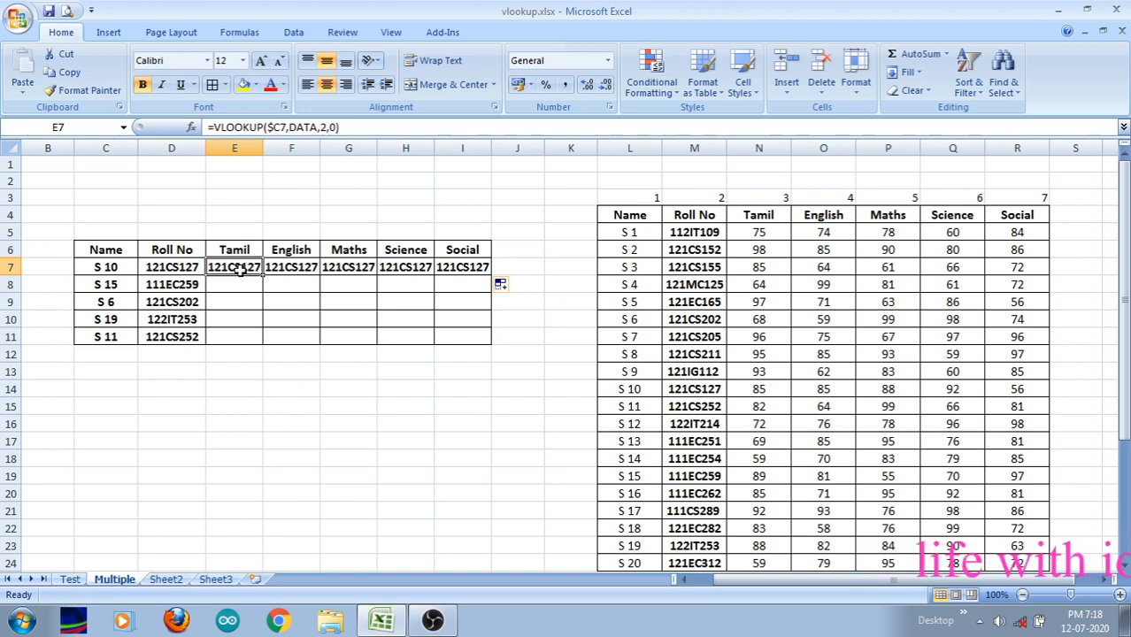
{"action": "left_click_drag", "start_coordinate": [237, 269], "coordinate": [462, 268]}
{"action": "key", "text": "Delete"}
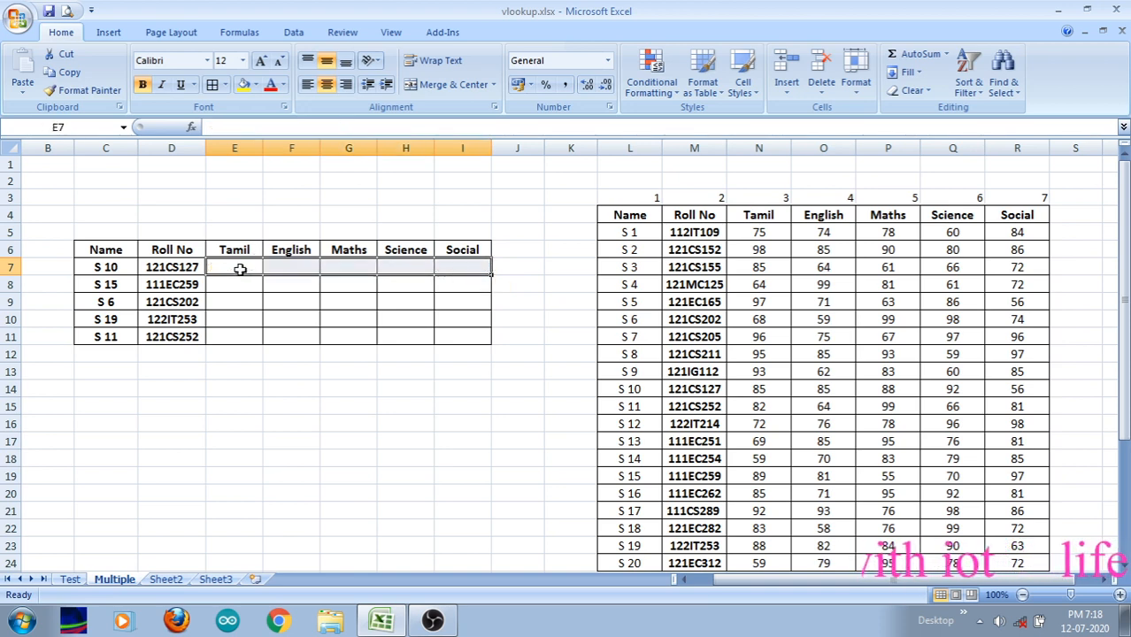
- Try a copy of the S 10 roll number formula in Tamil cell E7 with the column index set to 3
{"action": "left_click", "coordinate": [195, 269]}
{"action": "key", "text": "ctrl+c"}
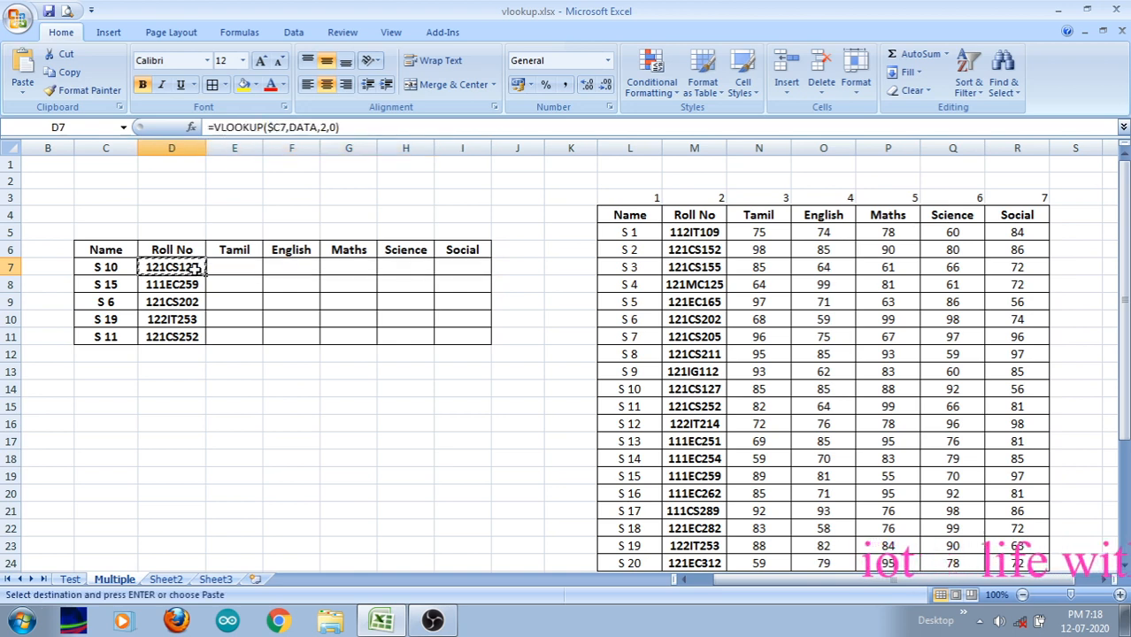
{"action": "left_click", "coordinate": [228, 269]}
{"action": "key", "text": "ctrl+v"}
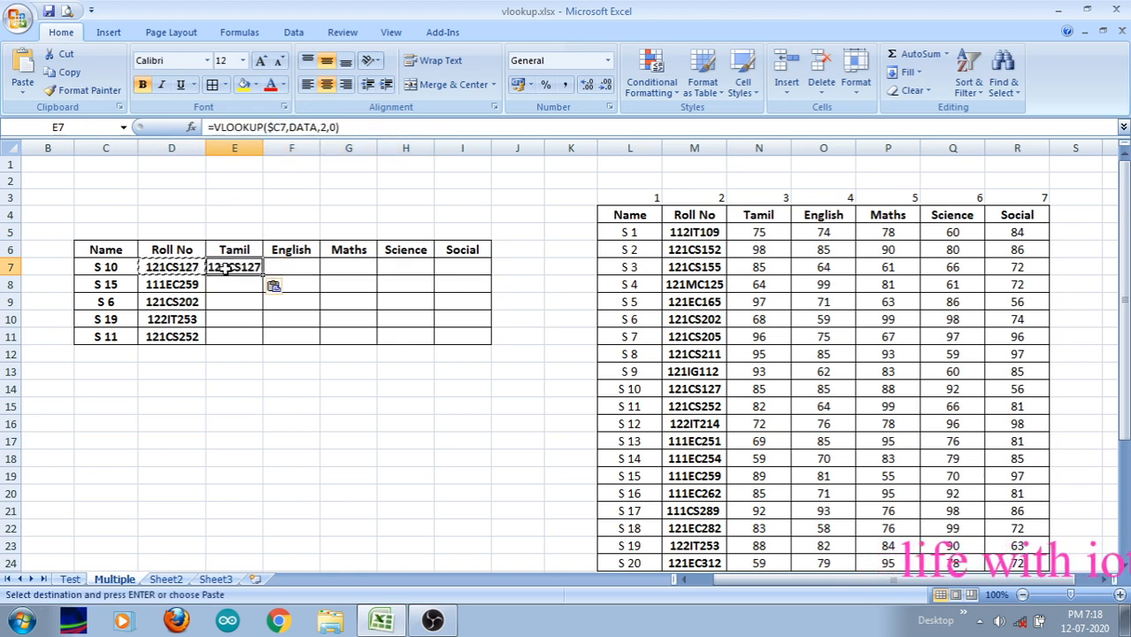
{"action": "double_click", "coordinate": [253, 268]}
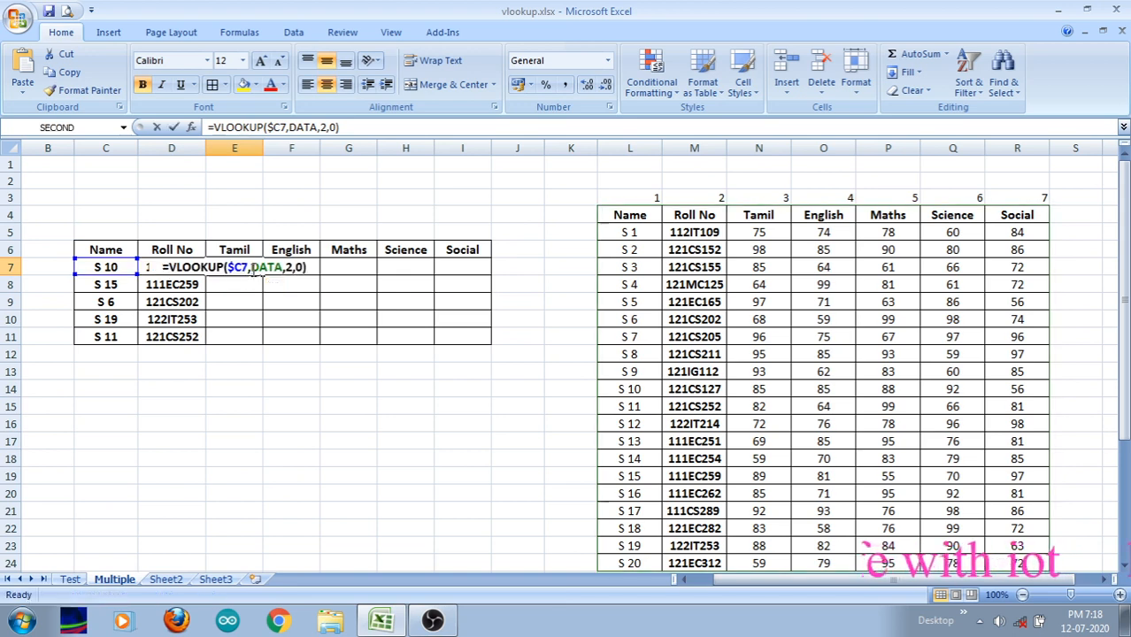
{"action": "left_click", "coordinate": [286, 269]}
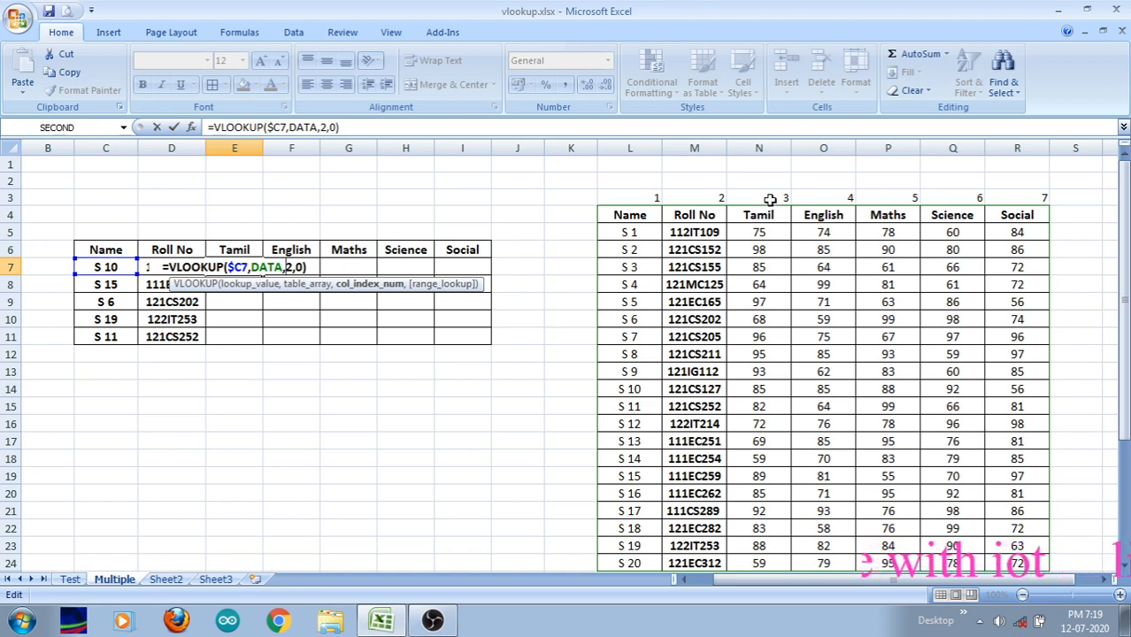
{"action": "type", "text": "3"}
{"action": "key", "text": "Delete"}
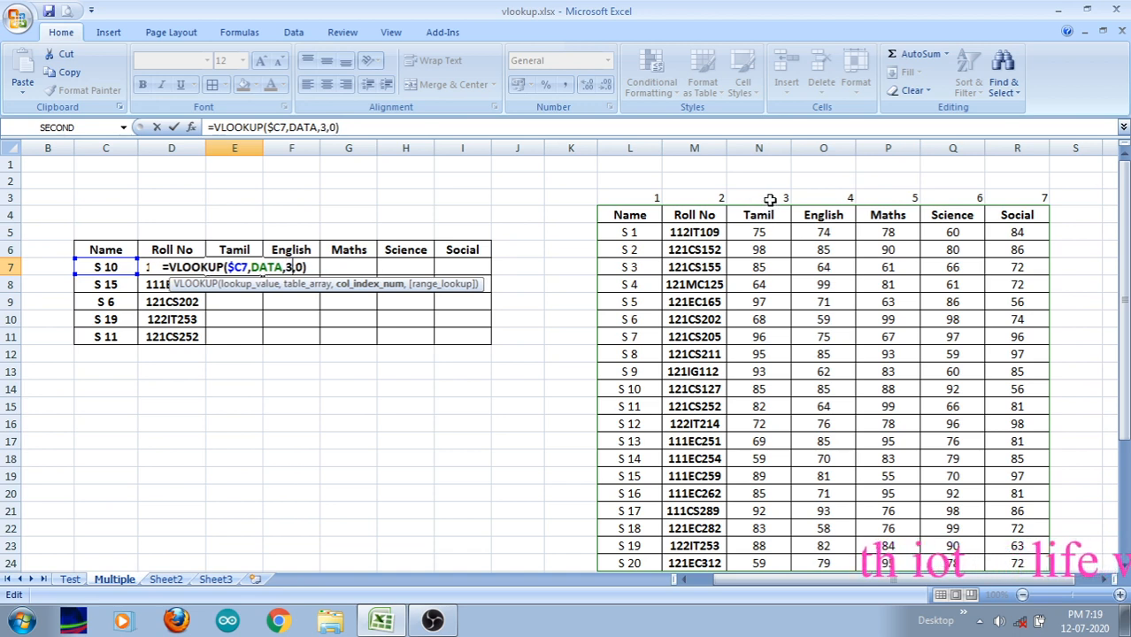
{"action": "key", "text": "Return"}
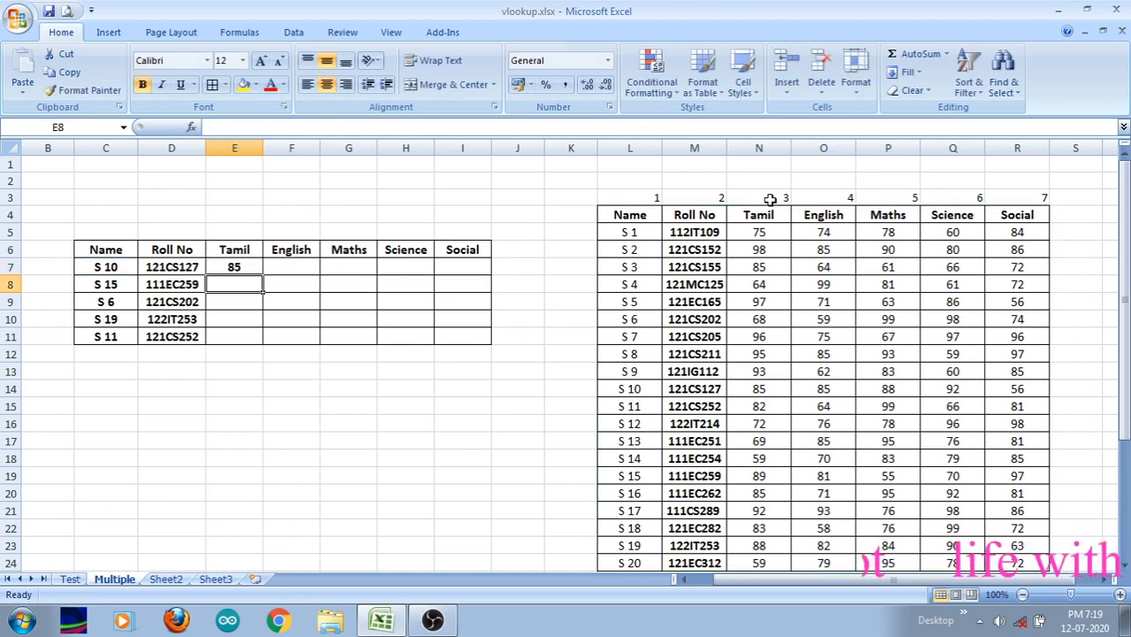
- Check the S 10 Tamil mark against the source table and clear cell E7
{"action": "left_click", "coordinate": [760, 392]}
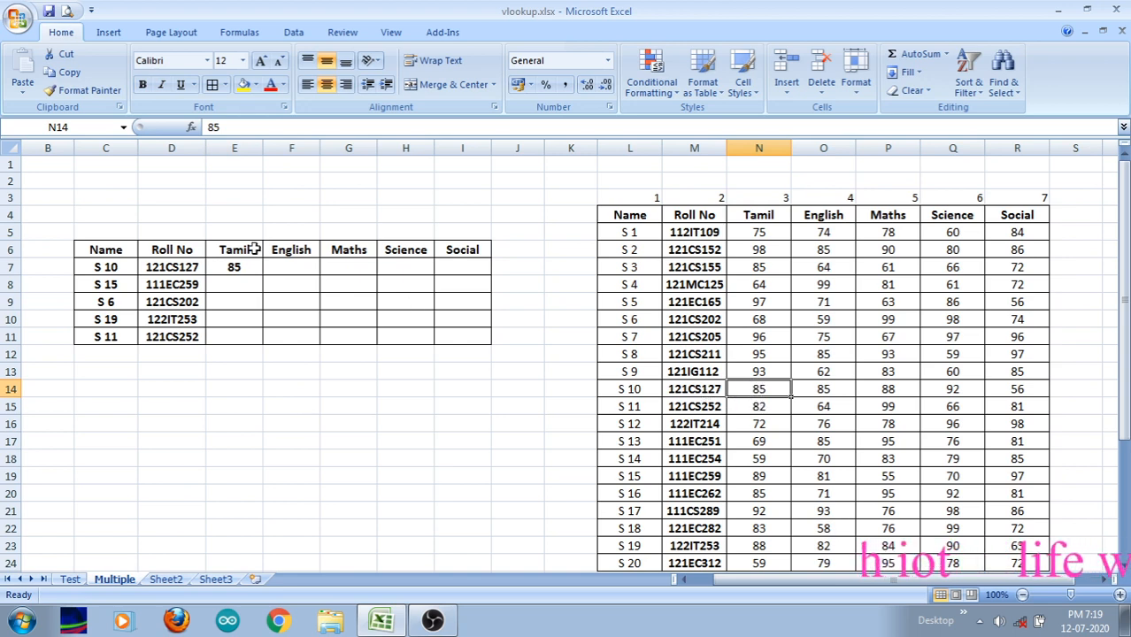
{"action": "left_click", "coordinate": [235, 271]}
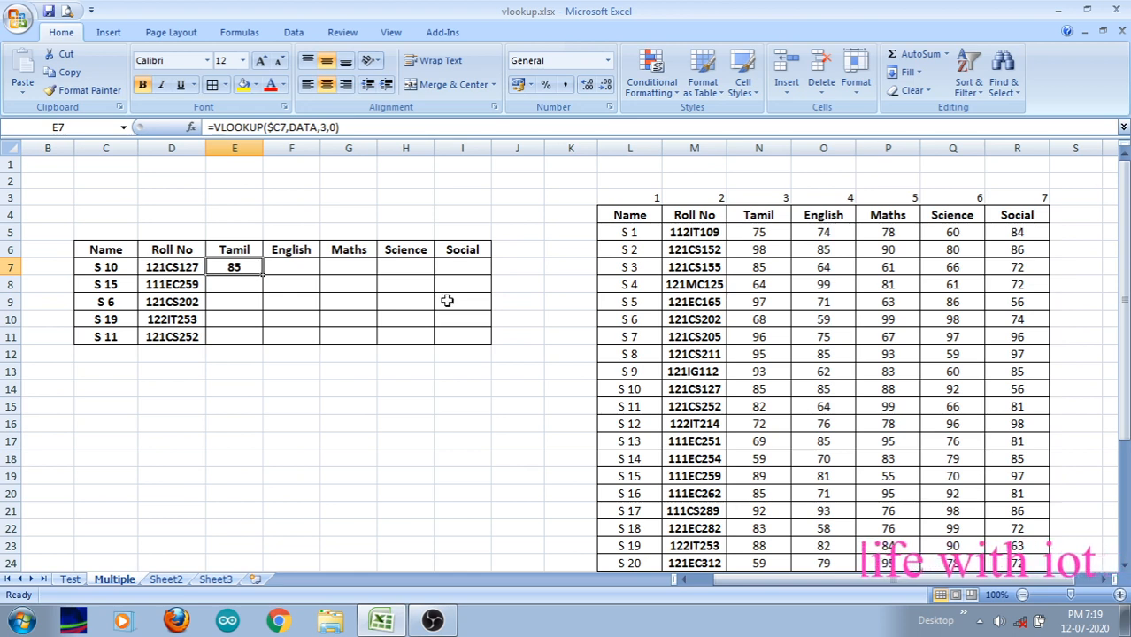
{"action": "key", "text": "Delete"}
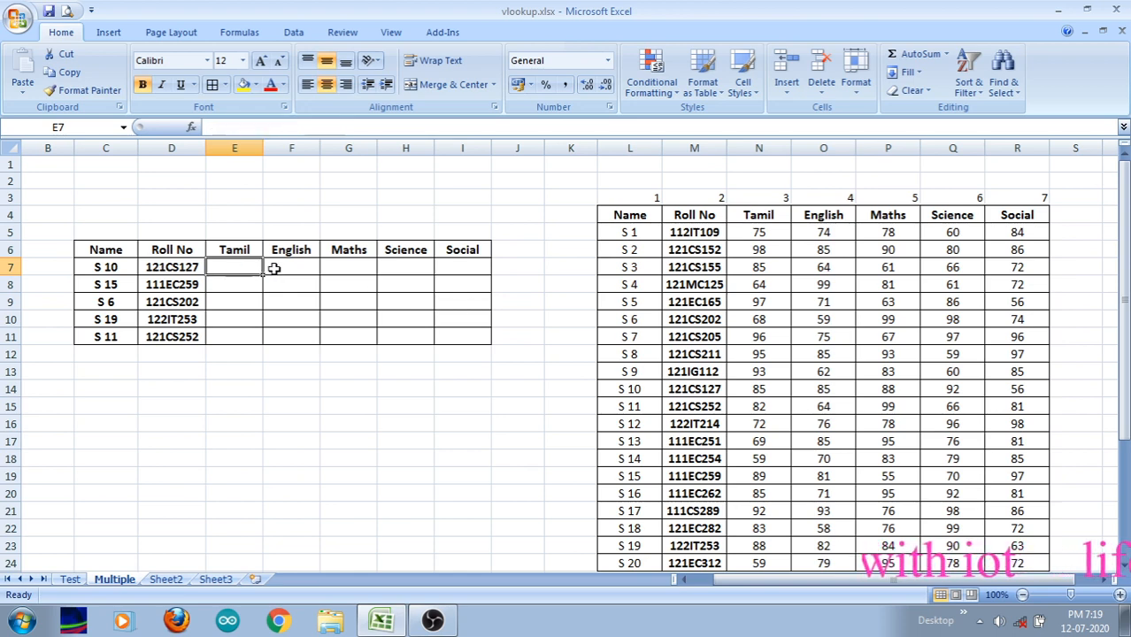
- Replace the column index in the D7 VLOOKUP formula with a COLUMNS function over the source headers L4:M4
{"action": "left_click", "coordinate": [177, 268]}
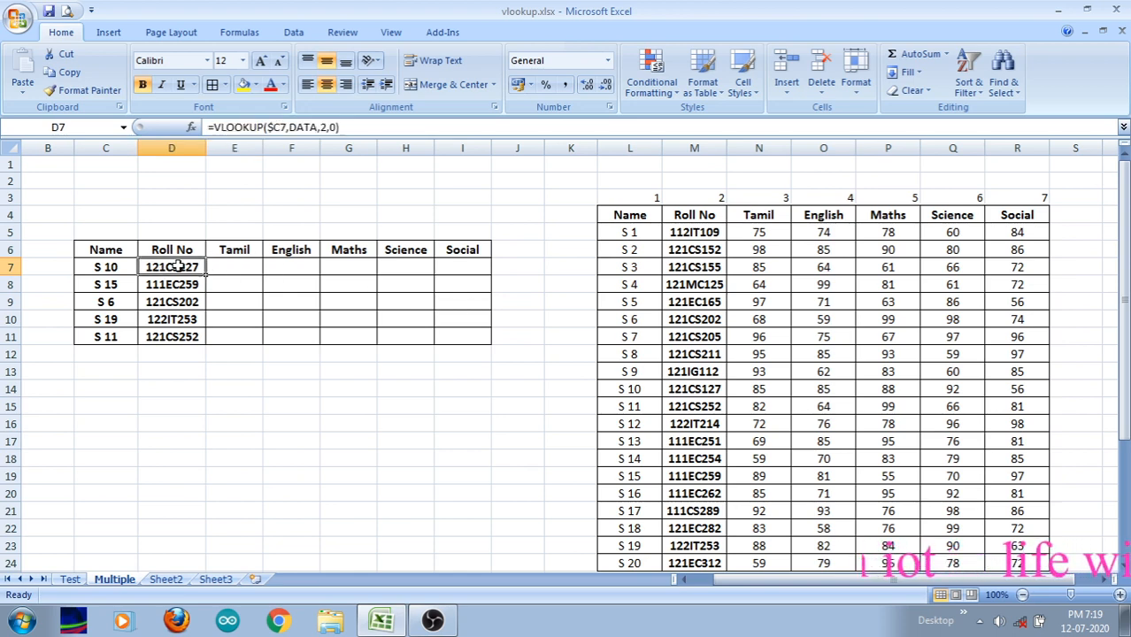
{"action": "double_click", "coordinate": [178, 268]}
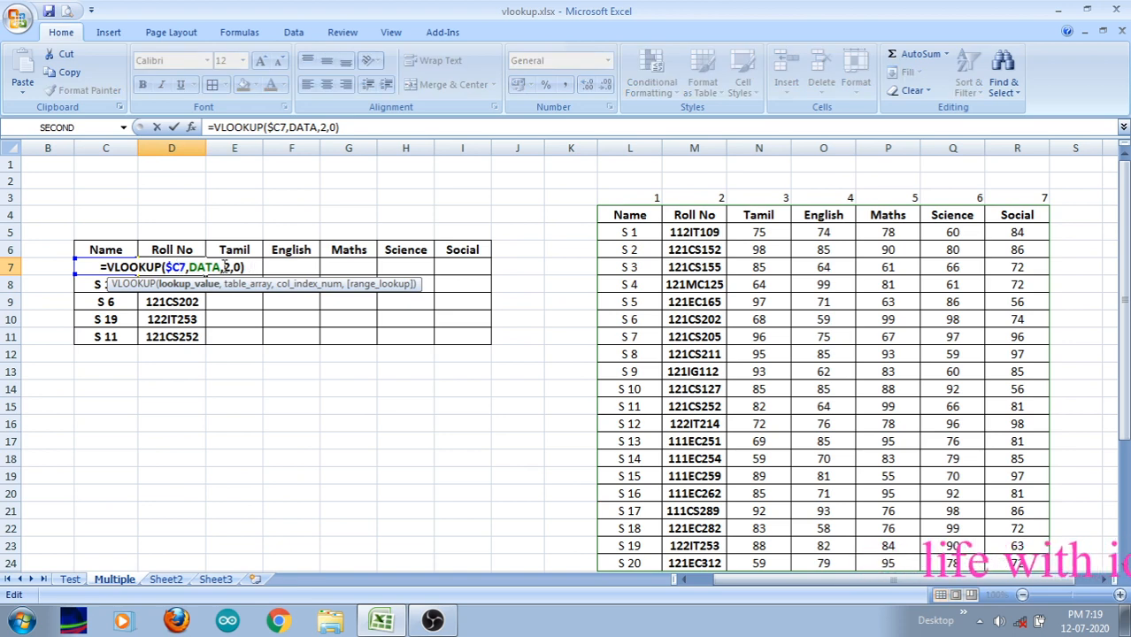
{"action": "left_click", "coordinate": [223, 267]}
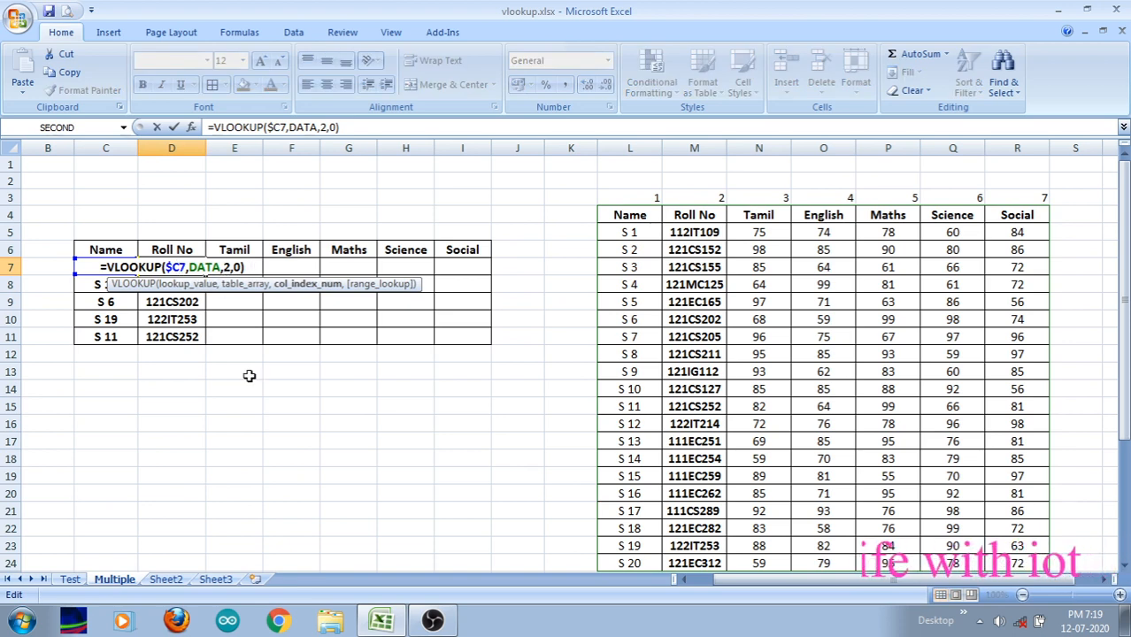
{"action": "key", "text": "Delete"}
{"action": "type", "text": "C"}
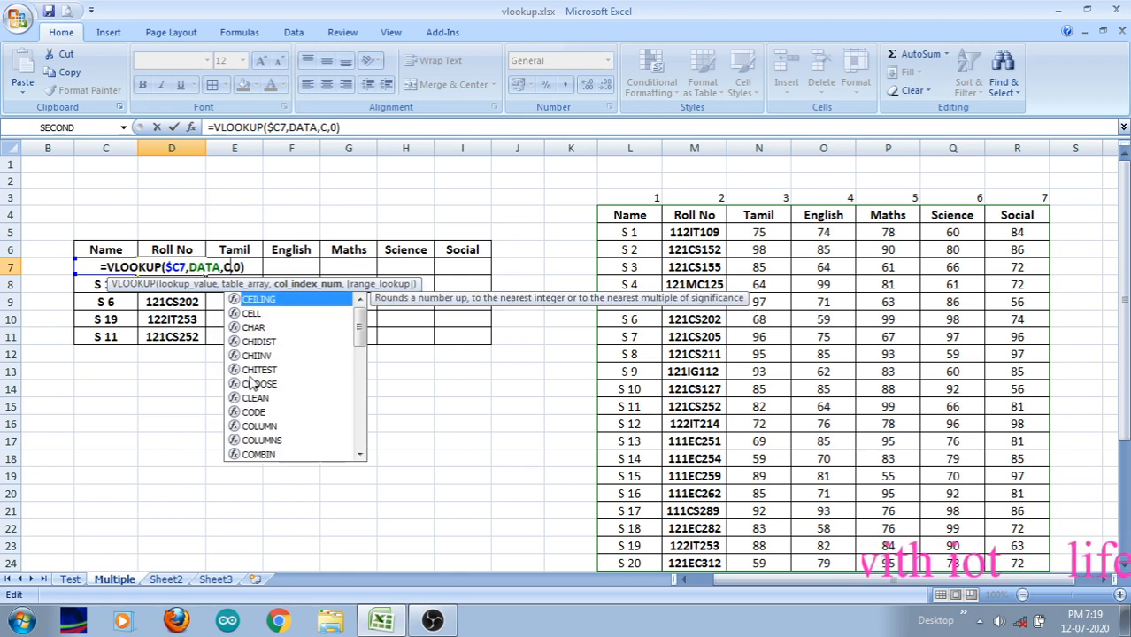
{"action": "type", "text": "O"}
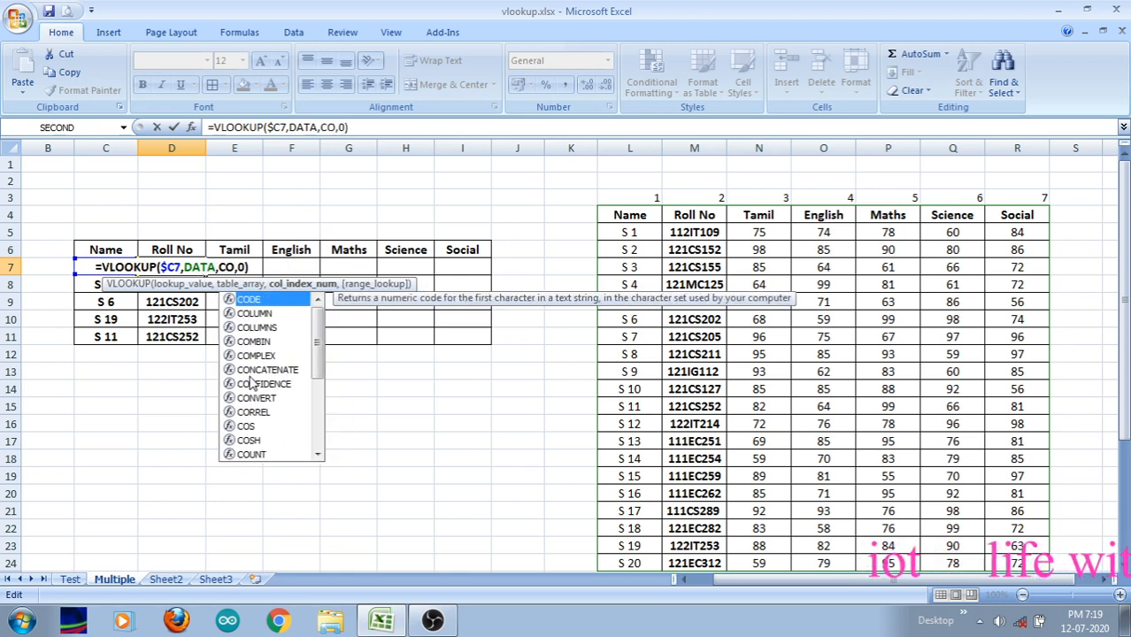
{"action": "type", "text": "LUMN"}
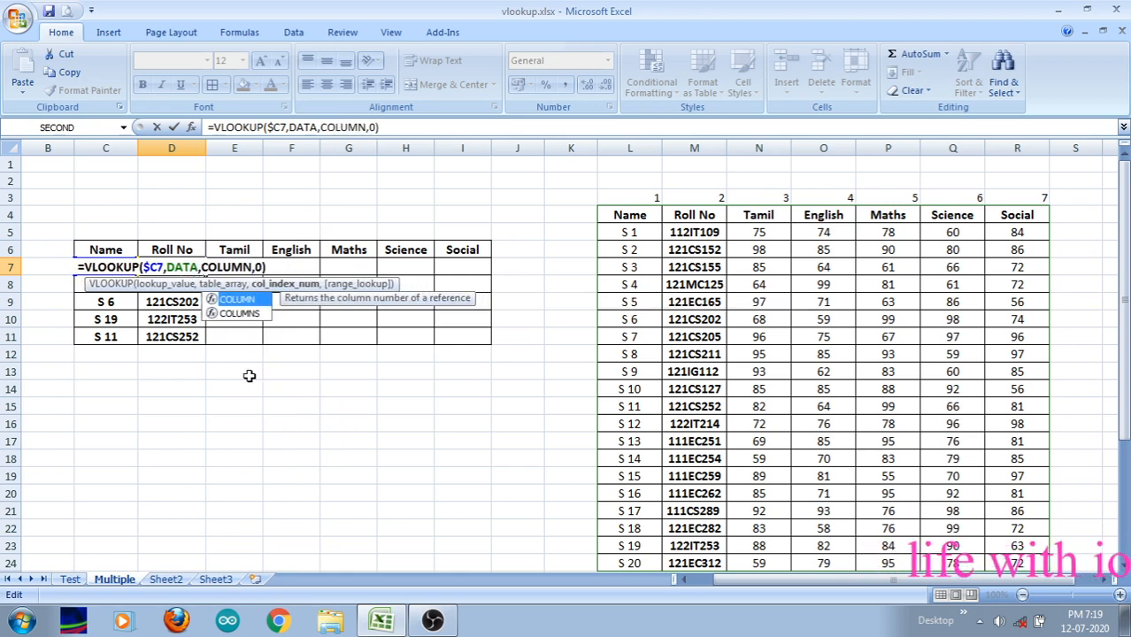
{"action": "type", "text": "S"}
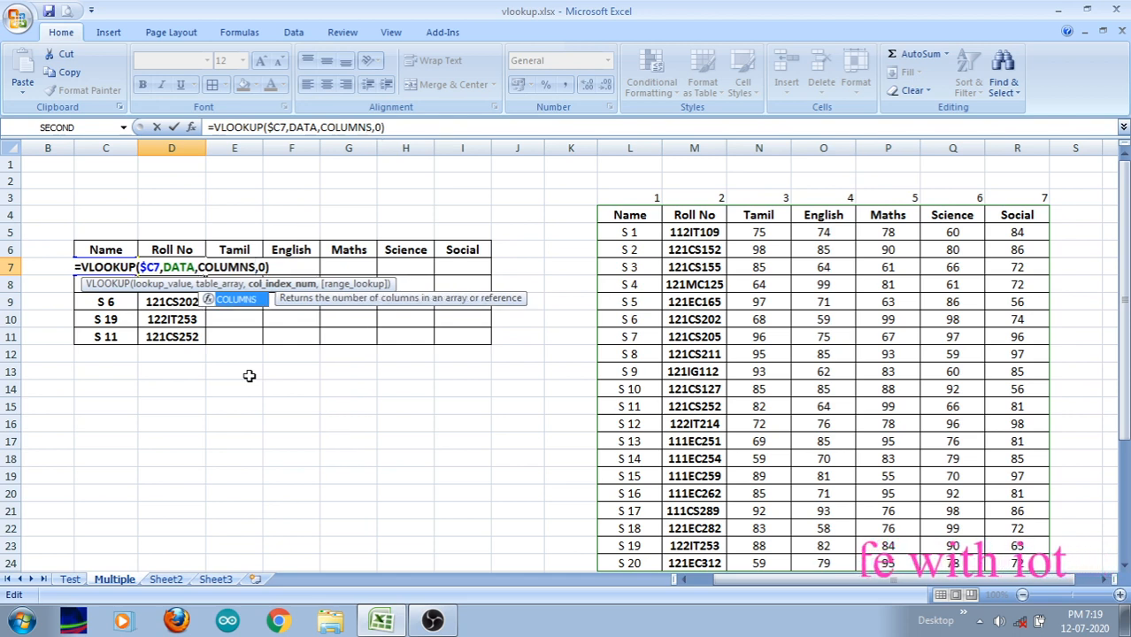
{"action": "type", "text": "("}
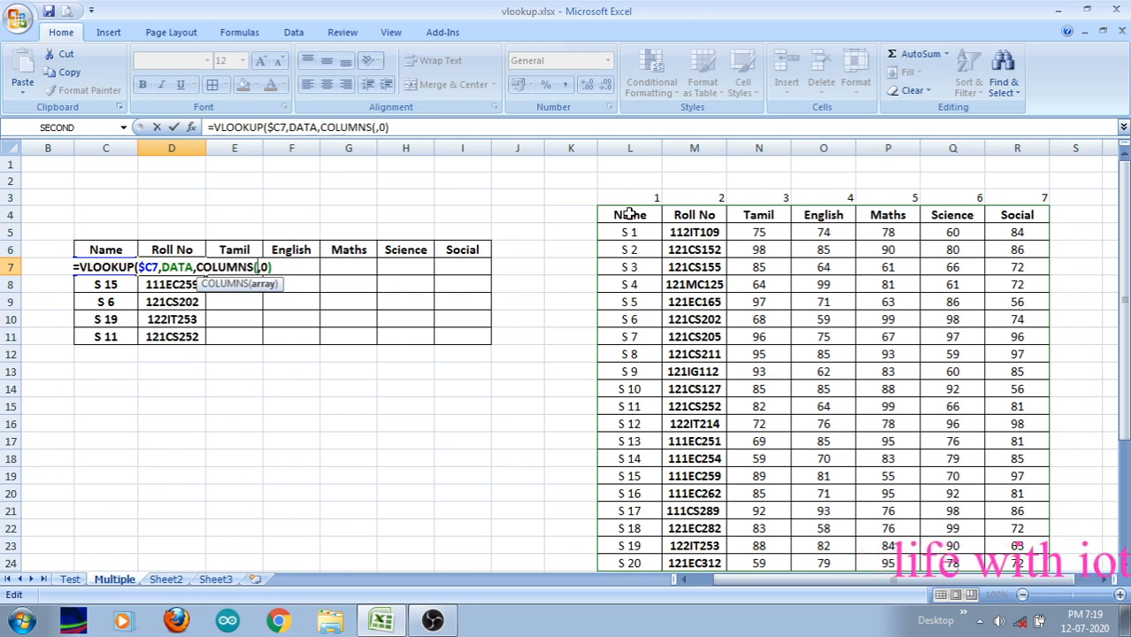
{"action": "left_click_drag", "start_coordinate": [629, 214], "coordinate": [688, 215]}
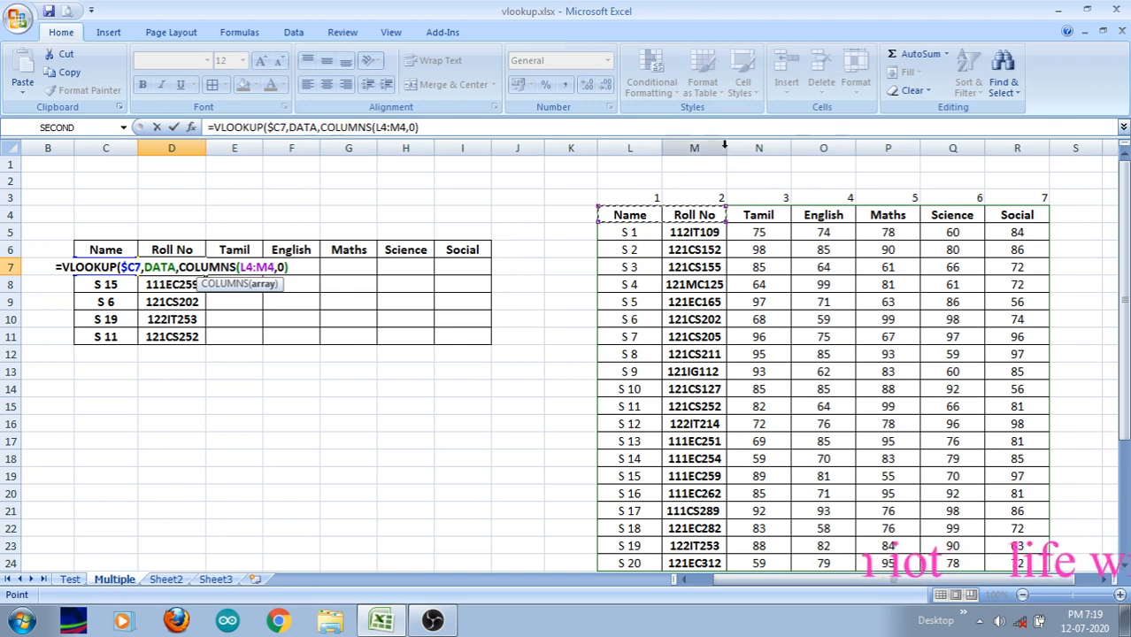
- Make the COLUMNS range start absolute as $L$4 and complete D7 as =VLOOKUP($C7,DATA,COLUMNS($L$4:M4),0)
{"action": "left_click", "coordinate": [383, 127]}
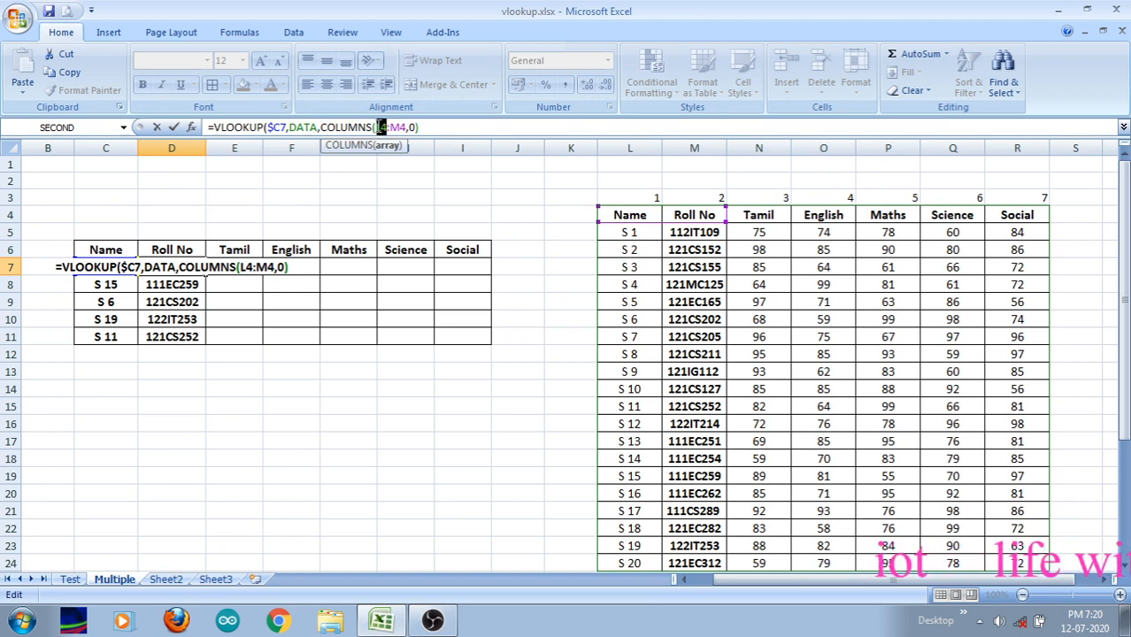
{"action": "key", "text": "F4"}
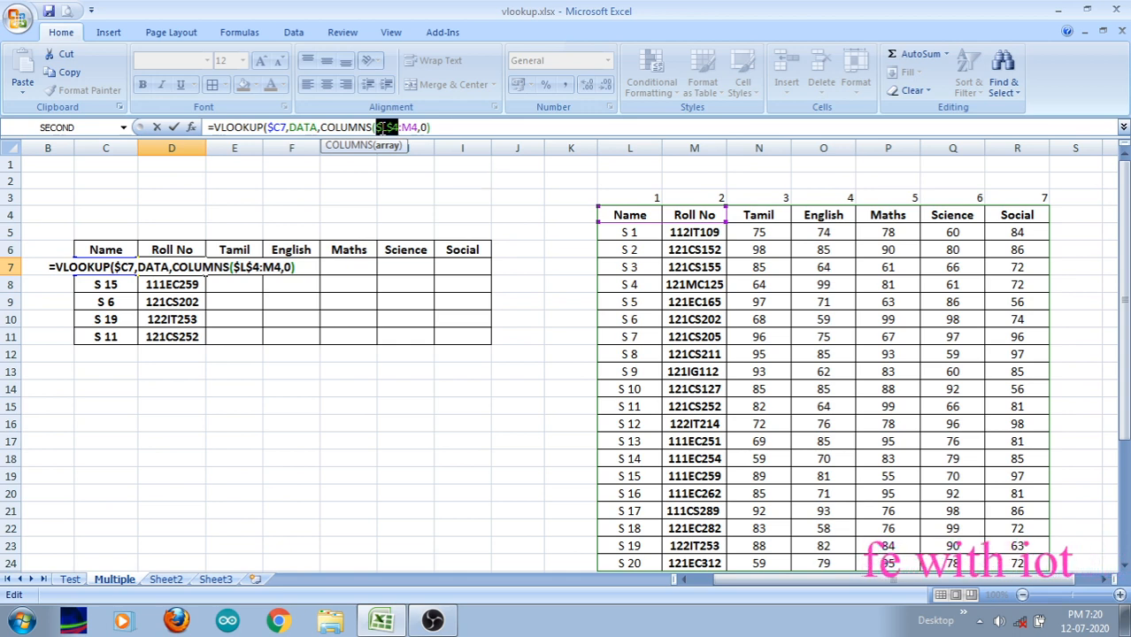
{"action": "left_click", "coordinate": [404, 129]}
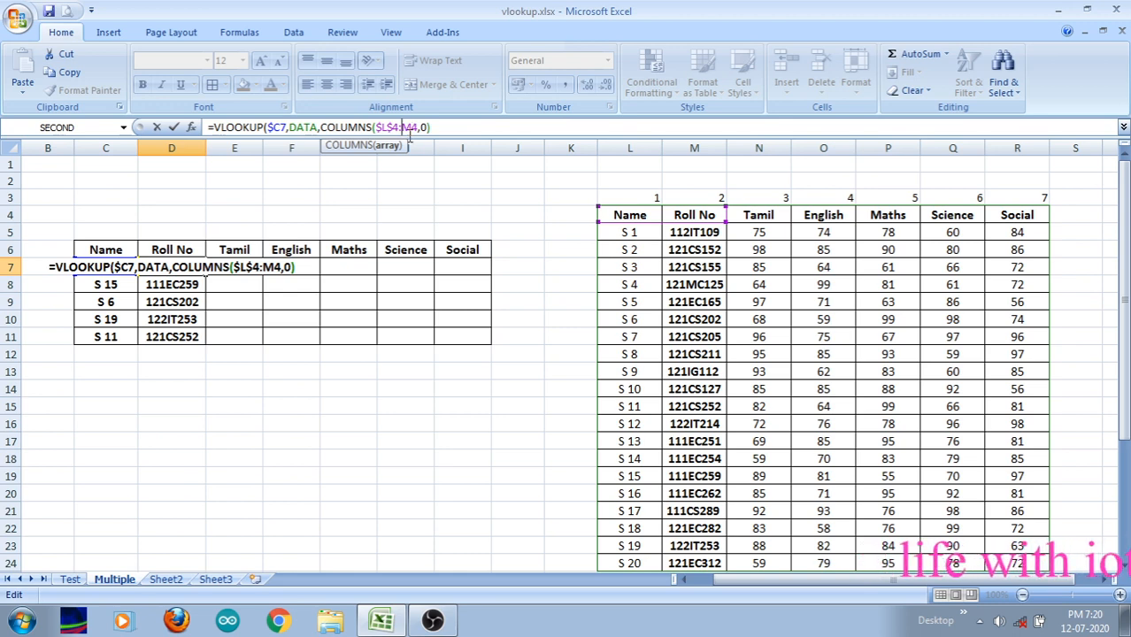
{"action": "key", "text": "Return"}
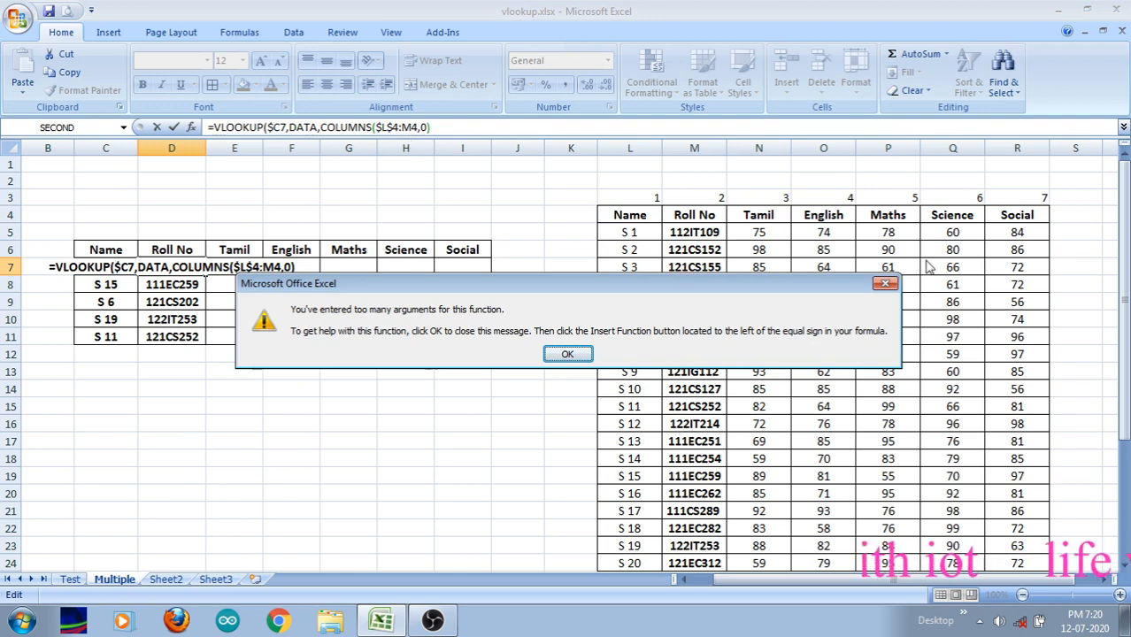
{"action": "left_click", "coordinate": [884, 284]}
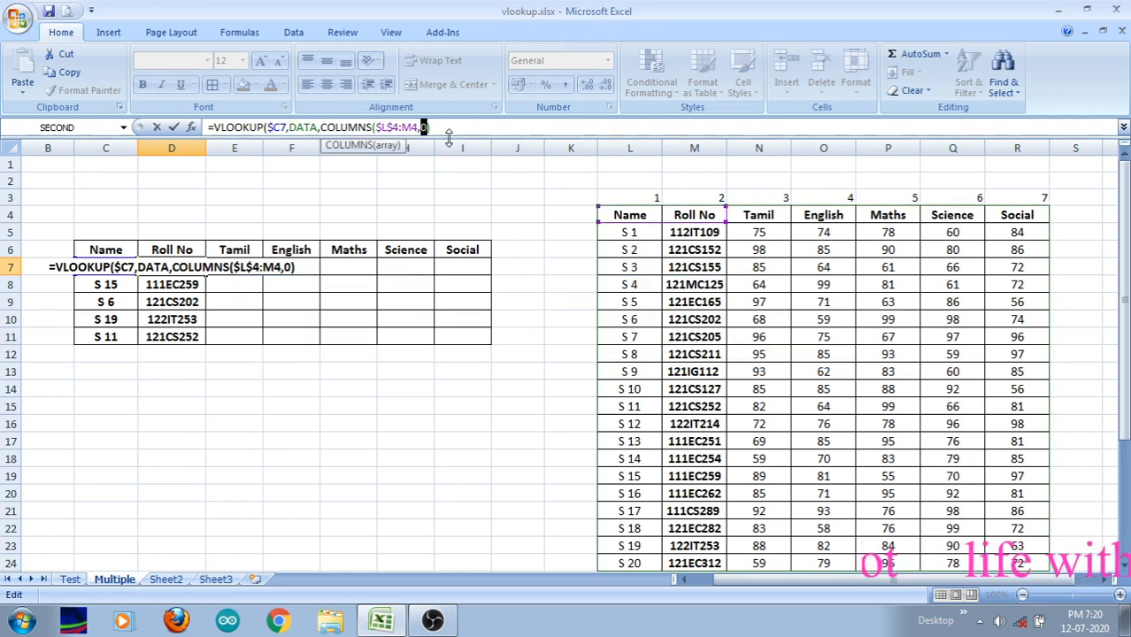
{"action": "left_click", "coordinate": [422, 127]}
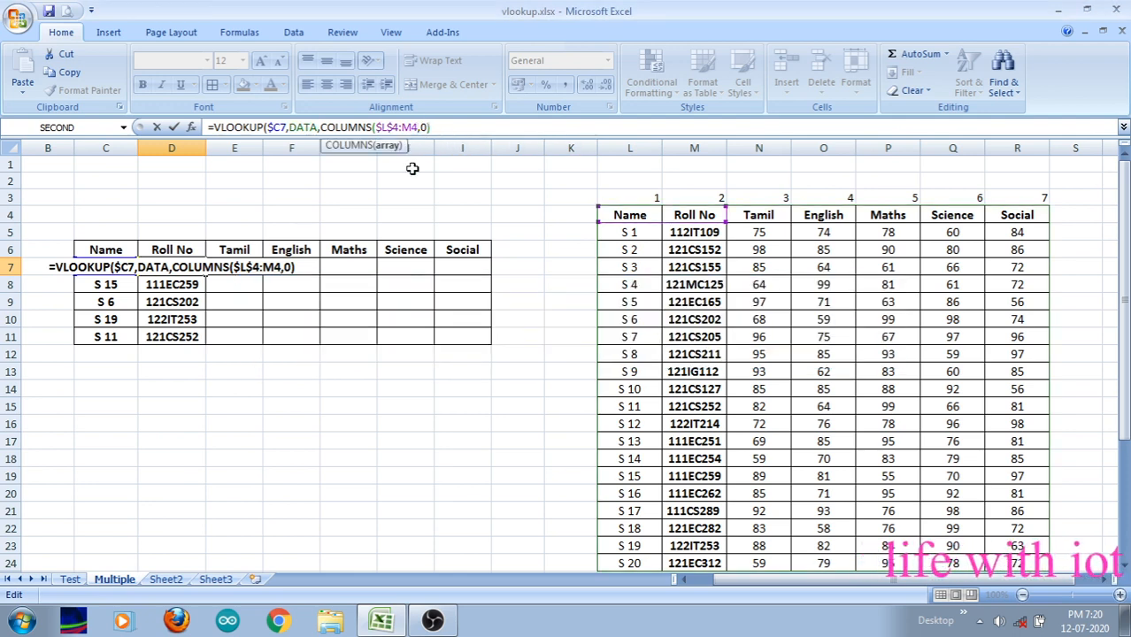
{"action": "type", "text": ")"}
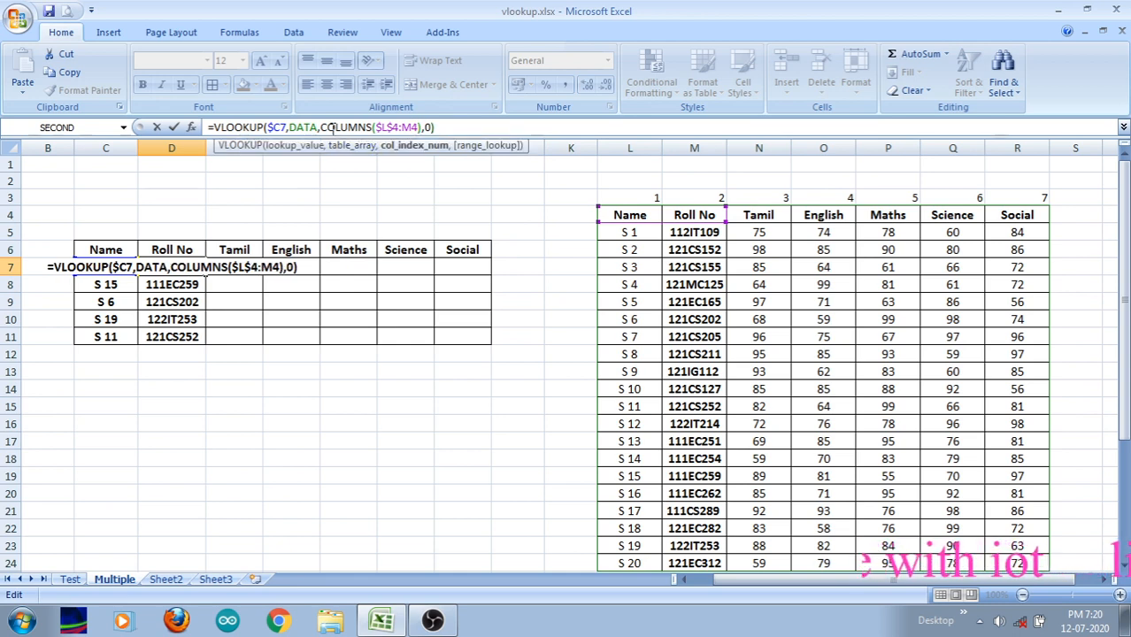
{"action": "left_click", "coordinate": [431, 127]}
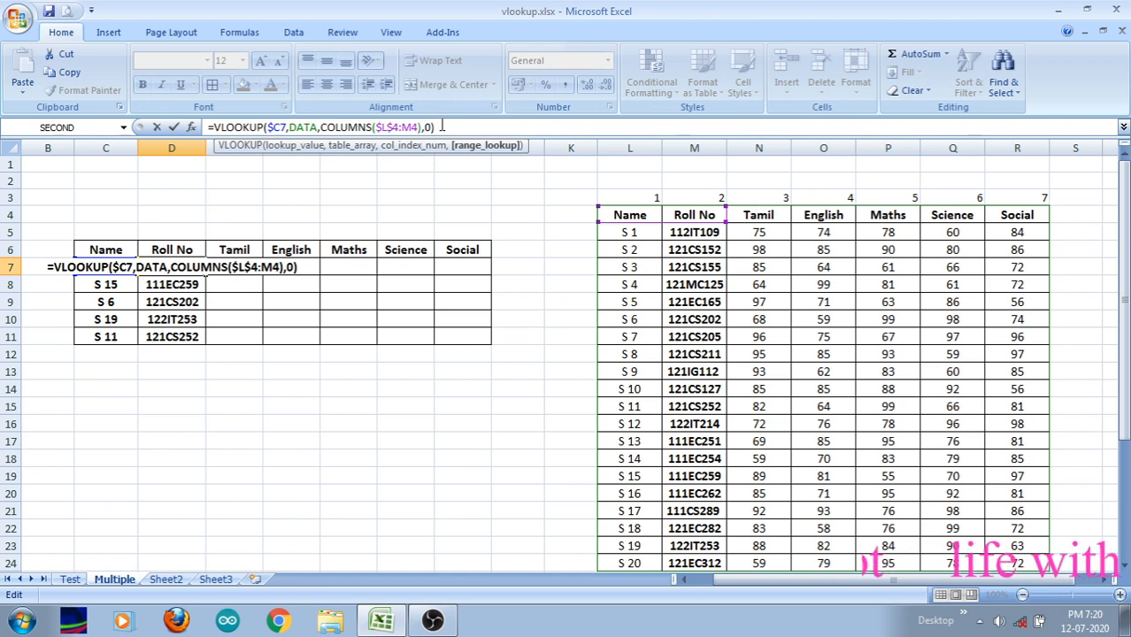
{"action": "type", "text": ")"}
{"action": "key", "text": "Return"}
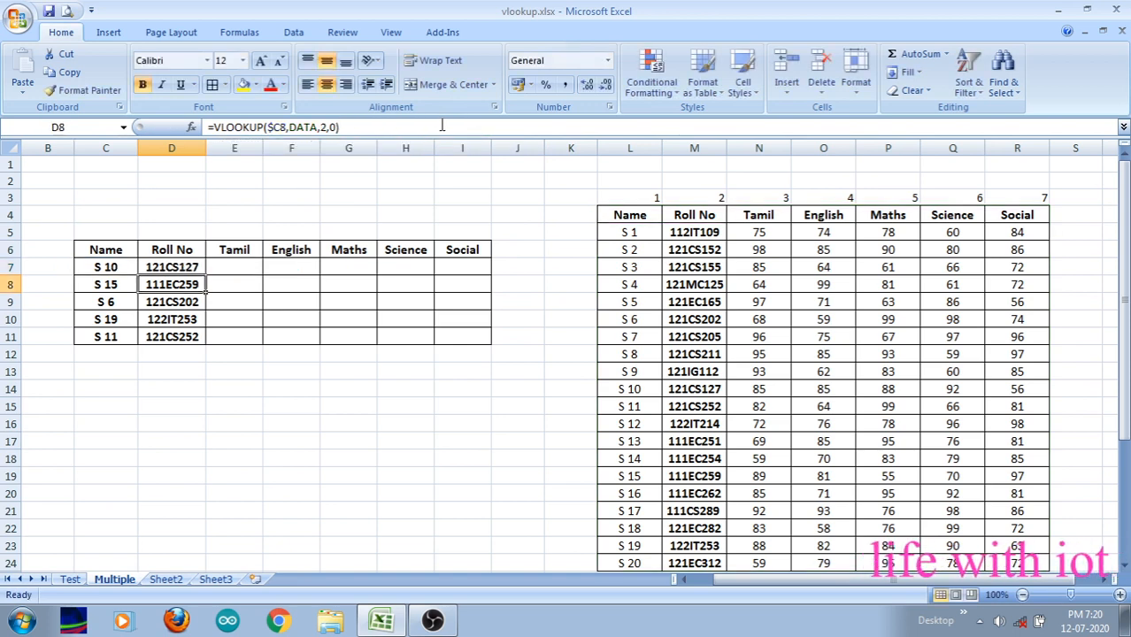
- Fill the D7 formula down the Roll No column to D11 and across the S 10 row to Social cell I7
{"action": "left_click", "coordinate": [185, 266]}
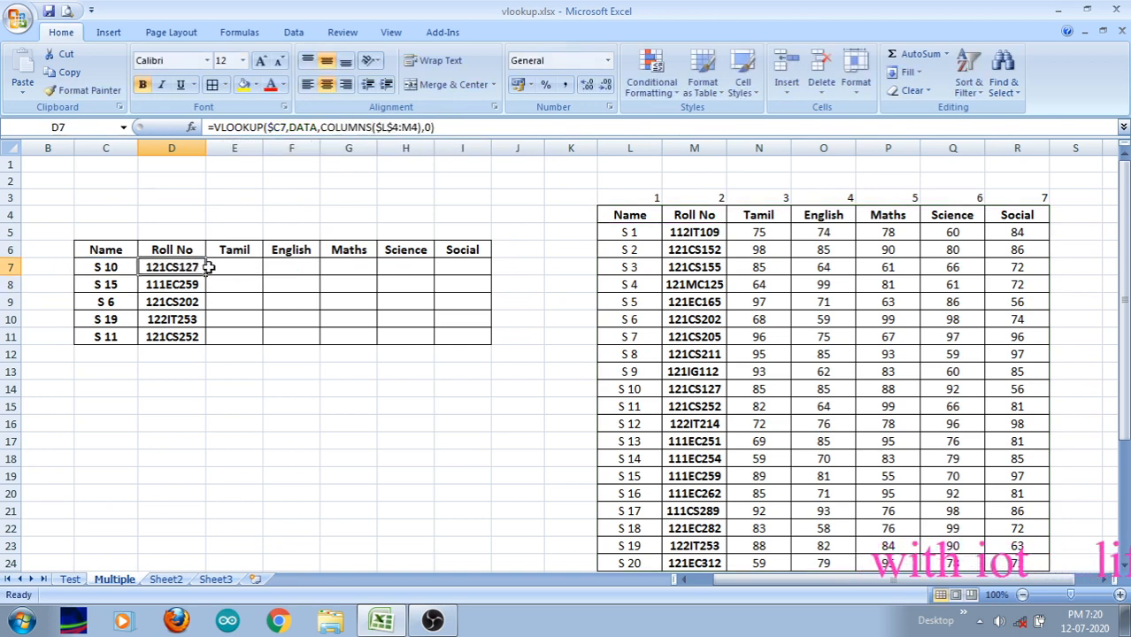
{"action": "double_click", "coordinate": [205, 275]}
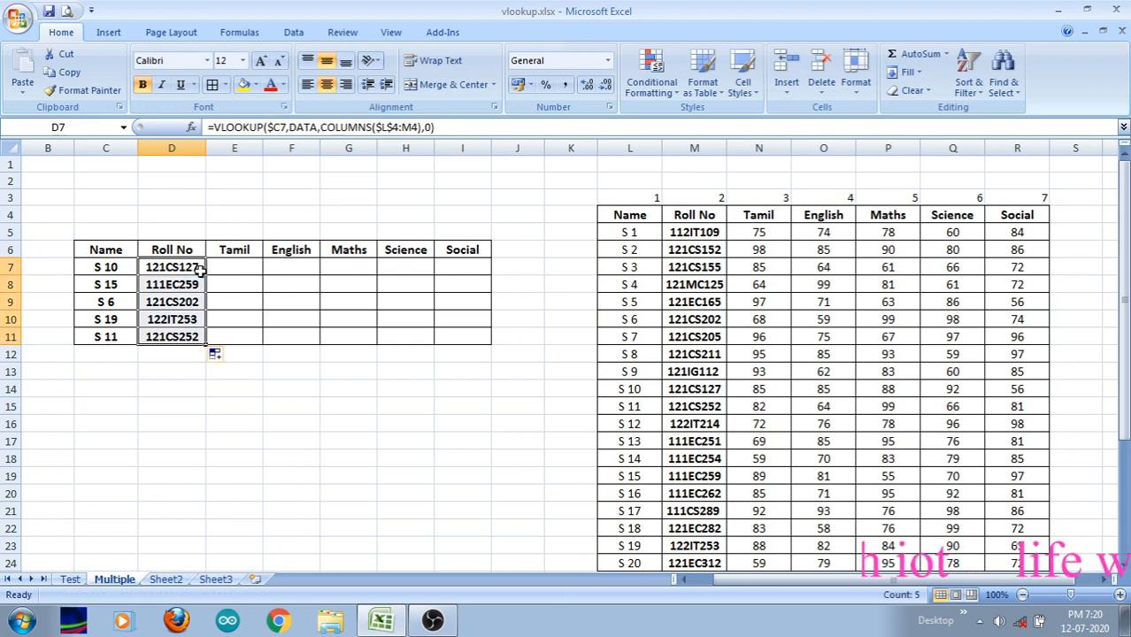
{"action": "left_click", "coordinate": [200, 268]}
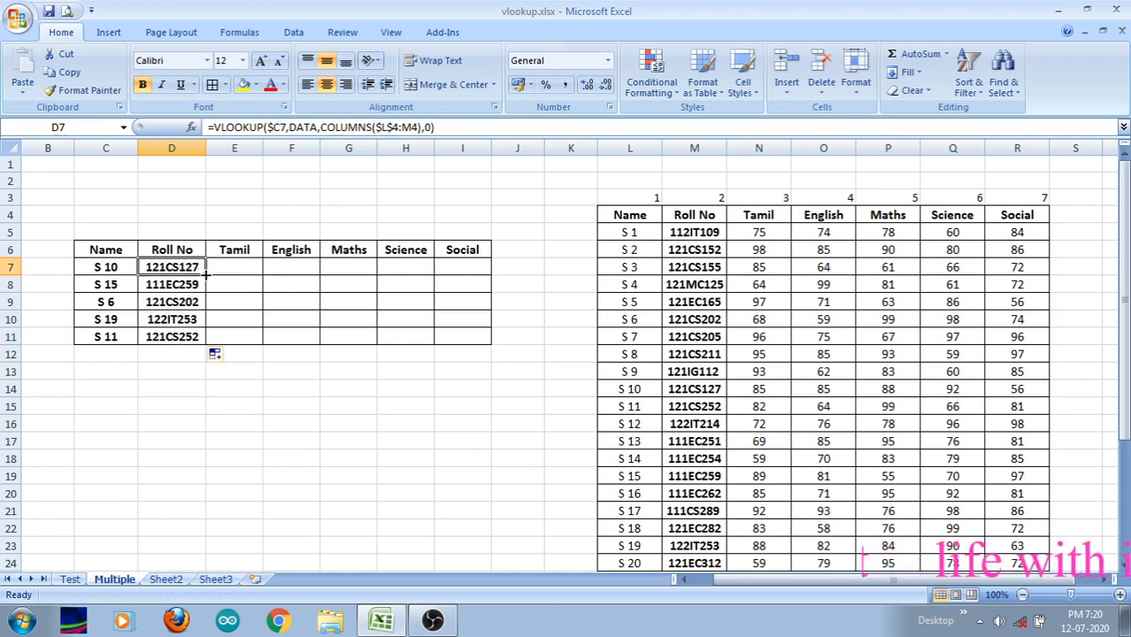
{"action": "left_click_drag", "start_coordinate": [205, 275], "coordinate": [470, 279]}
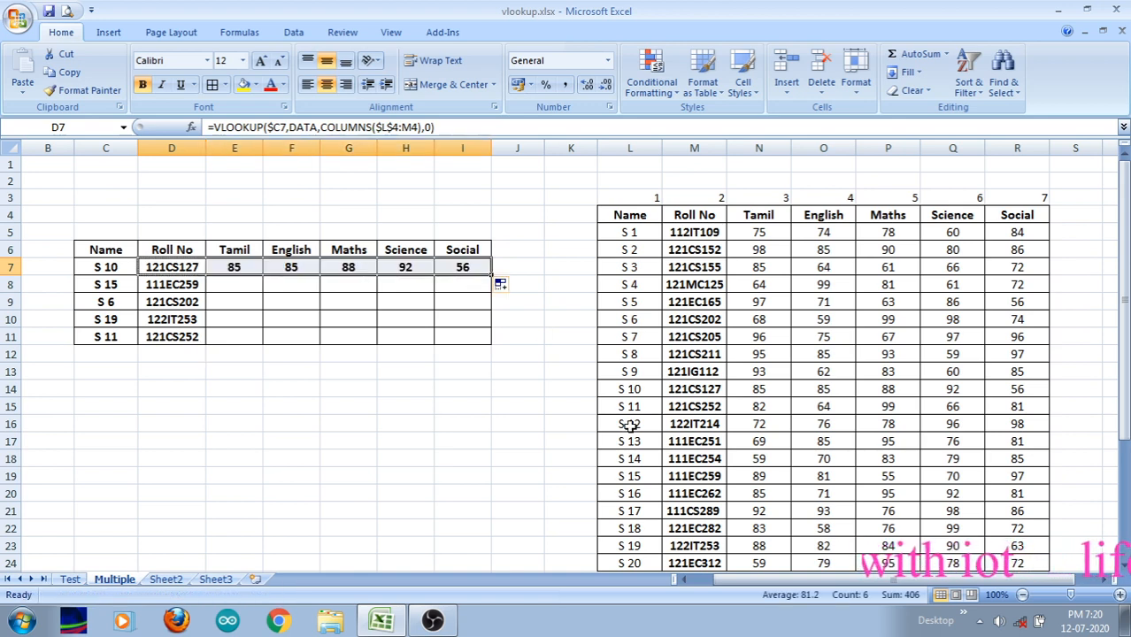
- Check the S 10 marks against the source table and fill the E7:I7 formulas down to the S 11 row
{"action": "left_click", "coordinate": [764, 392]}
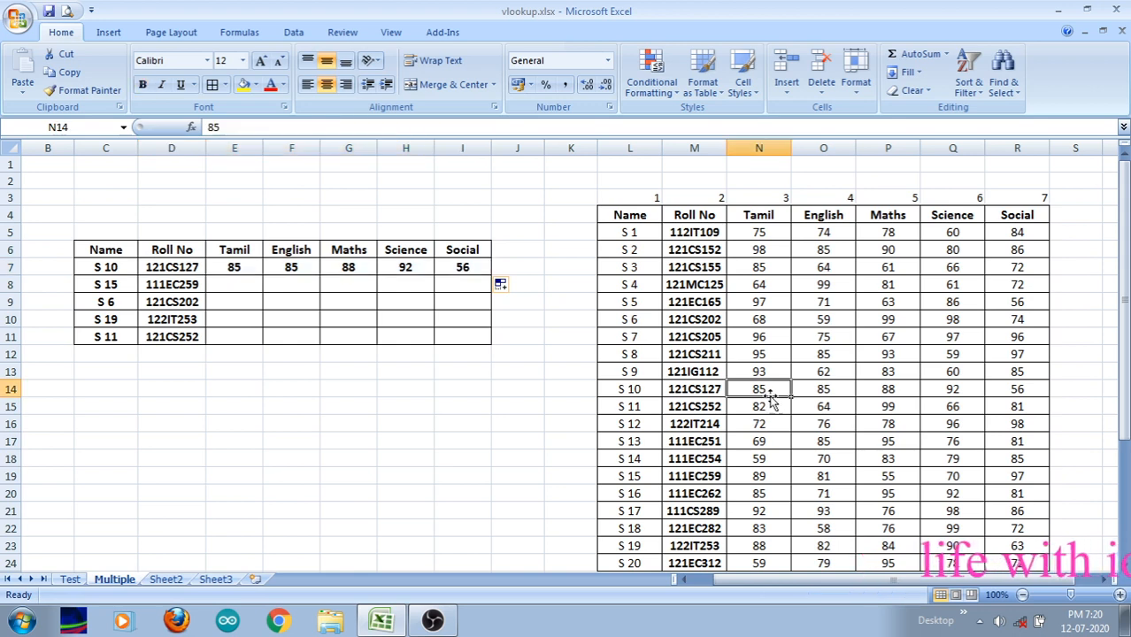
{"action": "left_click", "coordinate": [815, 388]}
{"action": "left_click", "coordinate": [882, 388]}
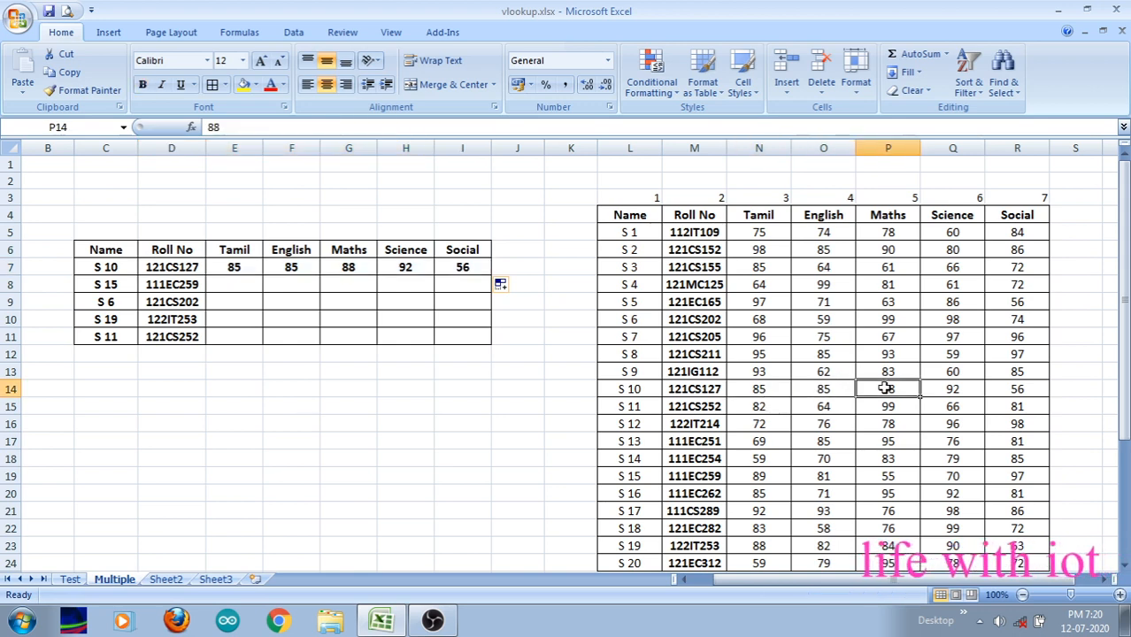
{"action": "left_click", "coordinate": [941, 394]}
{"action": "left_click", "coordinate": [1023, 387]}
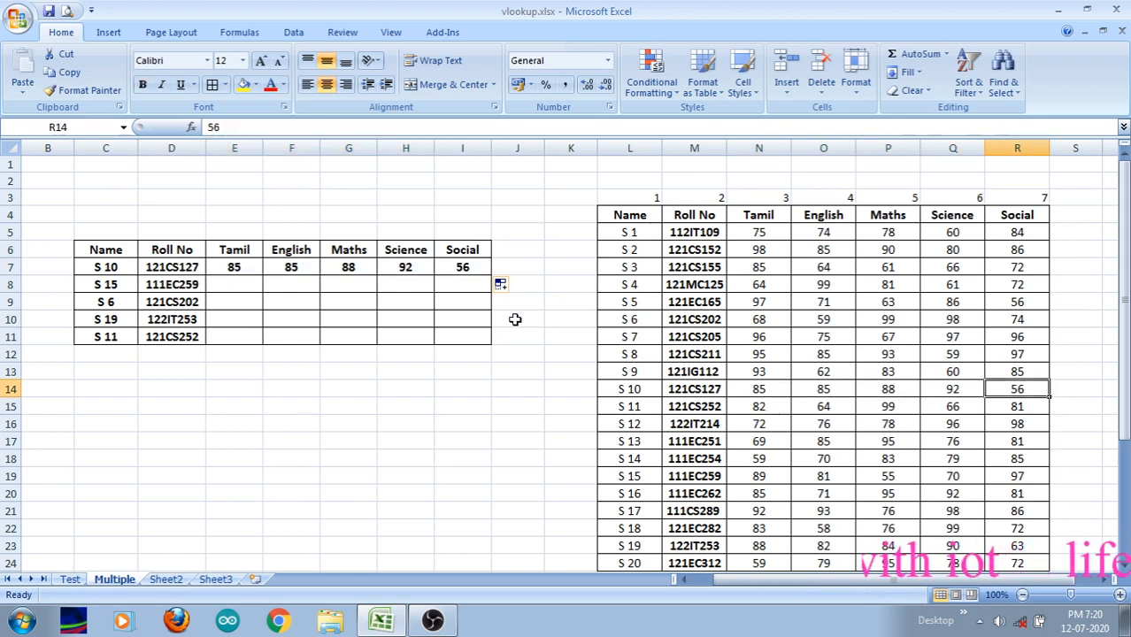
{"action": "left_click_drag", "start_coordinate": [226, 265], "coordinate": [493, 345]}
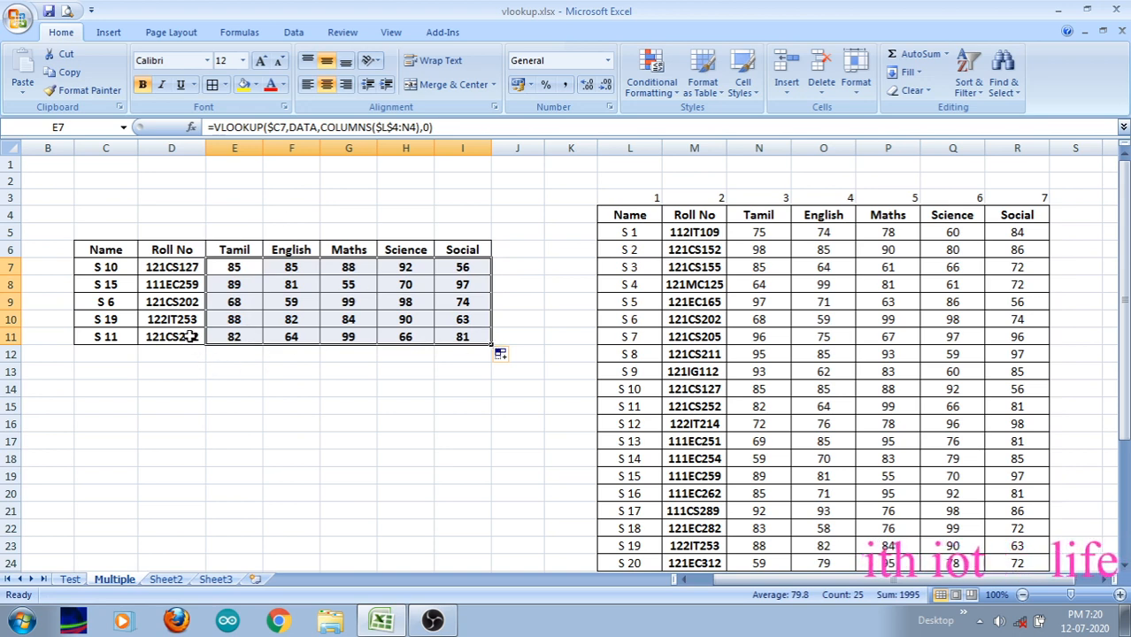
- Move the numbered source marks table L3:R24 from Multiple SHEET to Sheet5, starting at cell G5
{"action": "left_click", "coordinate": [167, 306]}
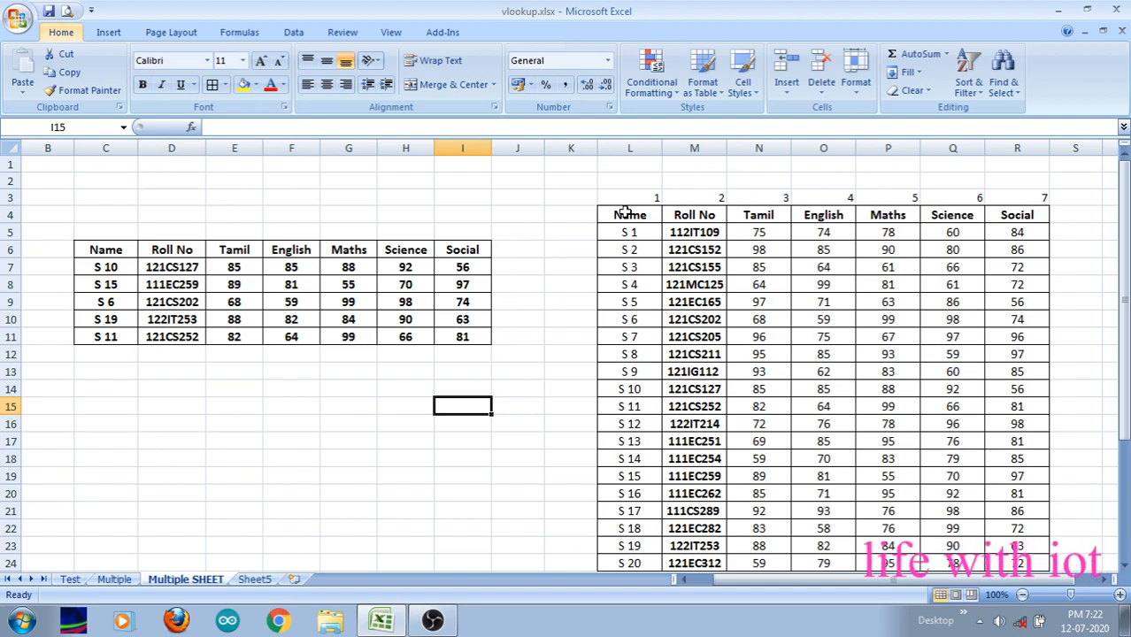
{"action": "left_click_drag", "start_coordinate": [633, 192], "coordinate": [1038, 492]}
{"action": "key", "text": "ctrl+c"}
{"action": "scroll", "coordinate": [1033, 481], "scroll_direction": "up", "scroll_amount": 2}
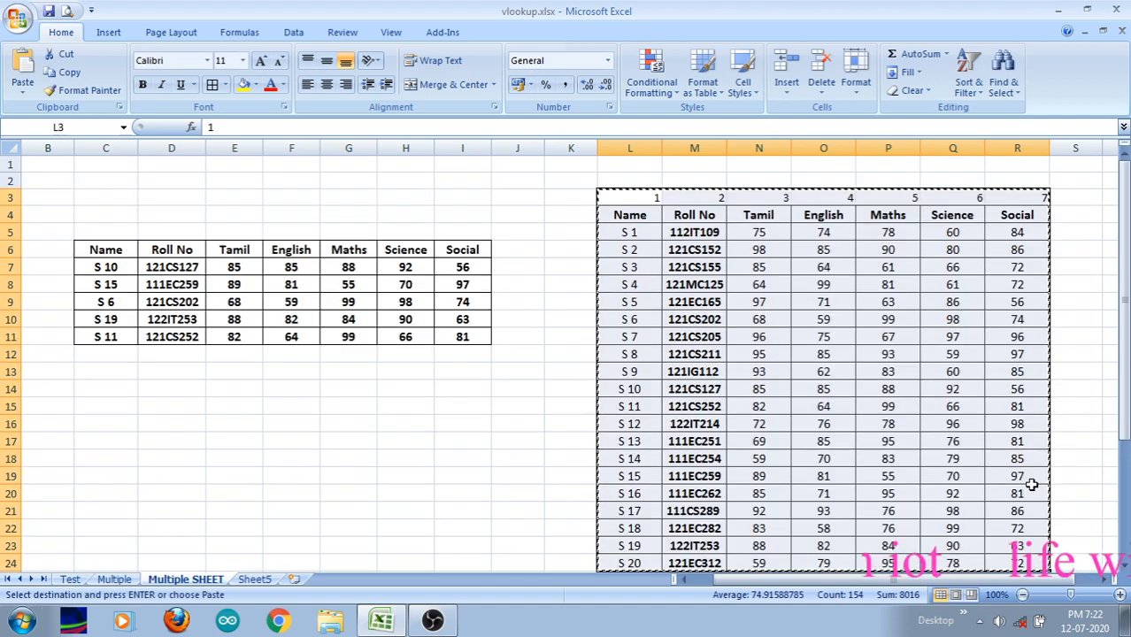
{"action": "left_click", "coordinate": [256, 580]}
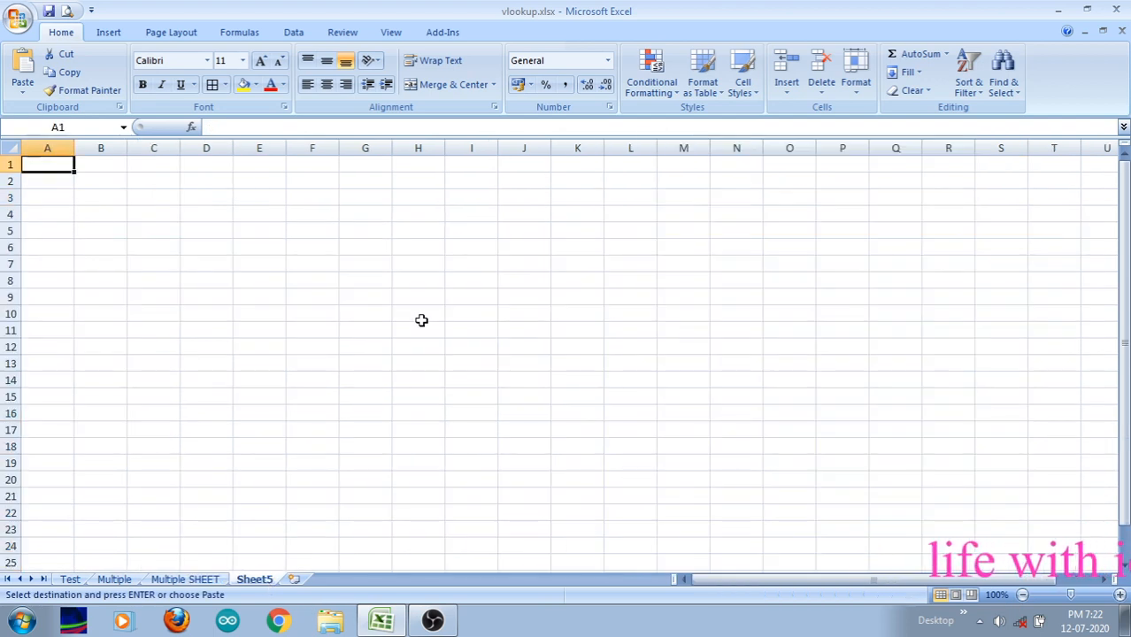
{"action": "left_click", "coordinate": [358, 229]}
{"action": "key", "text": "Return"}
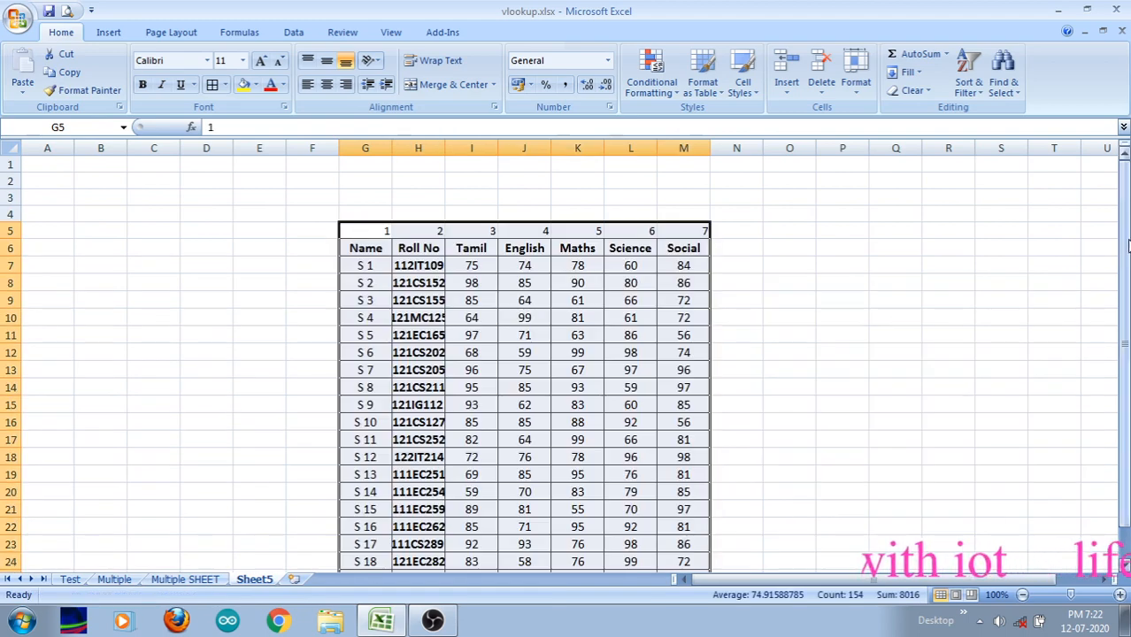
- Auto-fit columns G:M on Sheet5 and widen them all to one equal width
{"action": "left_click_drag", "start_coordinate": [1126, 255], "coordinate": [1126, 153]}
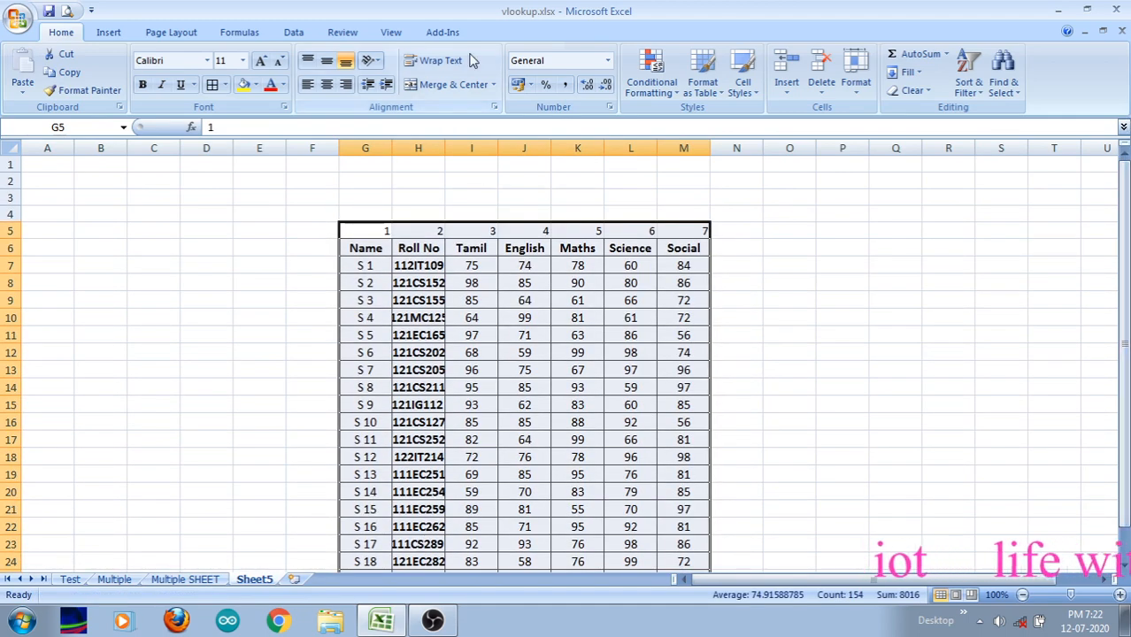
{"action": "left_click", "coordinate": [364, 147]}
{"action": "left_click_drag", "start_coordinate": [364, 147], "coordinate": [652, 143]}
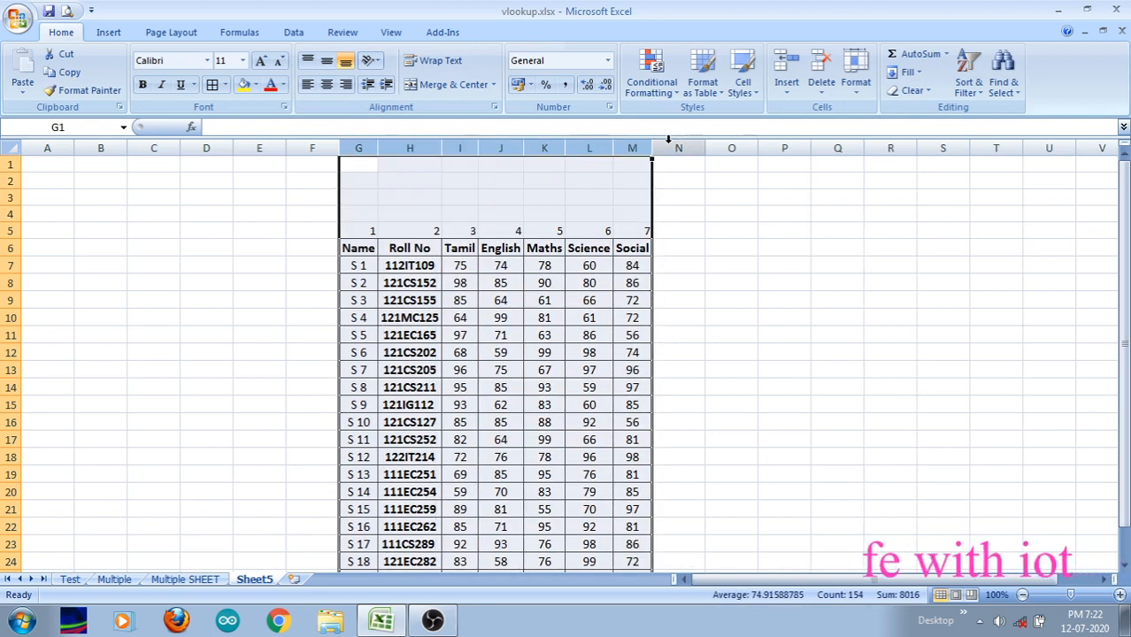
{"action": "left_click_drag", "start_coordinate": [442, 144], "coordinate": [449, 145]}
{"action": "left_click_drag", "start_coordinate": [1126, 225], "coordinate": [1128, 283]}
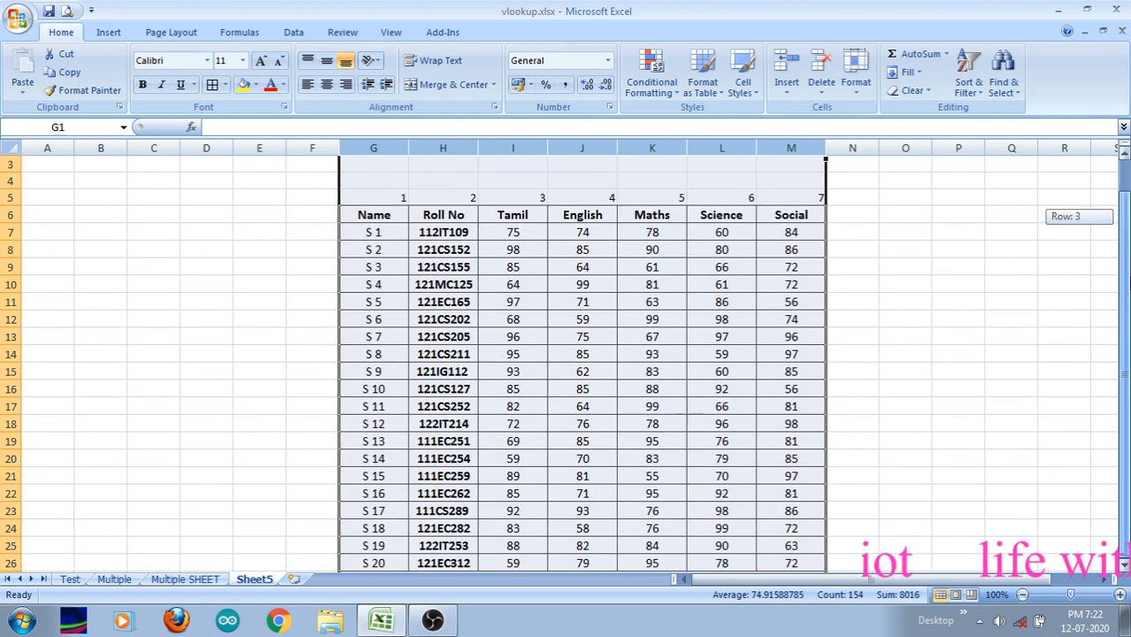
- Open the D7 formula on Multiple SHEET and examine its DATA table array argument
{"action": "left_click", "coordinate": [204, 582]}
{"action": "left_click", "coordinate": [447, 402]}
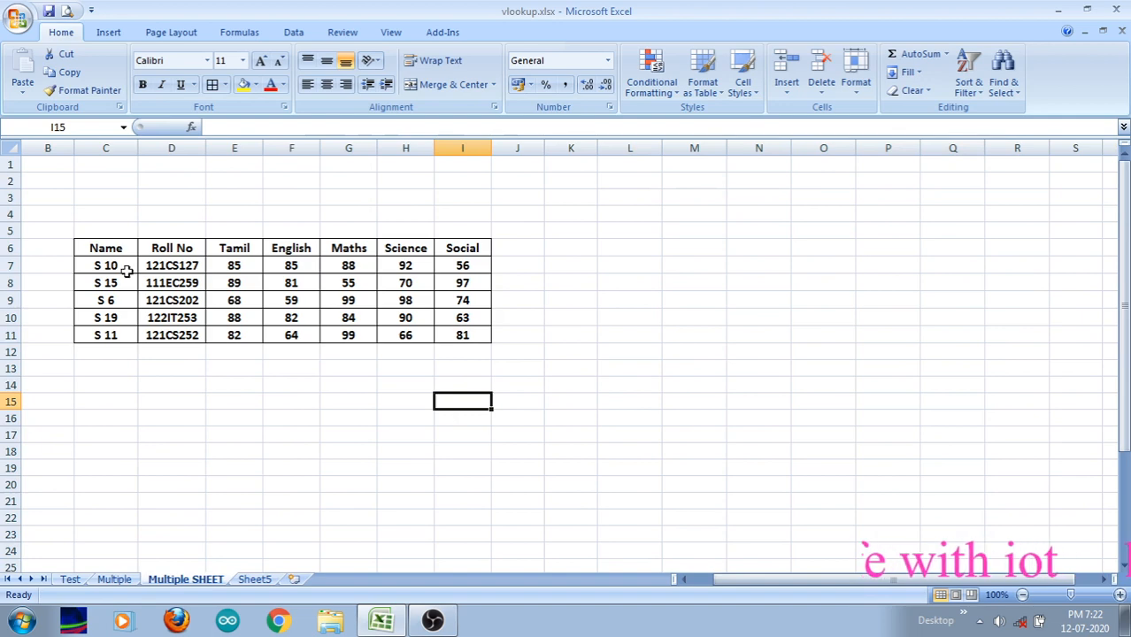
{"action": "left_click", "coordinate": [158, 264]}
{"action": "double_click", "coordinate": [158, 264]}
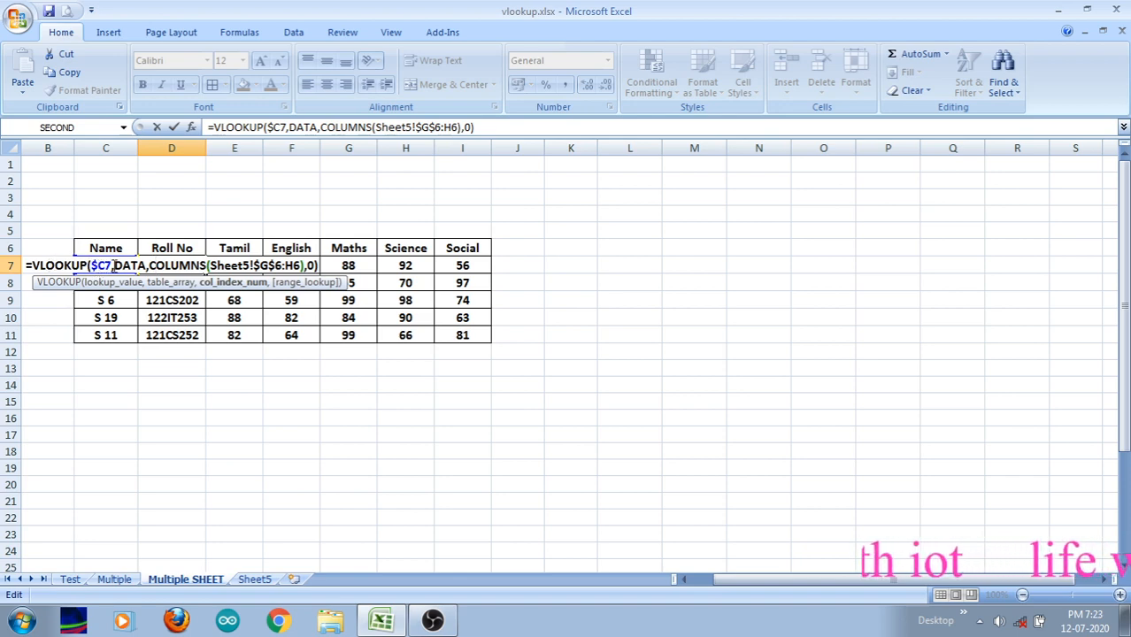
{"action": "left_click", "coordinate": [147, 265]}
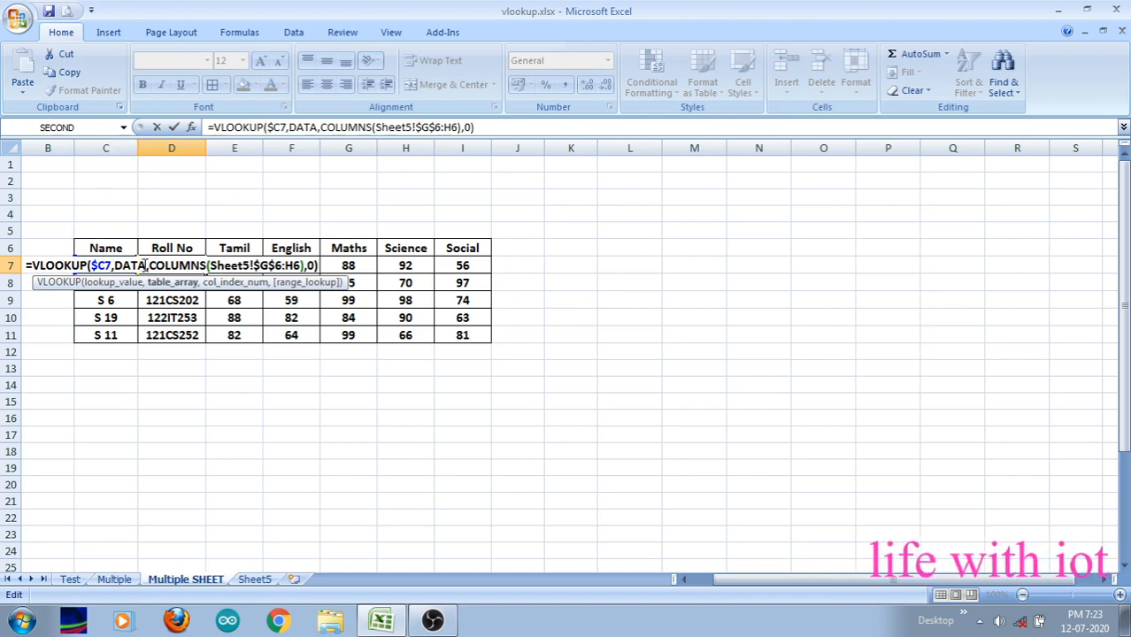
- Name the Sheet5 marks table G6:M26, including its header row, as data1
{"action": "left_click", "coordinate": [261, 582]}
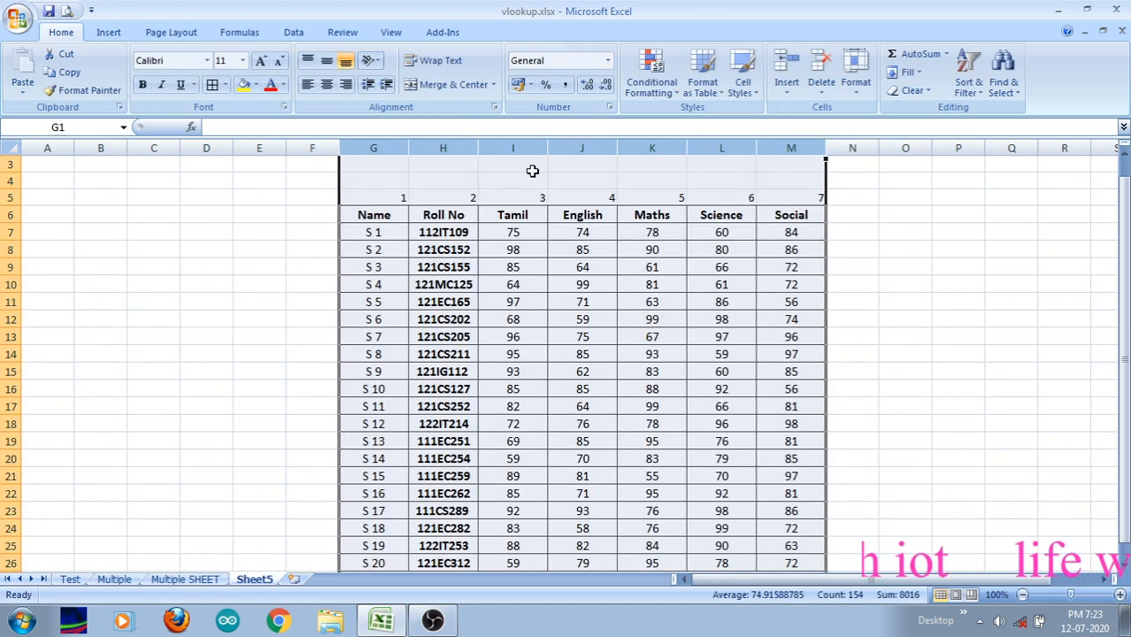
{"action": "left_click", "coordinate": [377, 211]}
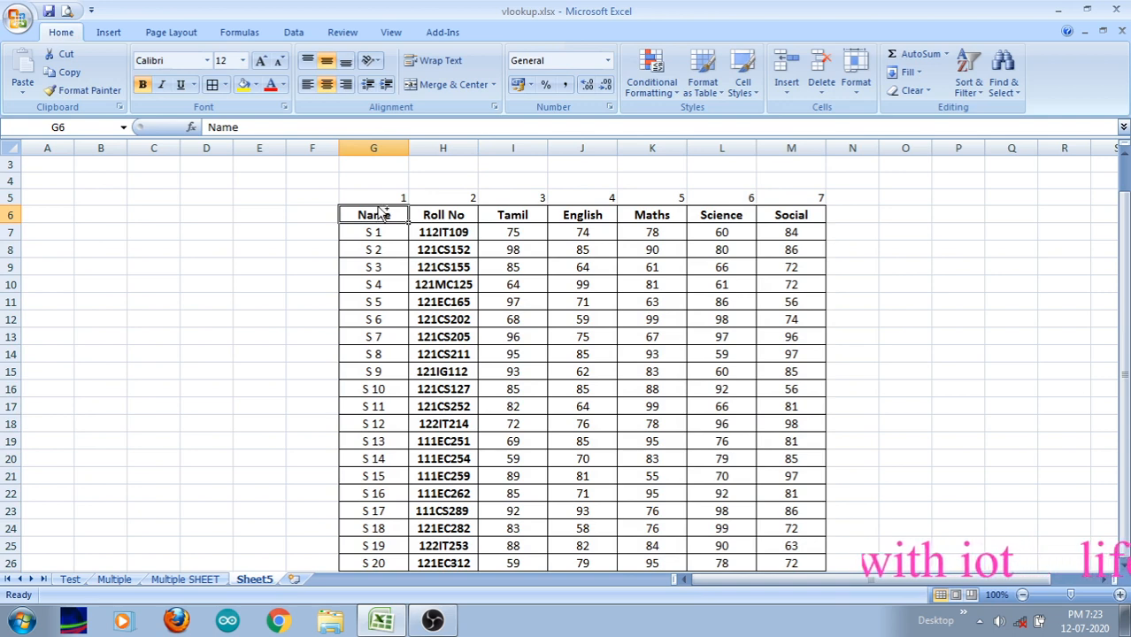
{"action": "key", "text": "ctrl+shift+Right"}
{"action": "key", "text": "ctrl+shift+Down"}
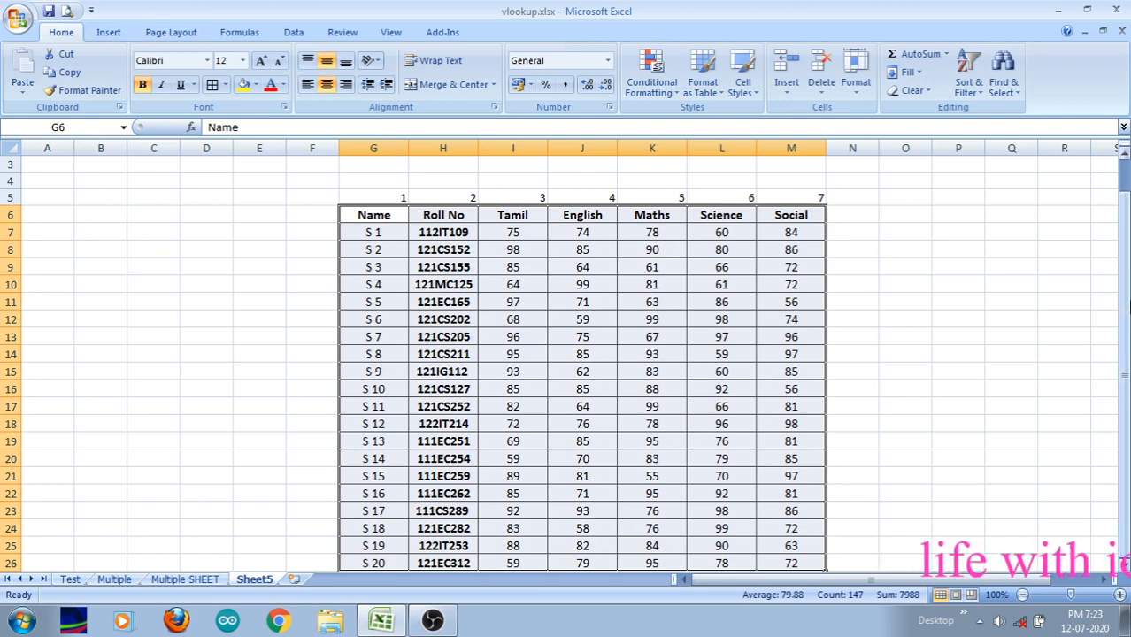
{"action": "left_click", "coordinate": [1125, 368]}
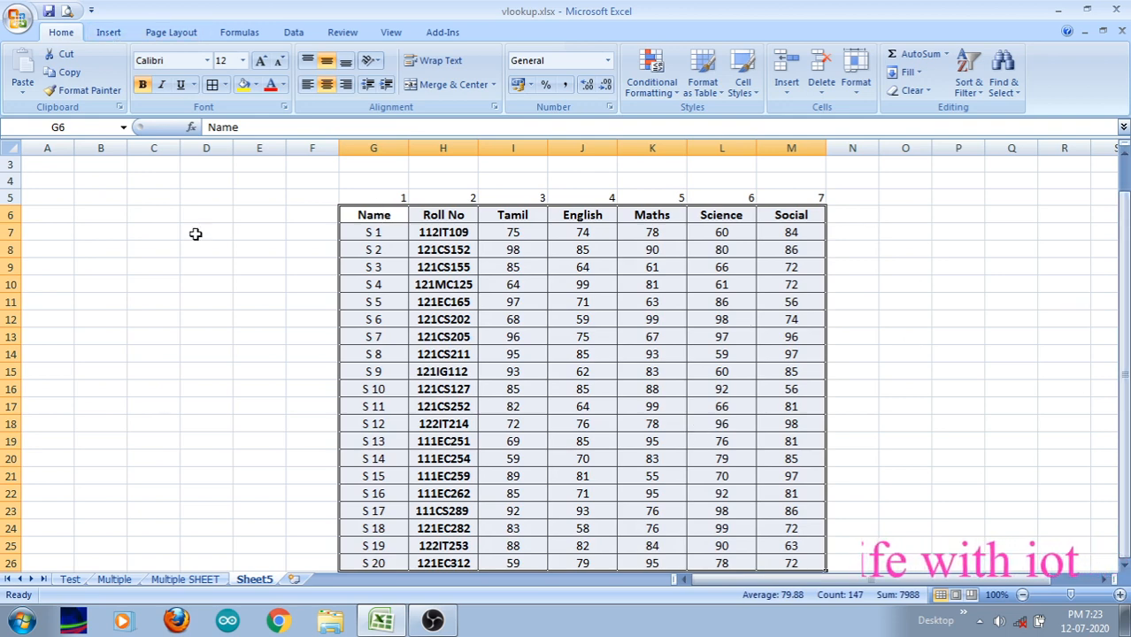
{"action": "left_click", "coordinate": [73, 125]}
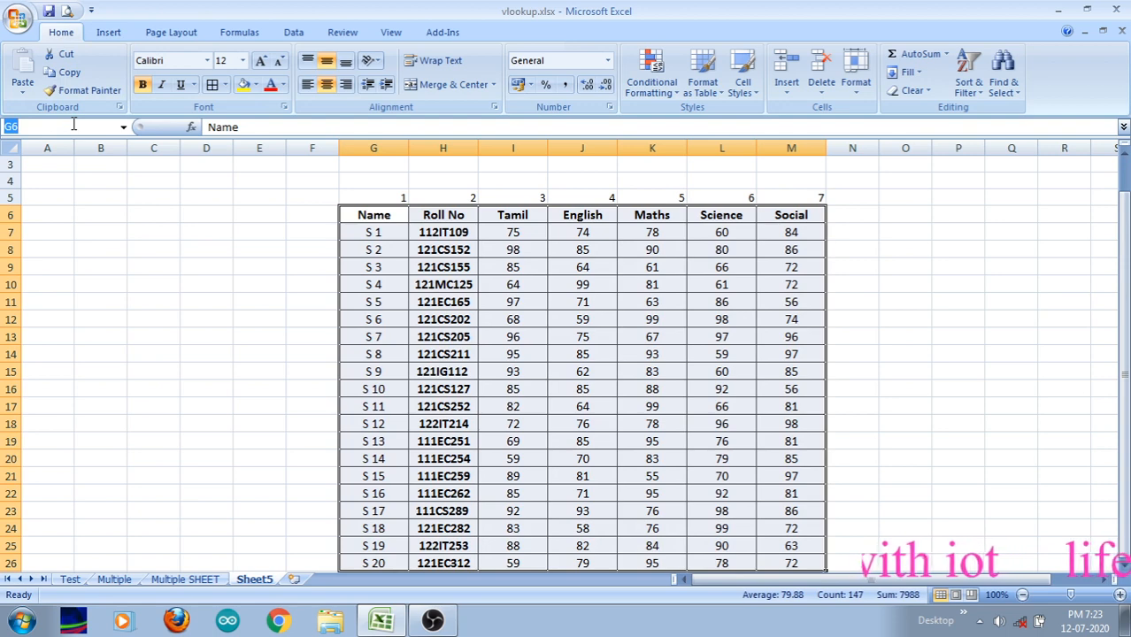
{"action": "type", "text": "data1"}
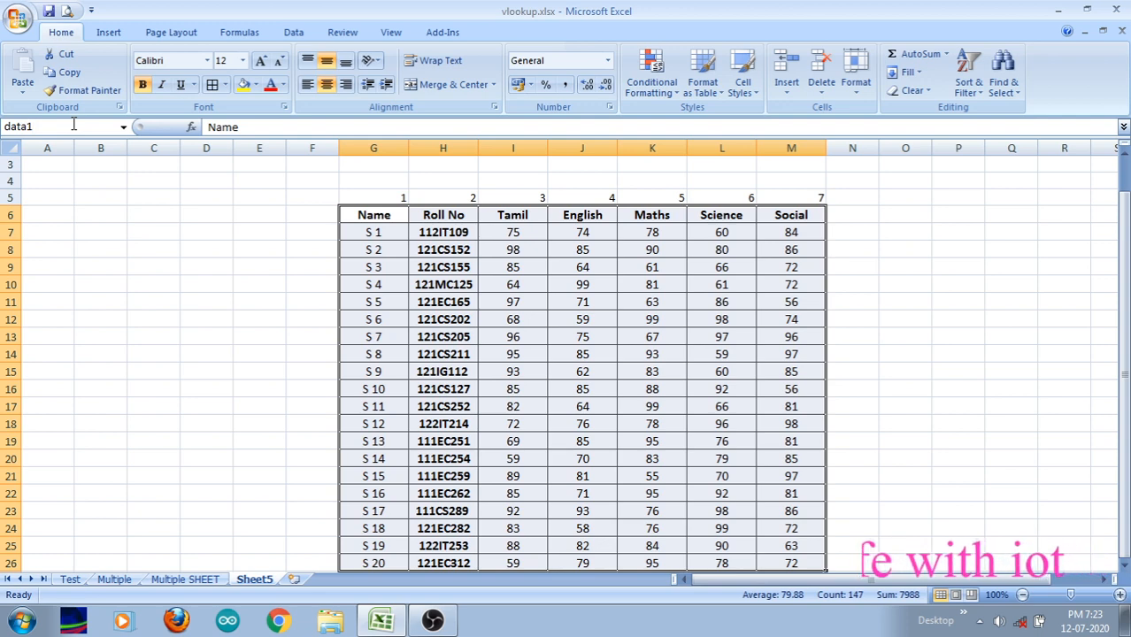
{"action": "key", "text": "Return"}
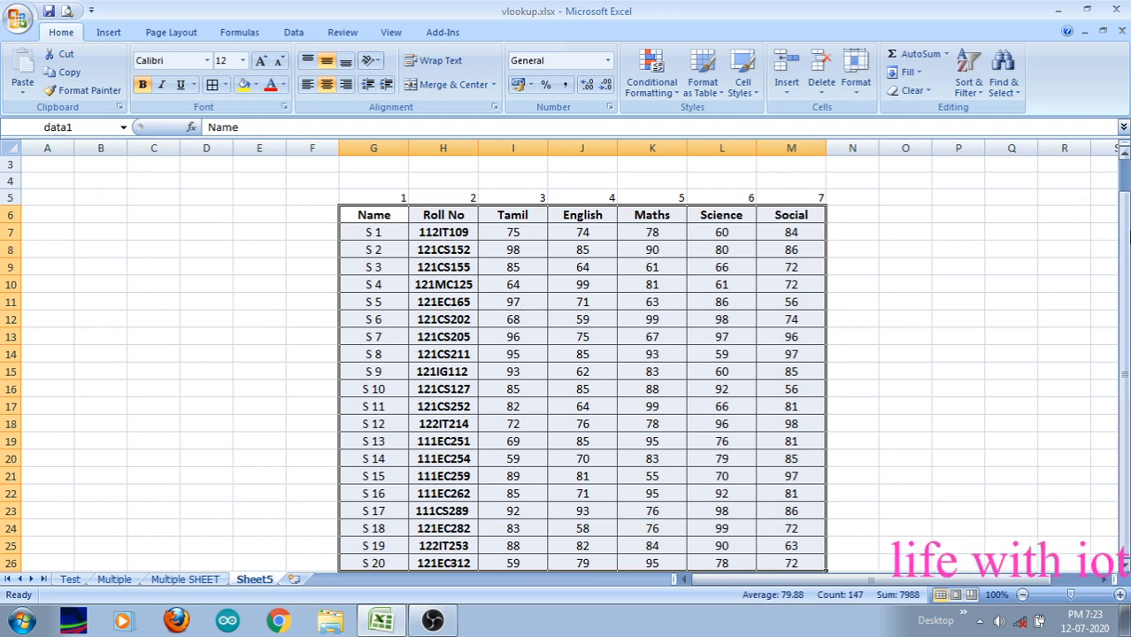
- Replace the DATA table array in the D7 VLOOKUP formula on Multiple SHEET with the named range data1
{"action": "left_click", "coordinate": [1124, 232]}
{"action": "left_click", "coordinate": [189, 581]}
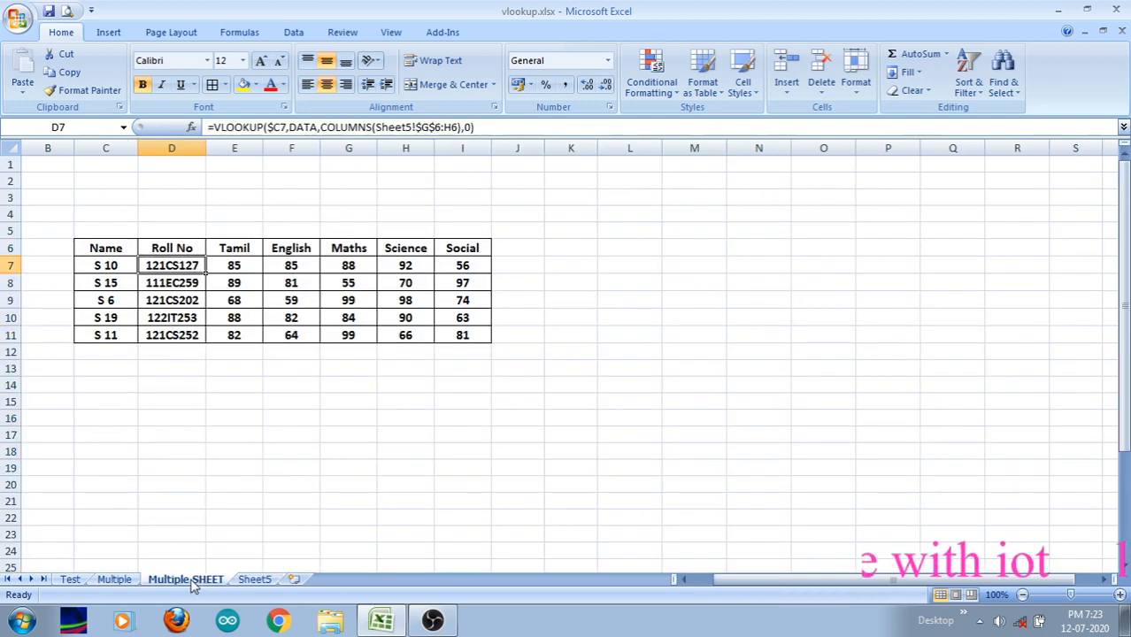
{"action": "double_click", "coordinate": [188, 264]}
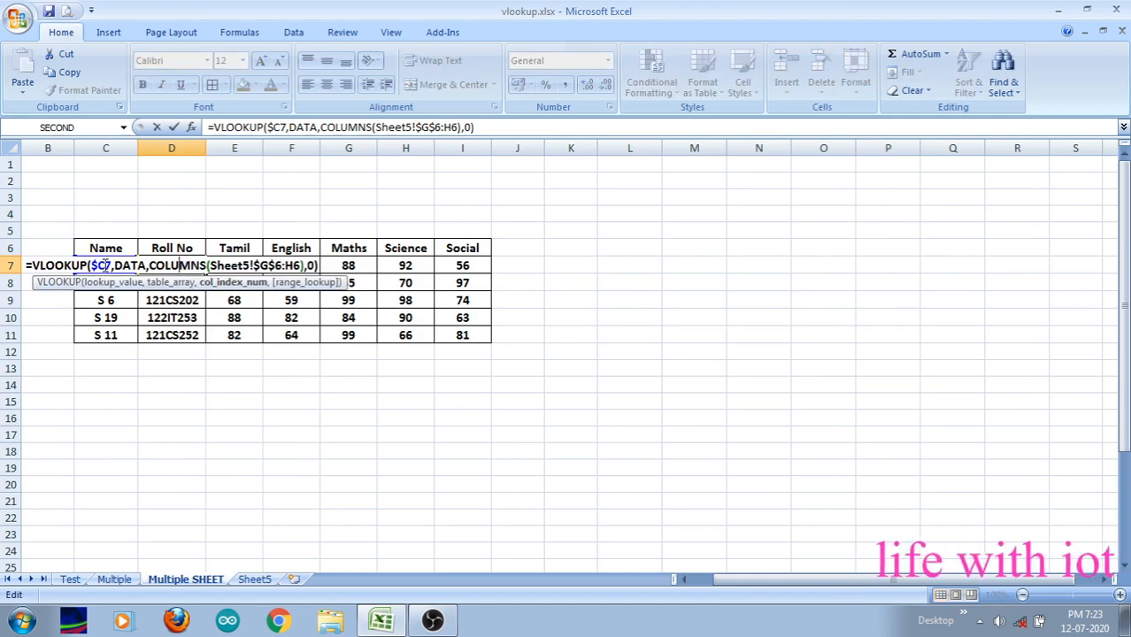
{"action": "left_click", "coordinate": [142, 264]}
{"action": "key", "text": "BackSpace"}
{"action": "key", "text": "BackSpace"}
{"action": "key", "text": "BackSpace"}
{"action": "key", "text": "BackSpace"}
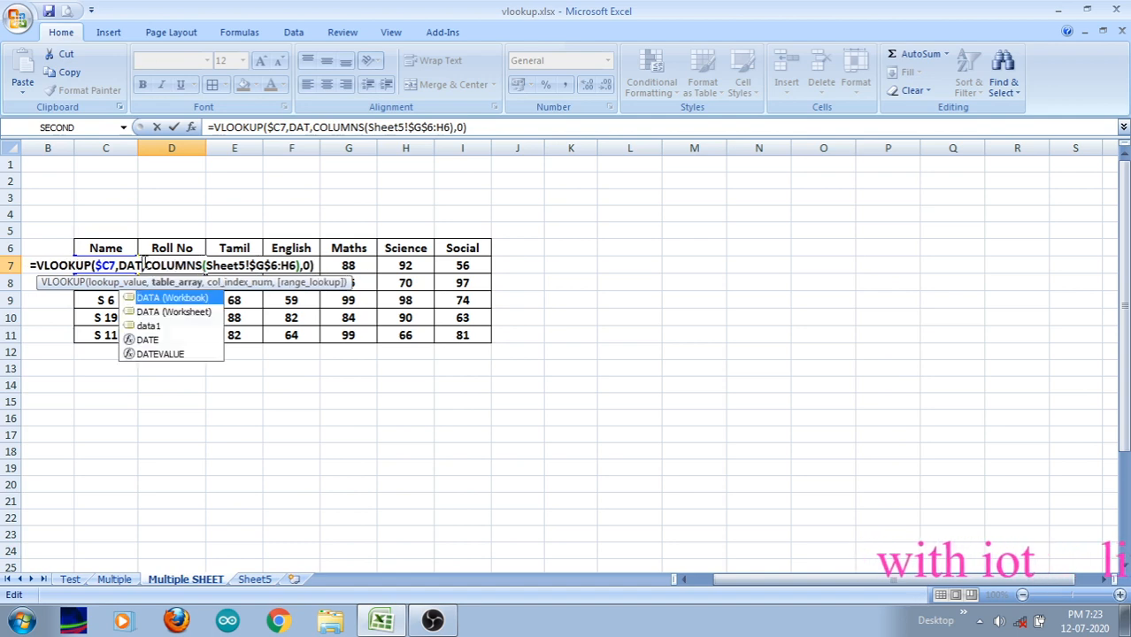
{"action": "type", "text": "data"}
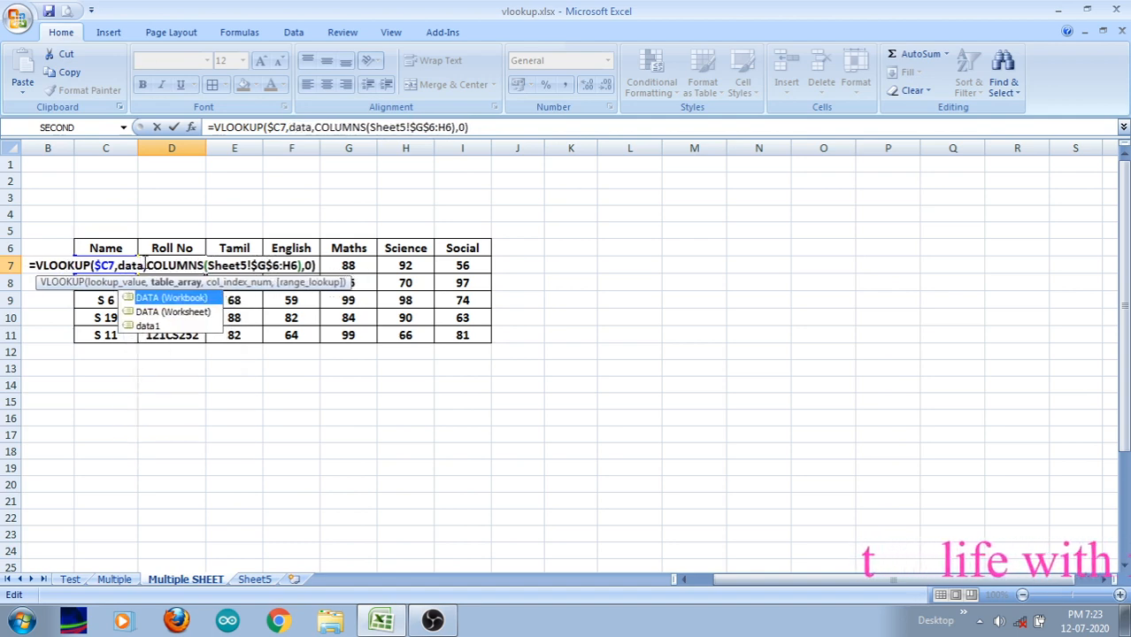
{"action": "left_click", "coordinate": [152, 328]}
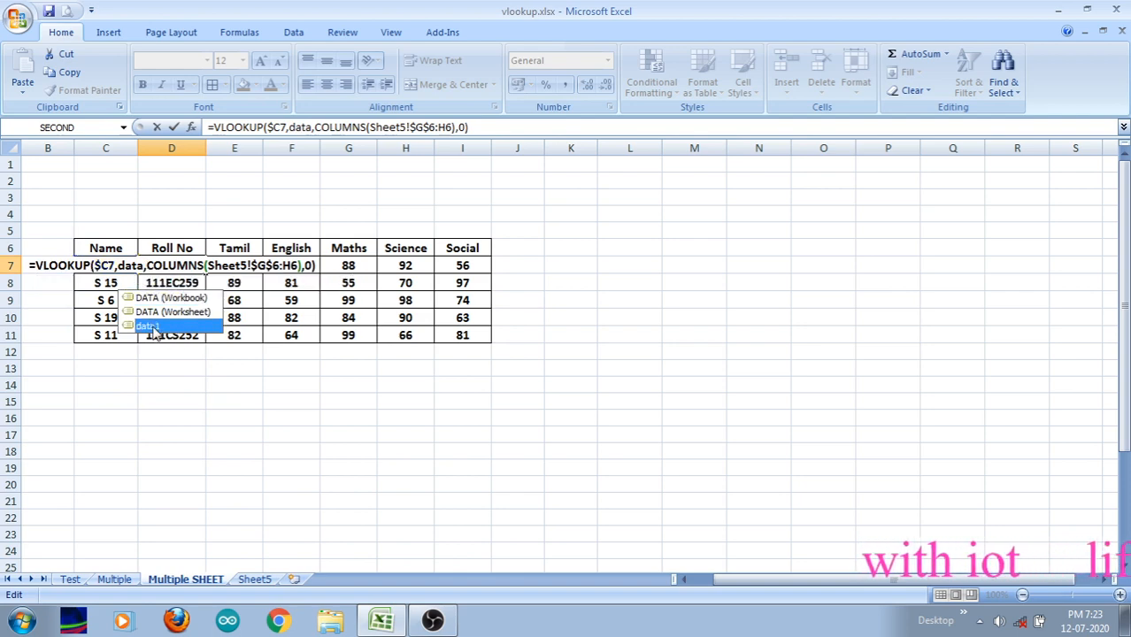
{"action": "double_click", "coordinate": [152, 328]}
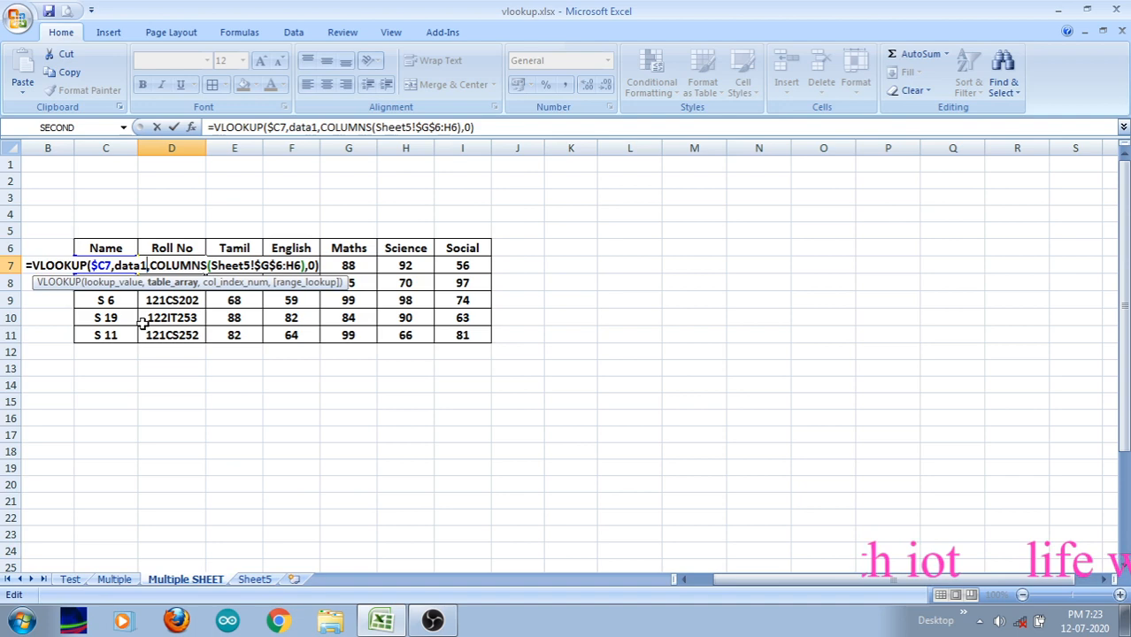
- Try to re-point the COLUMNS argument in the D7 formula to Sheet5 and abandon the formula edit
{"action": "left_click", "coordinate": [176, 264]}
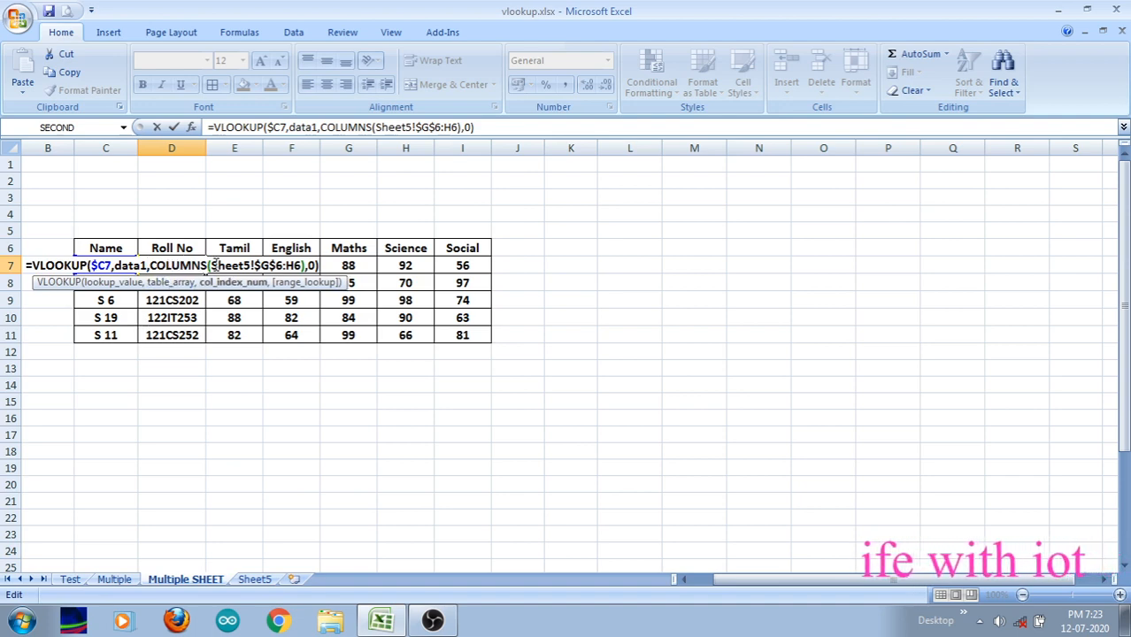
{"action": "left_click", "coordinate": [212, 265]}
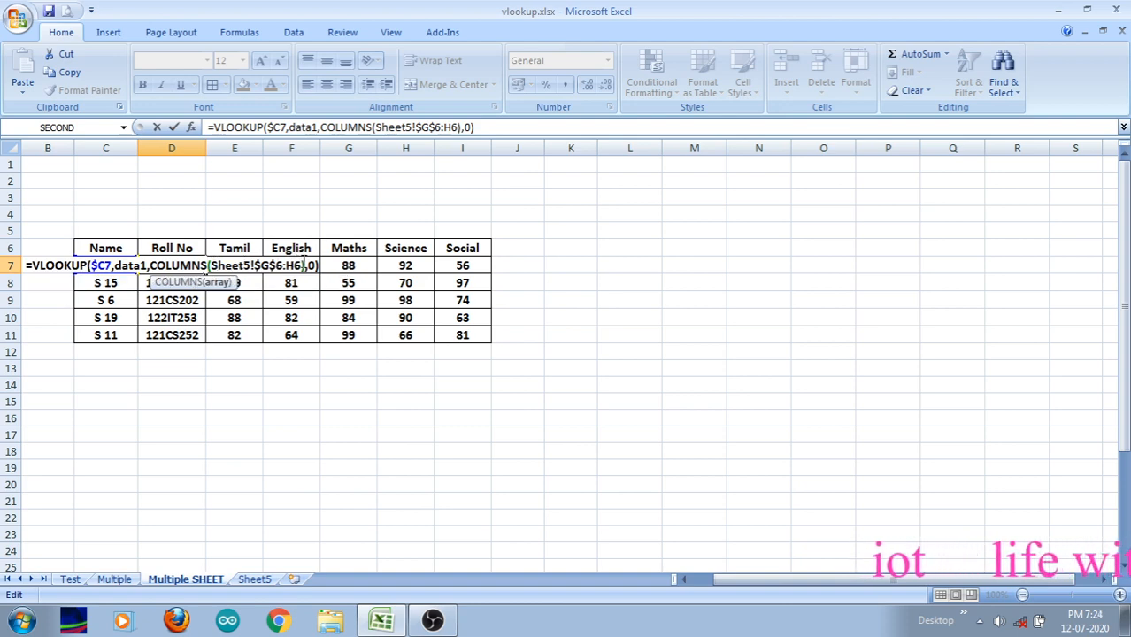
{"action": "left_click", "coordinate": [255, 578]}
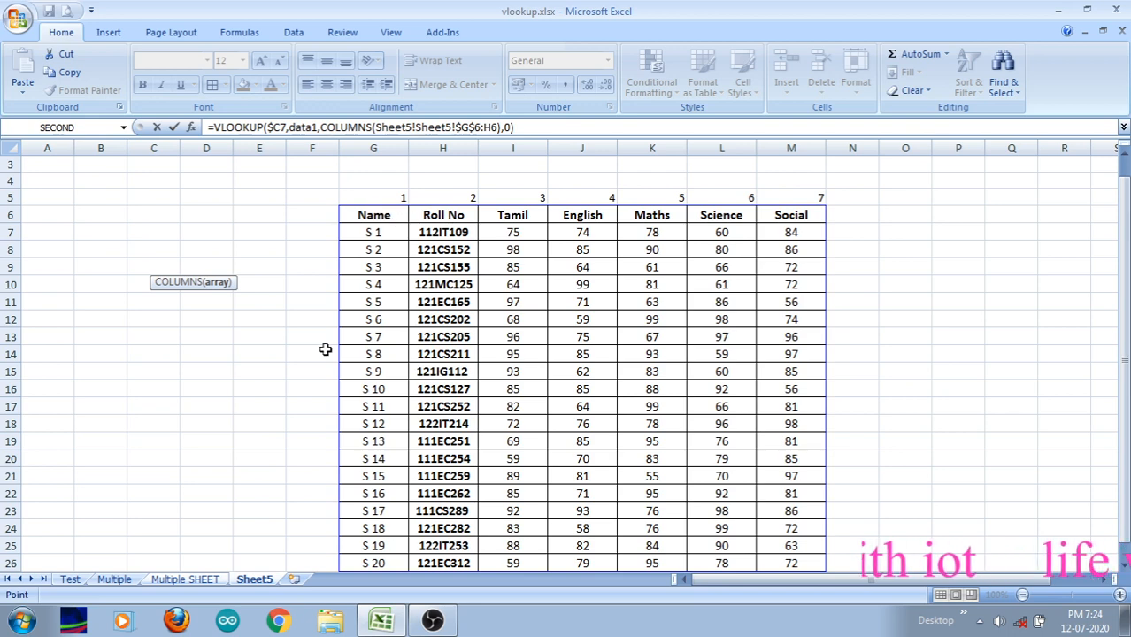
{"action": "left_click", "coordinate": [203, 579]}
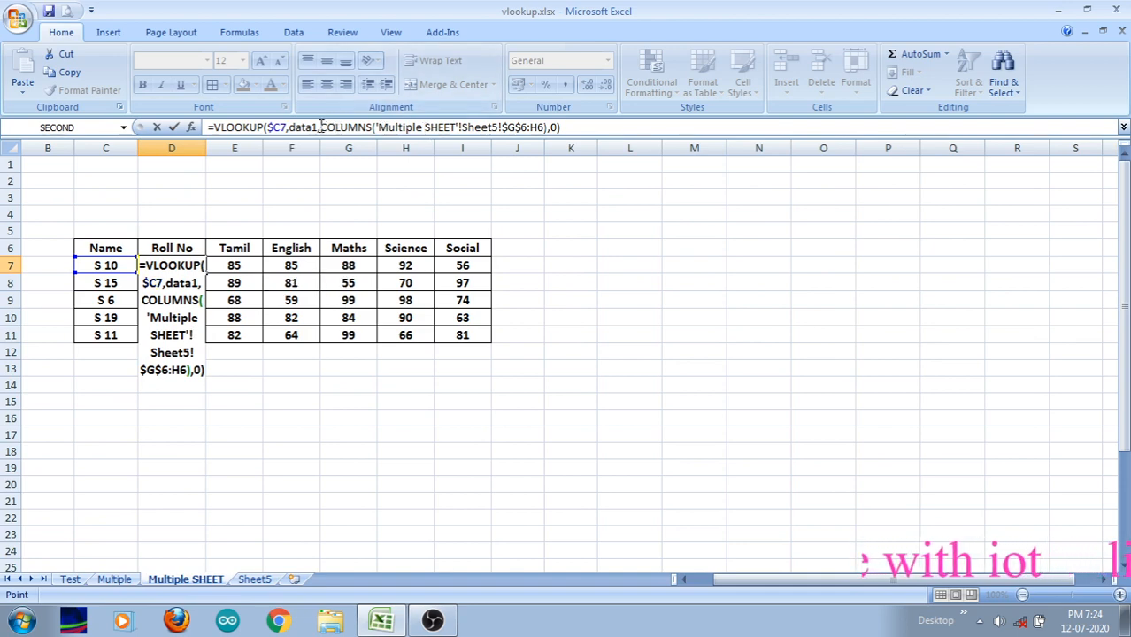
{"action": "left_click_drag", "start_coordinate": [321, 126], "coordinate": [372, 127]}
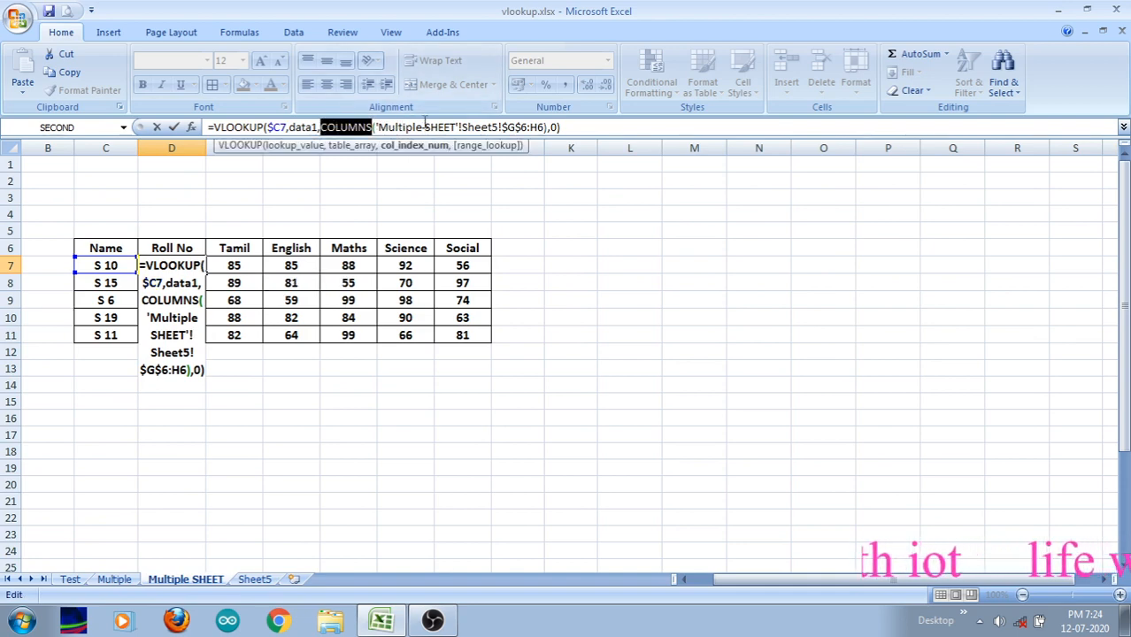
{"action": "left_click", "coordinate": [406, 128]}
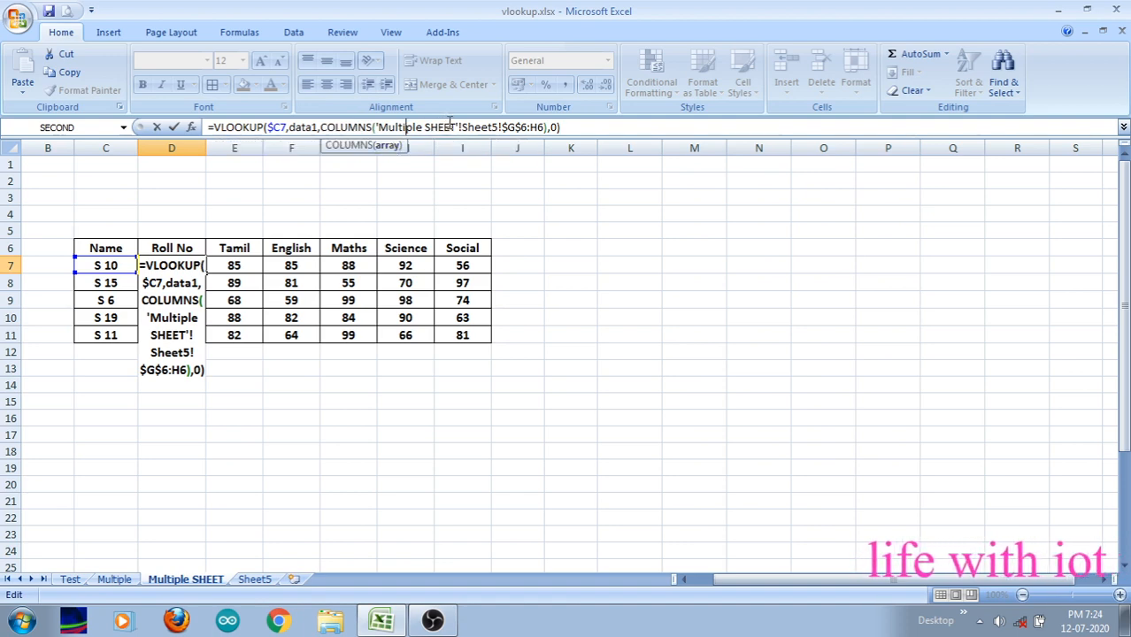
{"action": "left_click_drag", "start_coordinate": [461, 127], "coordinate": [544, 127]}
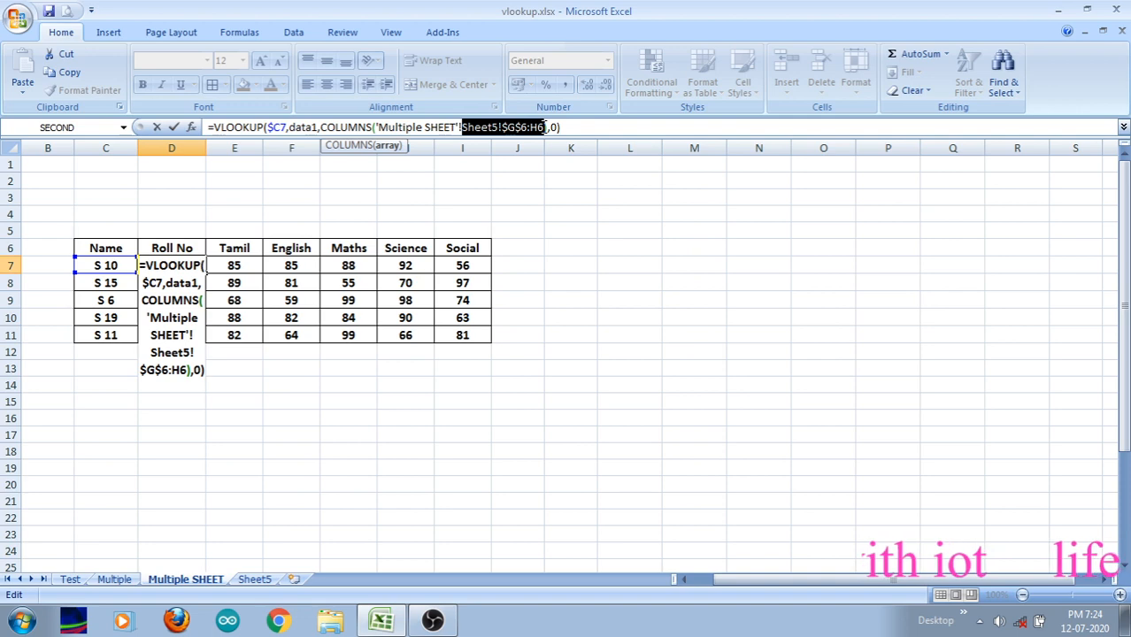
{"action": "left_click", "coordinate": [547, 127]}
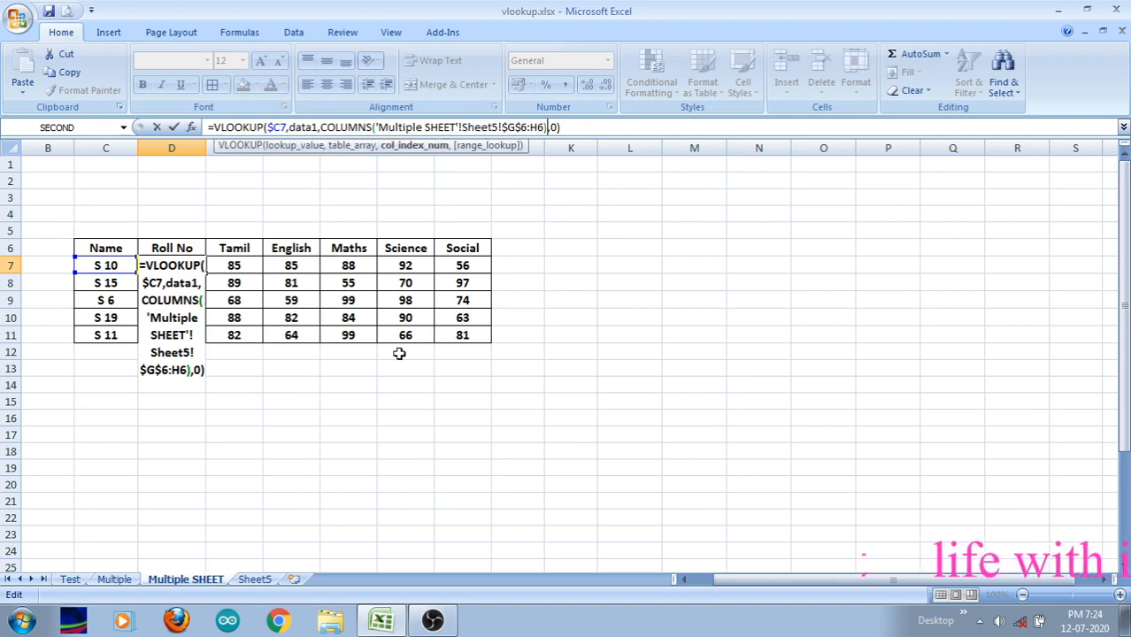
{"action": "key", "text": "Return"}
{"action": "key", "text": "Return"}
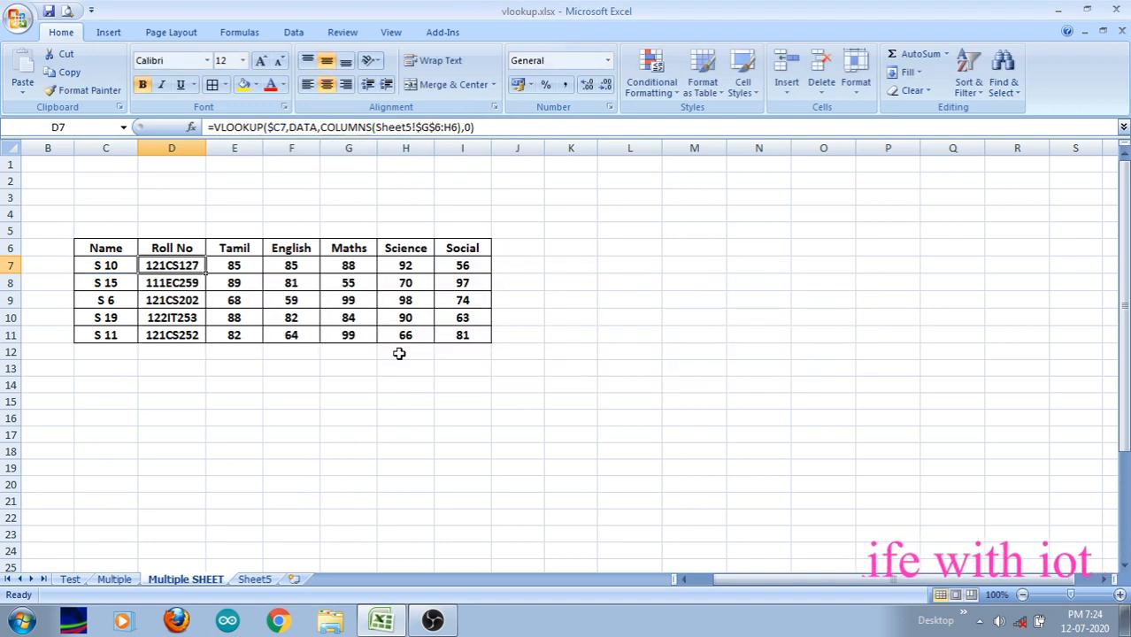
- Start a new VLOOKUP formula in D7 of Multiple SHEET with the column-locked reference $C7 as lookup value
{"action": "type", "text": "="}
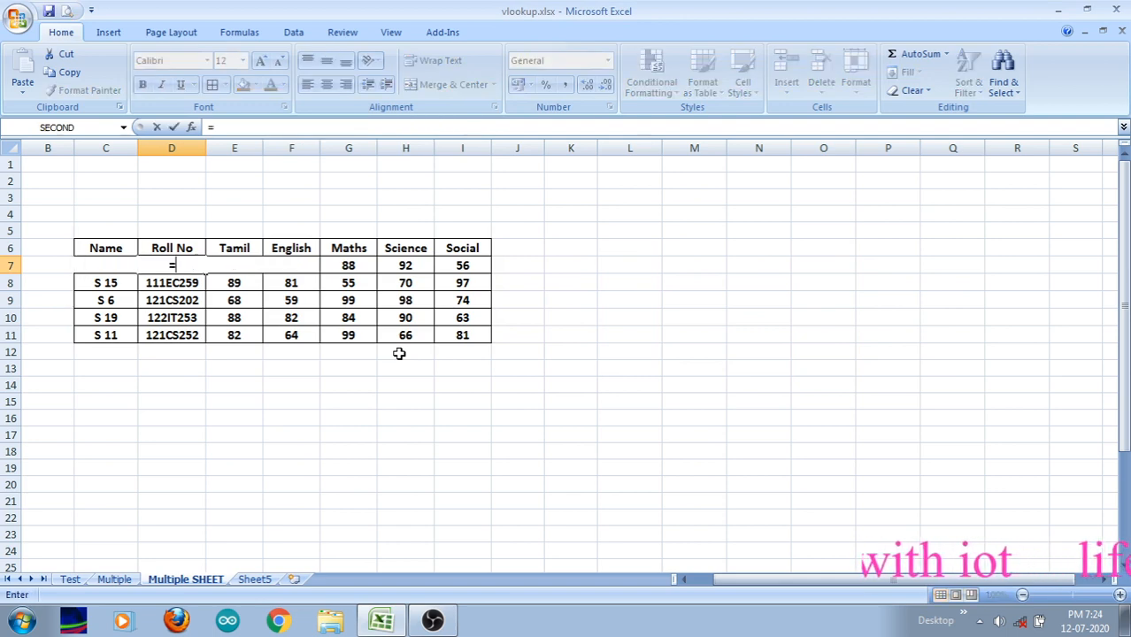
{"action": "type", "text": "vloo"}
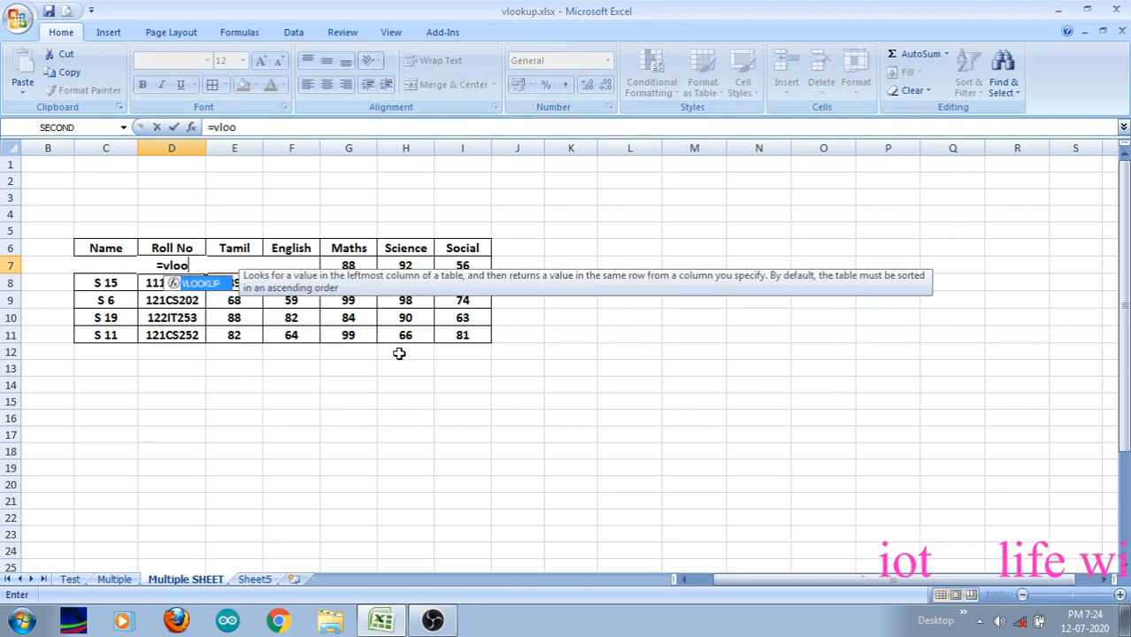
{"action": "type", "text": "kup"}
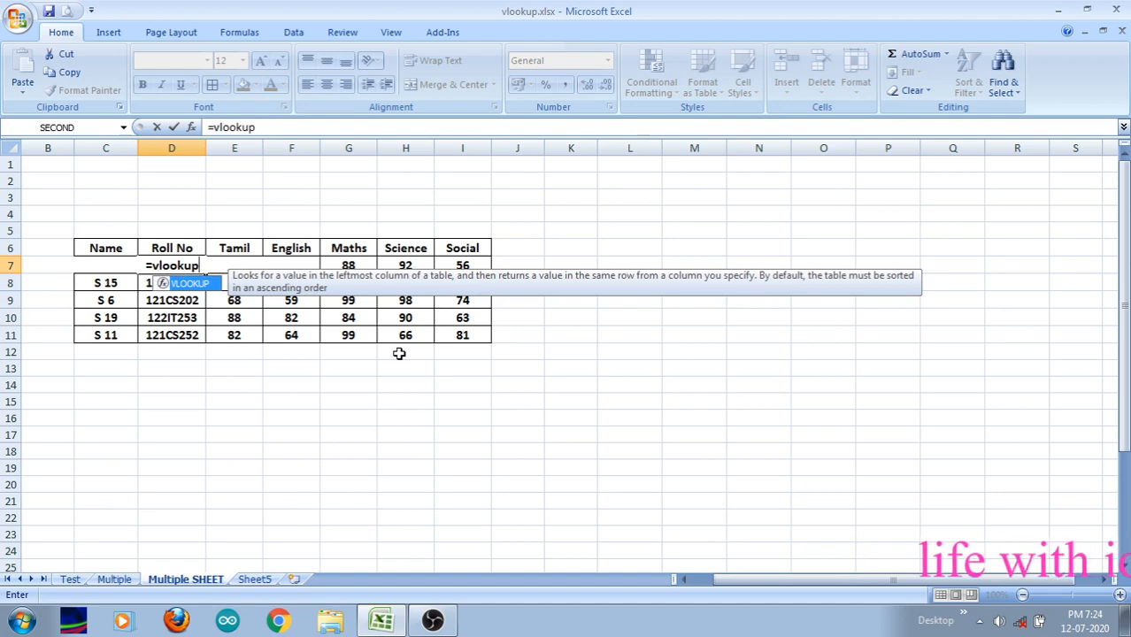
{"action": "type", "text": "("}
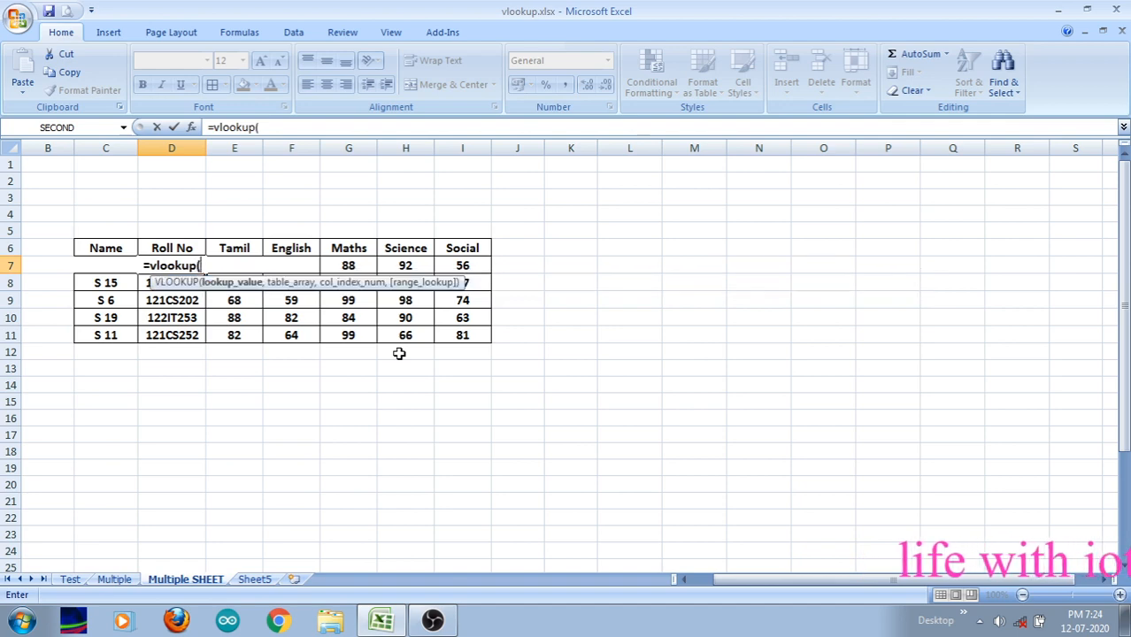
{"action": "left_click", "coordinate": [104, 282]}
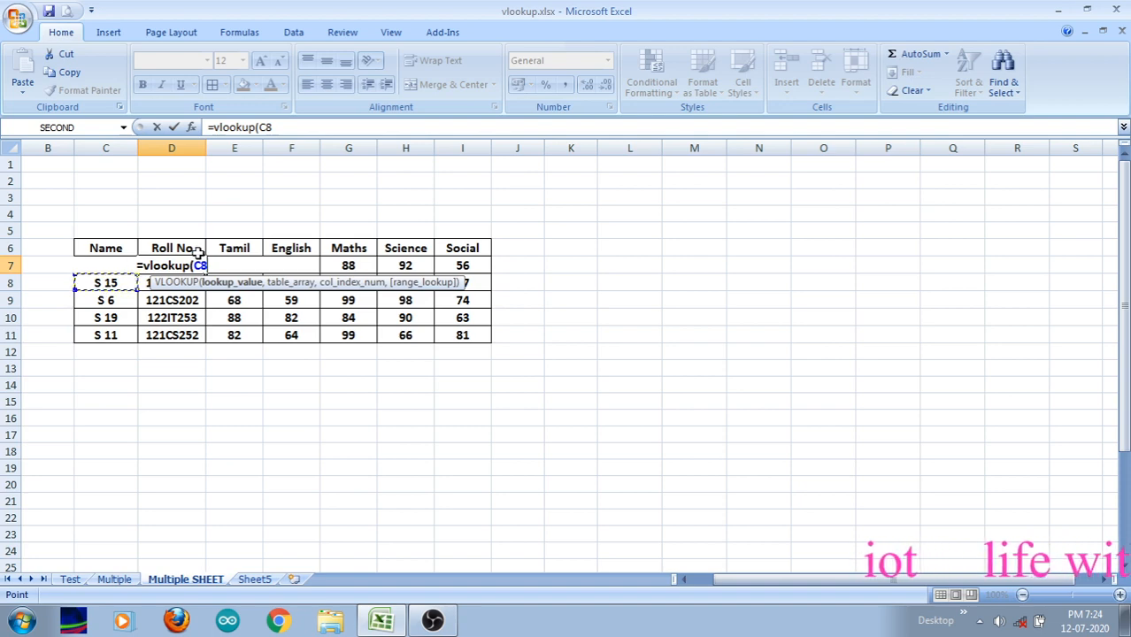
{"action": "key", "text": "BackSpace"}
{"action": "type", "text": "7"}
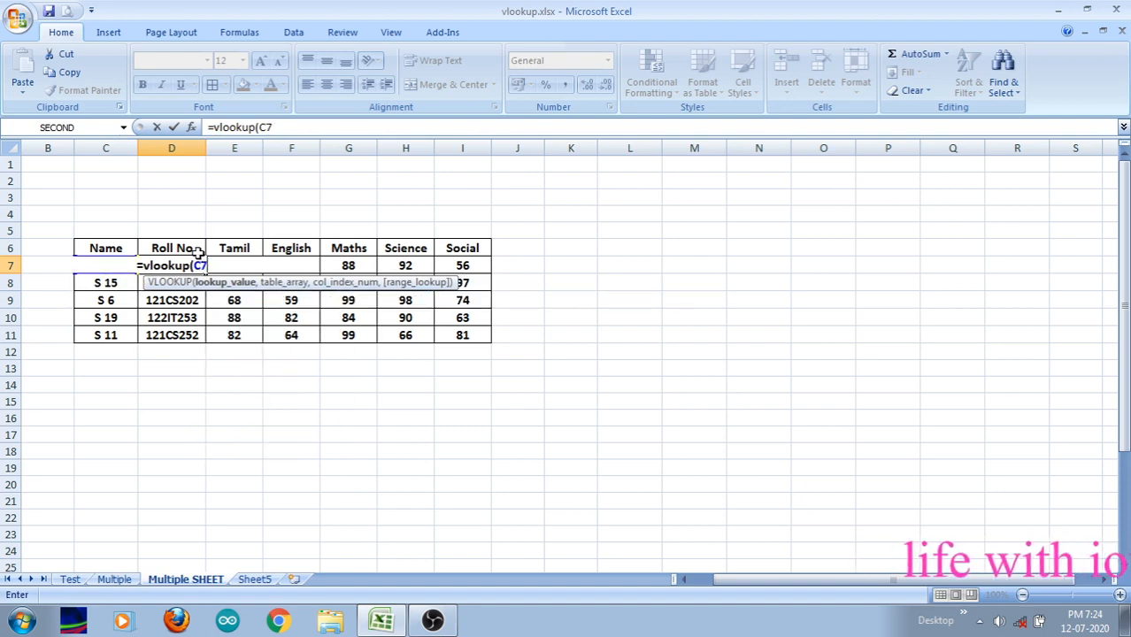
{"action": "key", "text": "Return"}
{"action": "key", "text": "Return"}
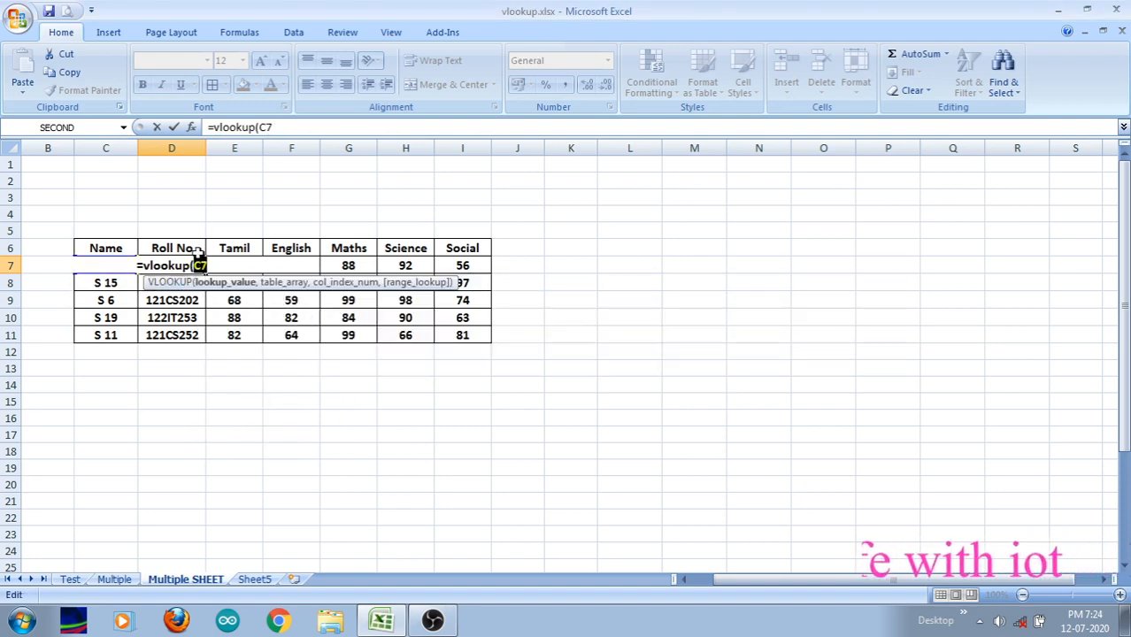
{"action": "key", "text": "F4"}
{"action": "key", "text": "F4"}
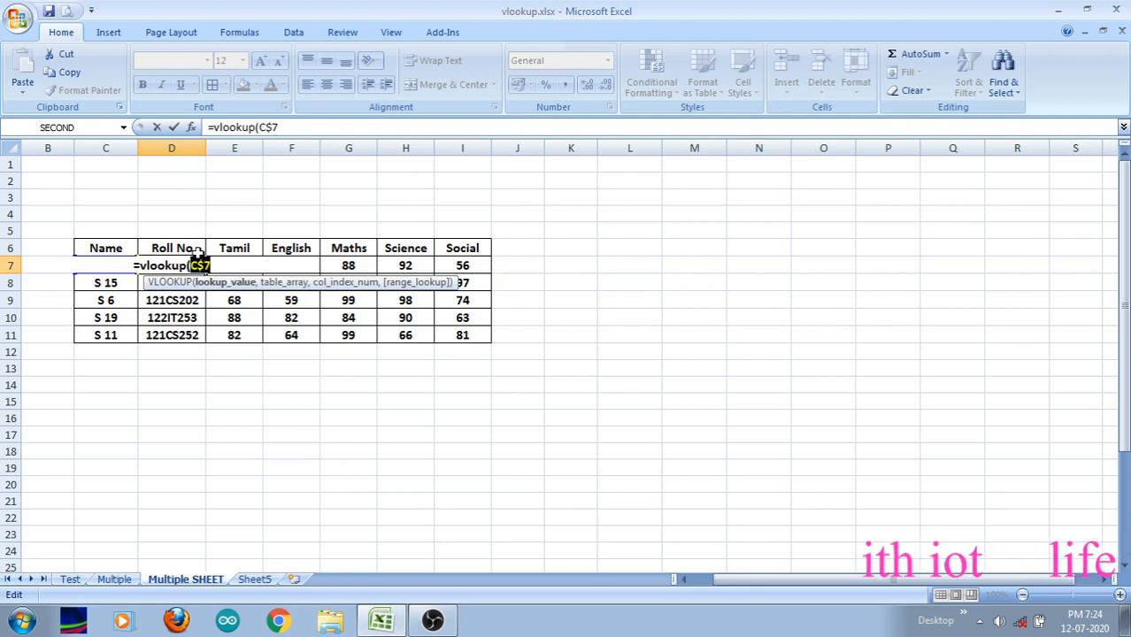
{"action": "key", "text": "F4"}
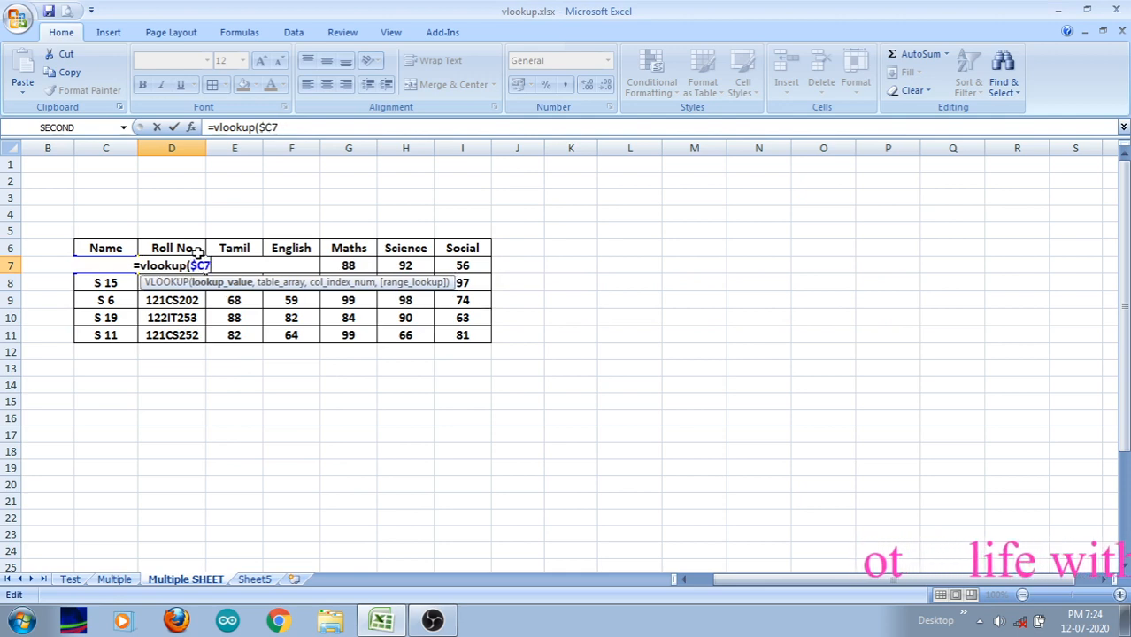
- Enter the named range data1 as the table array of the D7 VLOOKUP formula
{"action": "type", "text": ",data1"}
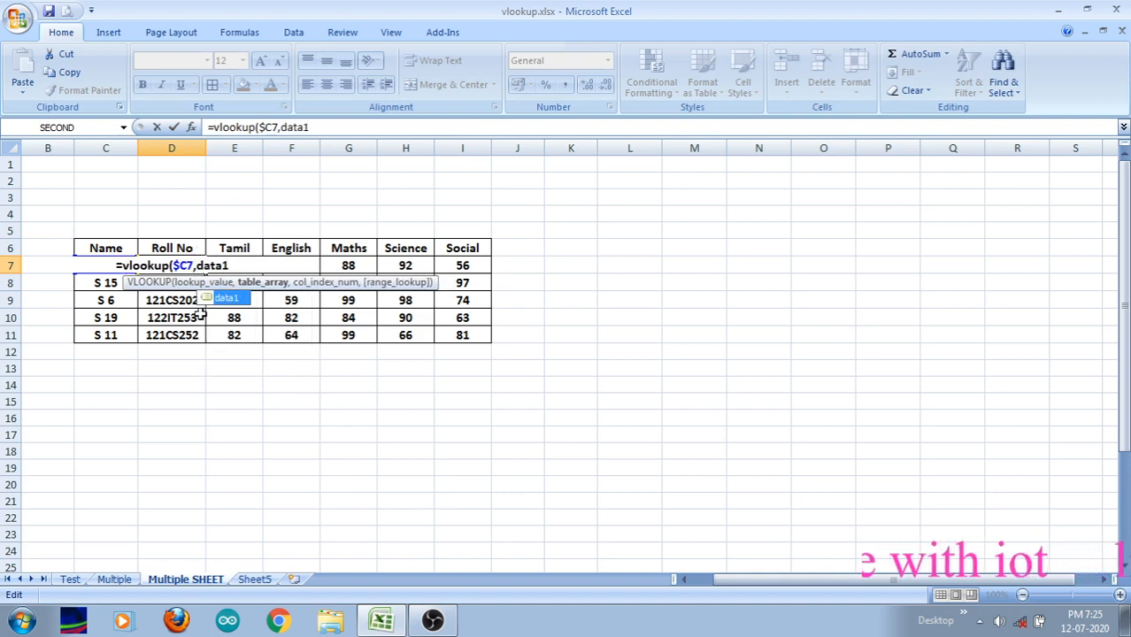
{"action": "double_click", "coordinate": [224, 300]}
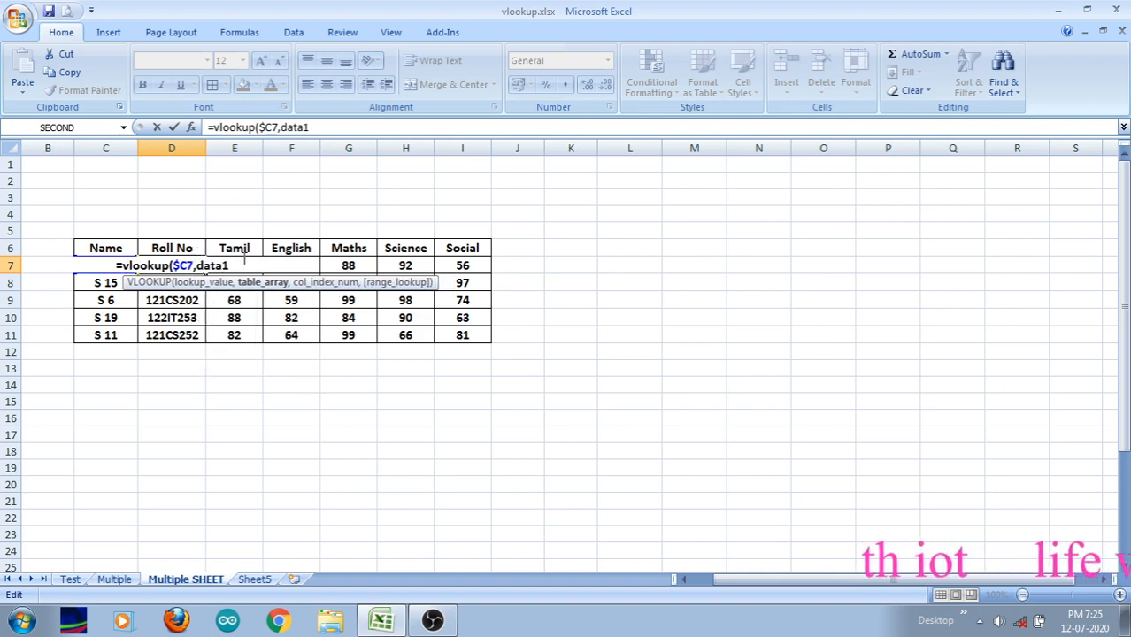
{"action": "type", "text": ","}
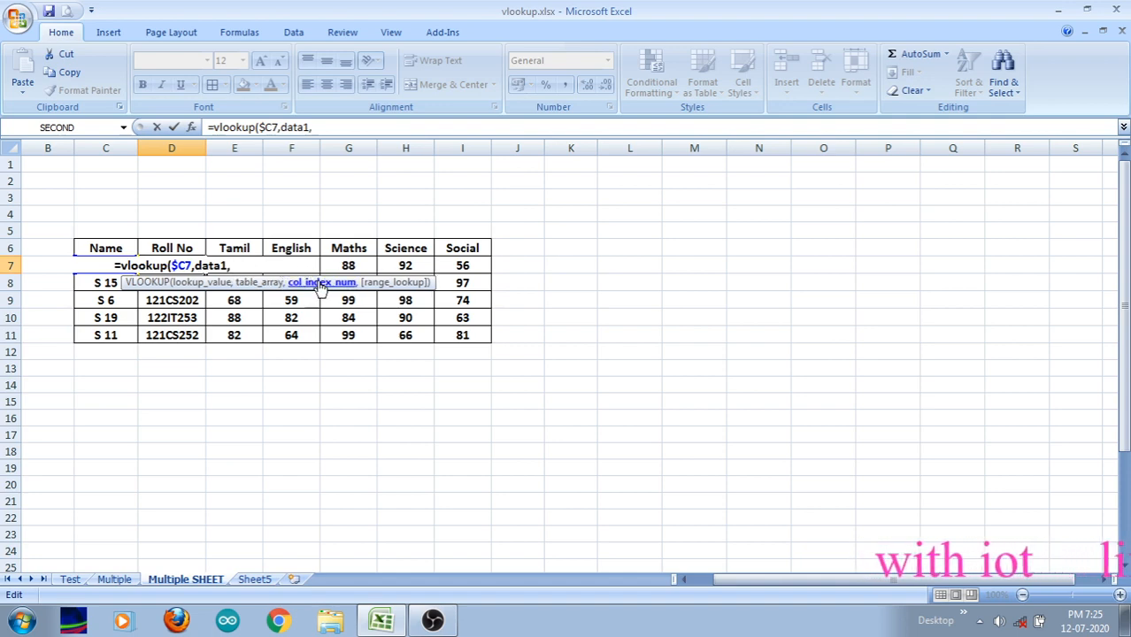
- Enter COLUMNS over Sheet5!$G$6:H6 as the column index, with the G6 start reference made absolute
{"action": "type", "text": "c"}
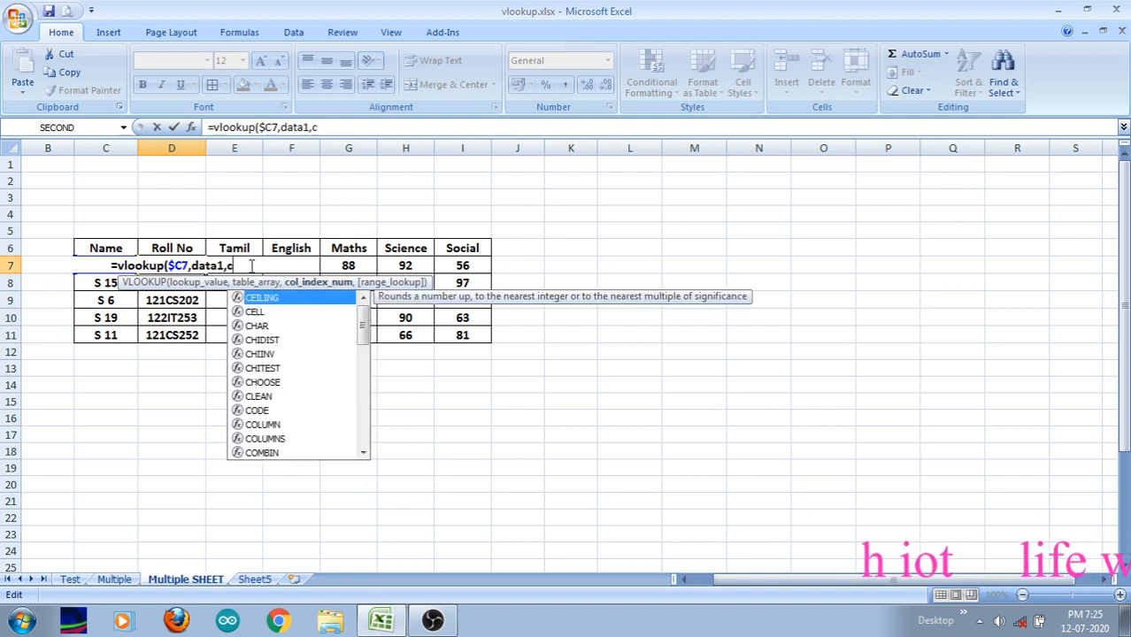
{"action": "type", "text": "olumn"}
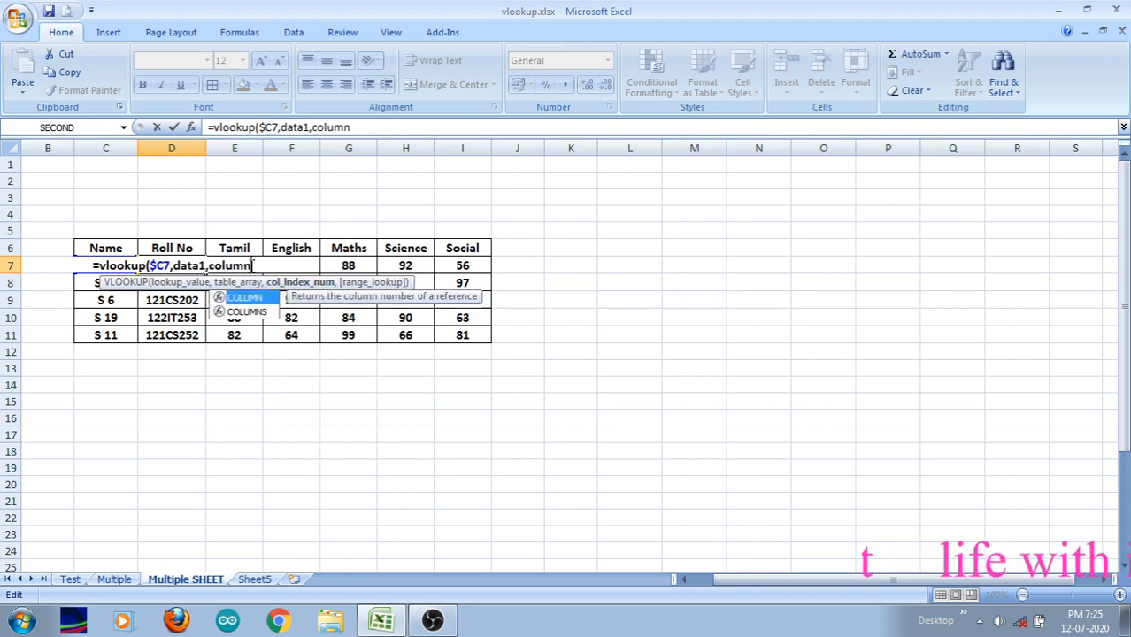
{"action": "type", "text": "s("}
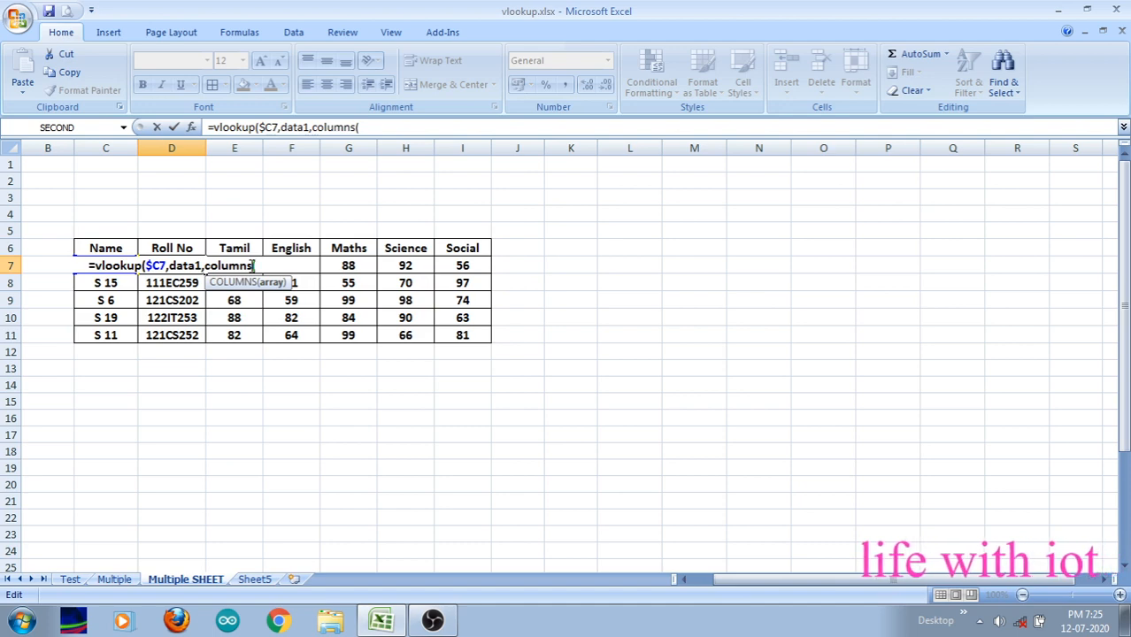
{"action": "left_click", "coordinate": [256, 579]}
{"action": "left_click", "coordinate": [386, 215]}
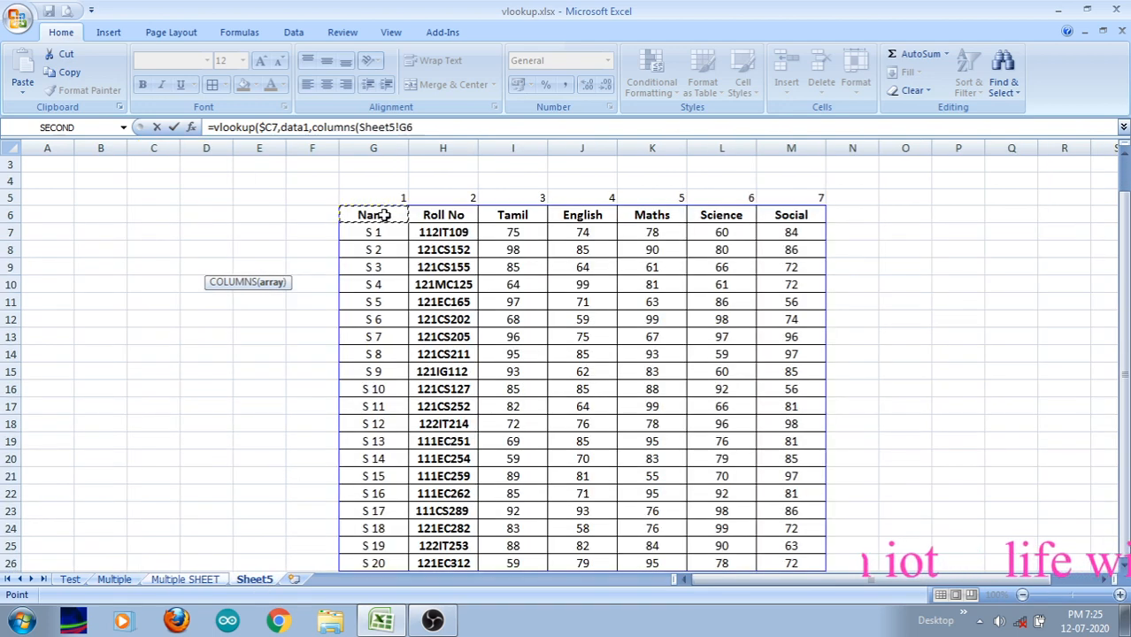
{"action": "left_click_drag", "start_coordinate": [386, 215], "coordinate": [435, 219]}
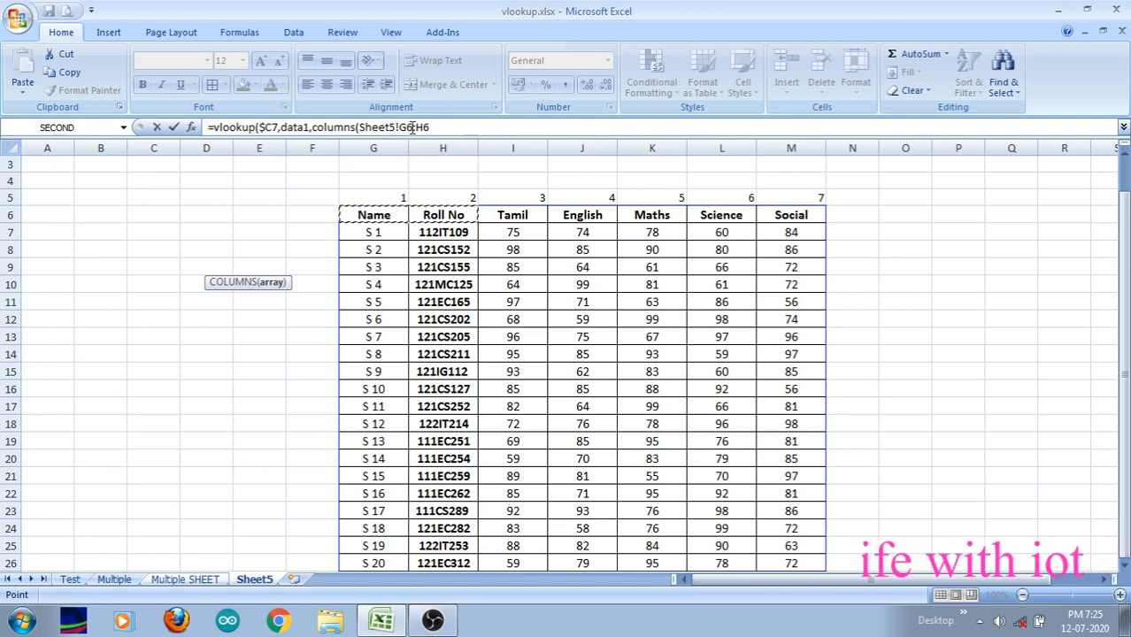
{"action": "left_click_drag", "start_coordinate": [412, 127], "coordinate": [403, 128]}
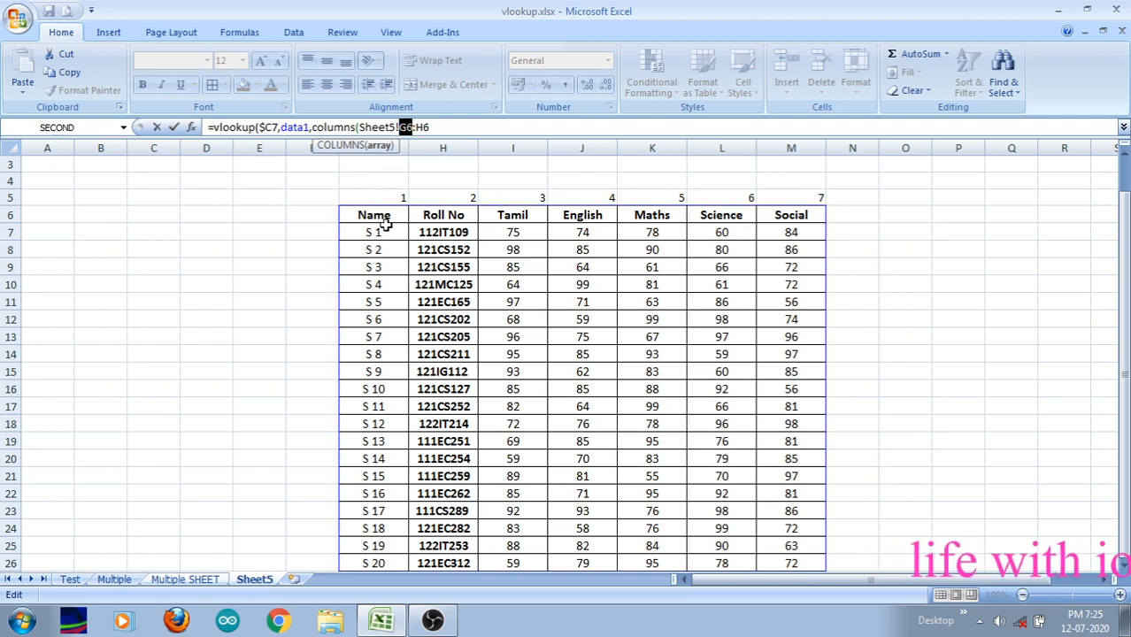
{"action": "key", "text": "F4"}
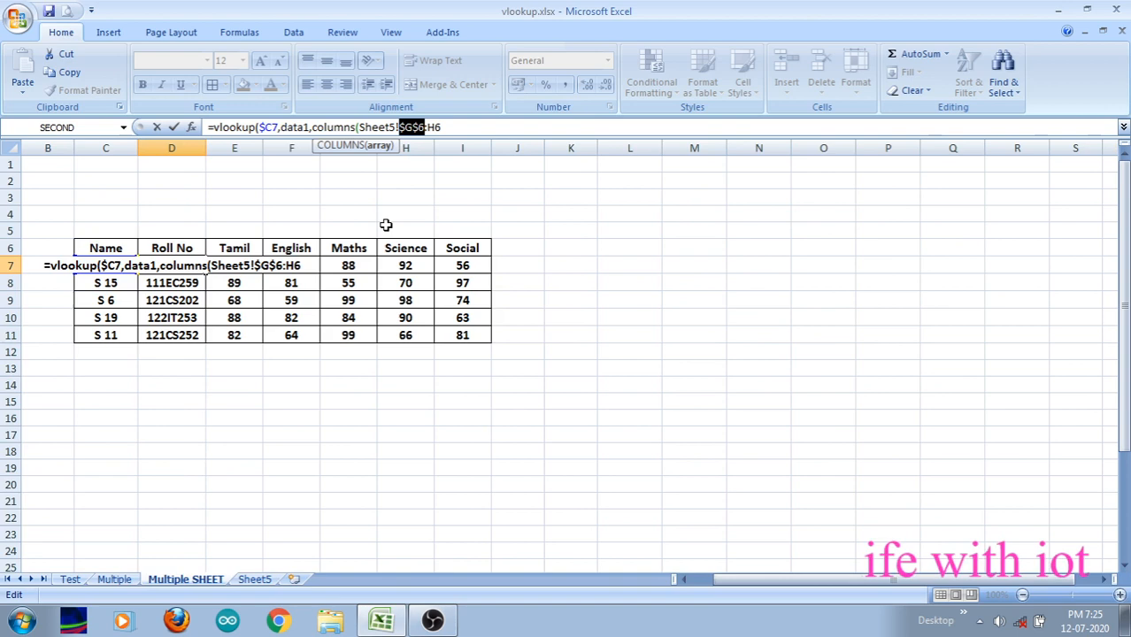
- Complete the D7 formula with the exact-match argument 0 and fill it across D7:I11
{"action": "left_click", "coordinate": [308, 265]}
{"action": "type", "text": ")"}
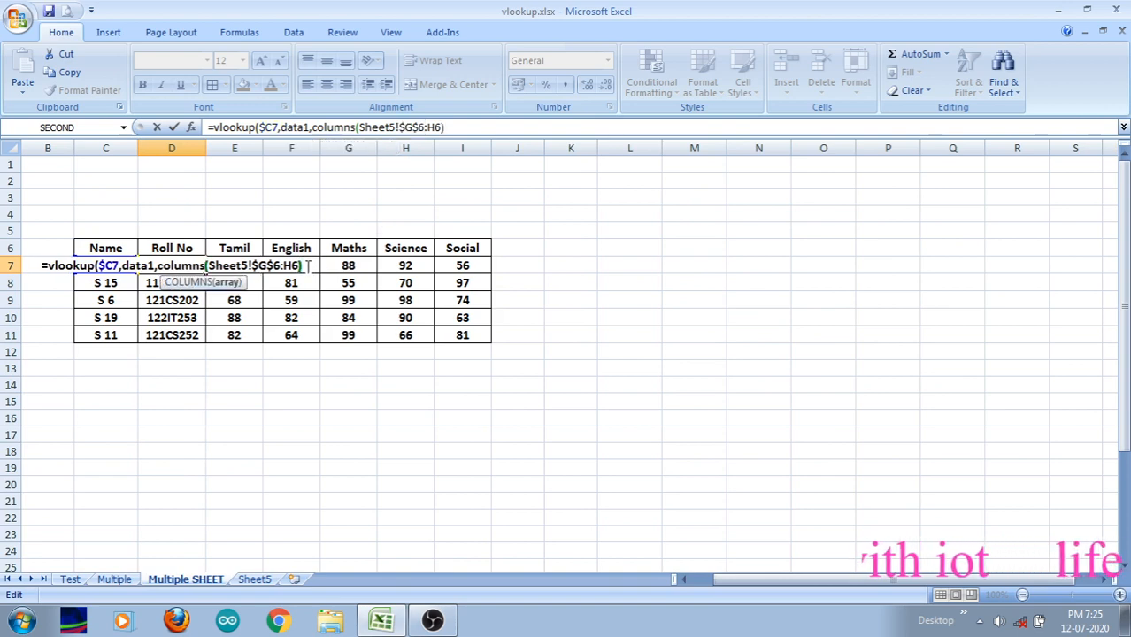
{"action": "type", "text": ",0"}
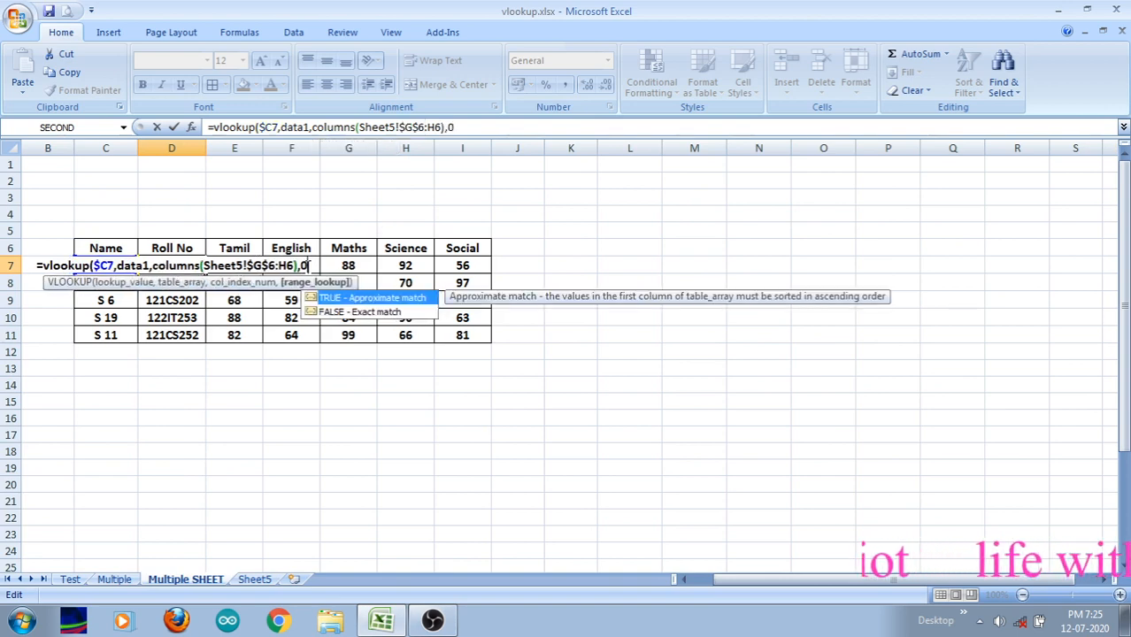
{"action": "type", "text": ")"}
{"action": "key", "text": "Return"}
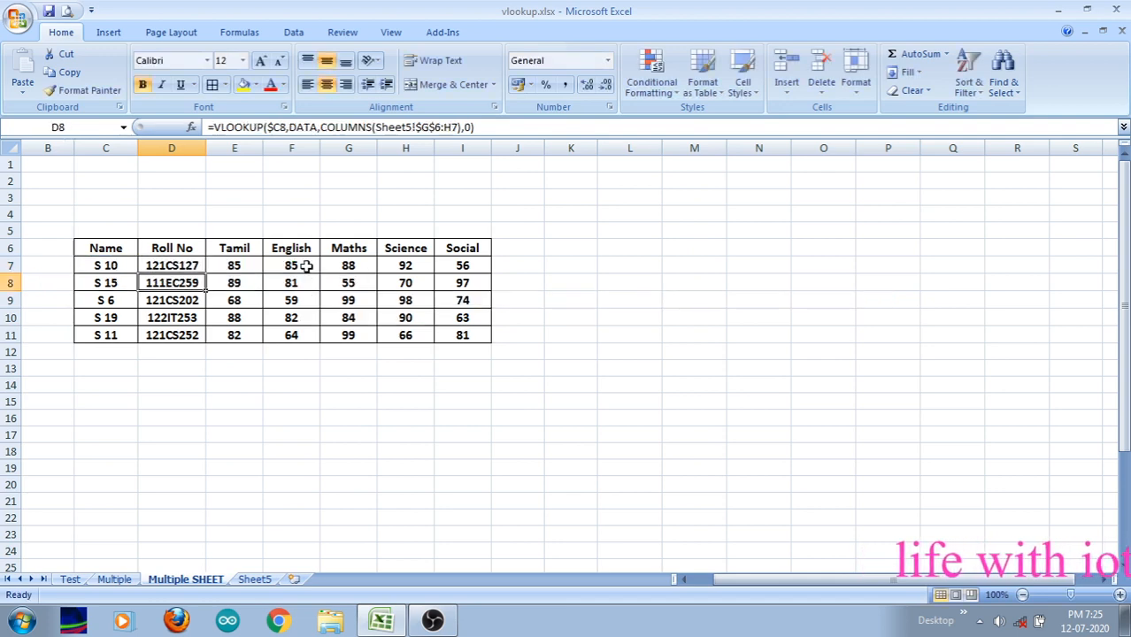
{"action": "left_click", "coordinate": [177, 266]}
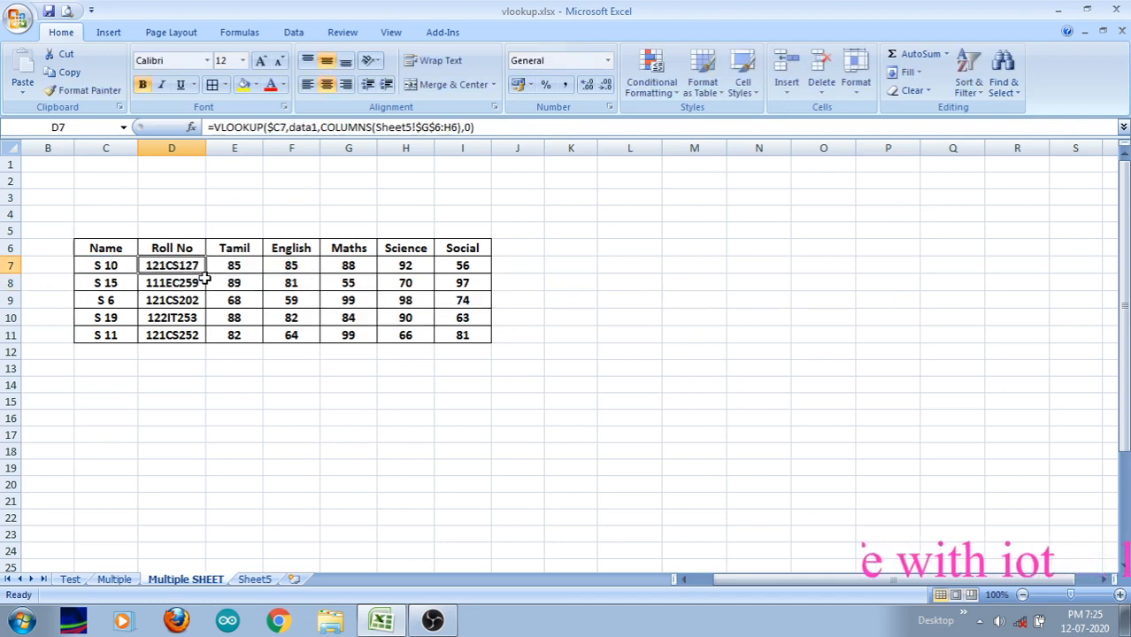
{"action": "left_click_drag", "start_coordinate": [204, 273], "coordinate": [465, 336]}
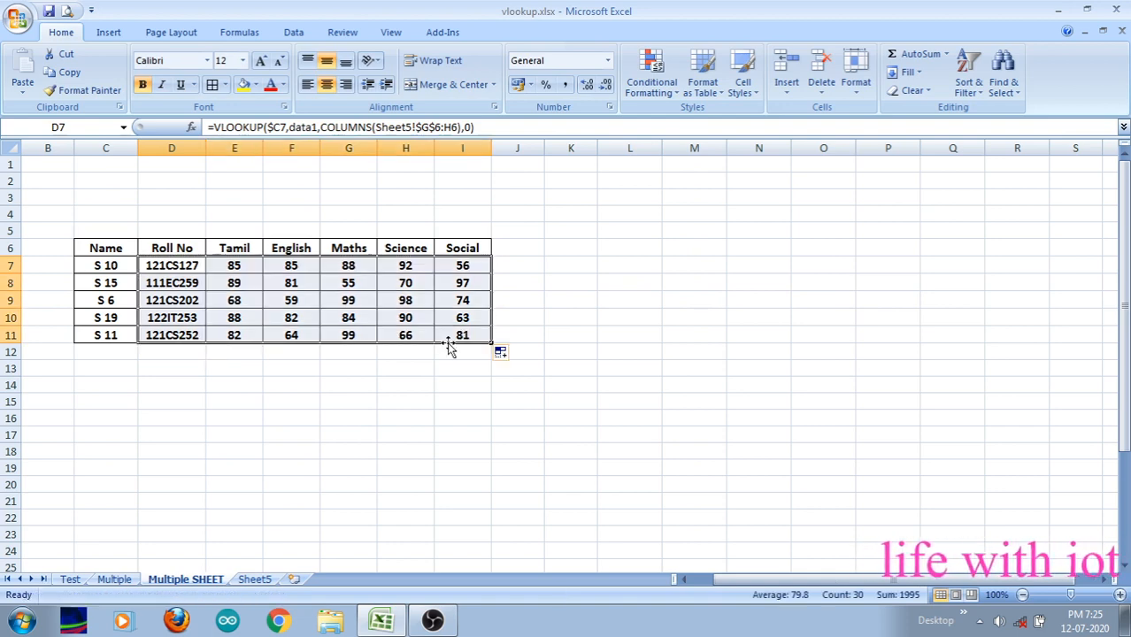
- Review the results and source tables on the Multiple, Multiple SHEET and Sheet5 worksheets
{"action": "left_click", "coordinate": [114, 580]}
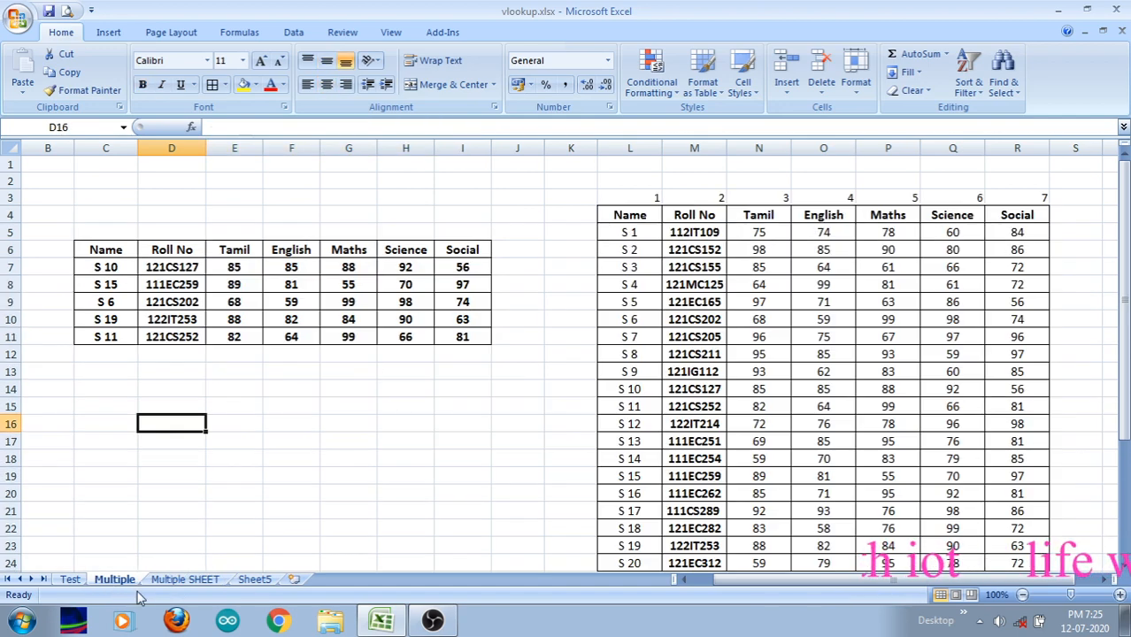
{"action": "left_click", "coordinate": [185, 580]}
{"action": "left_click", "coordinate": [256, 578]}
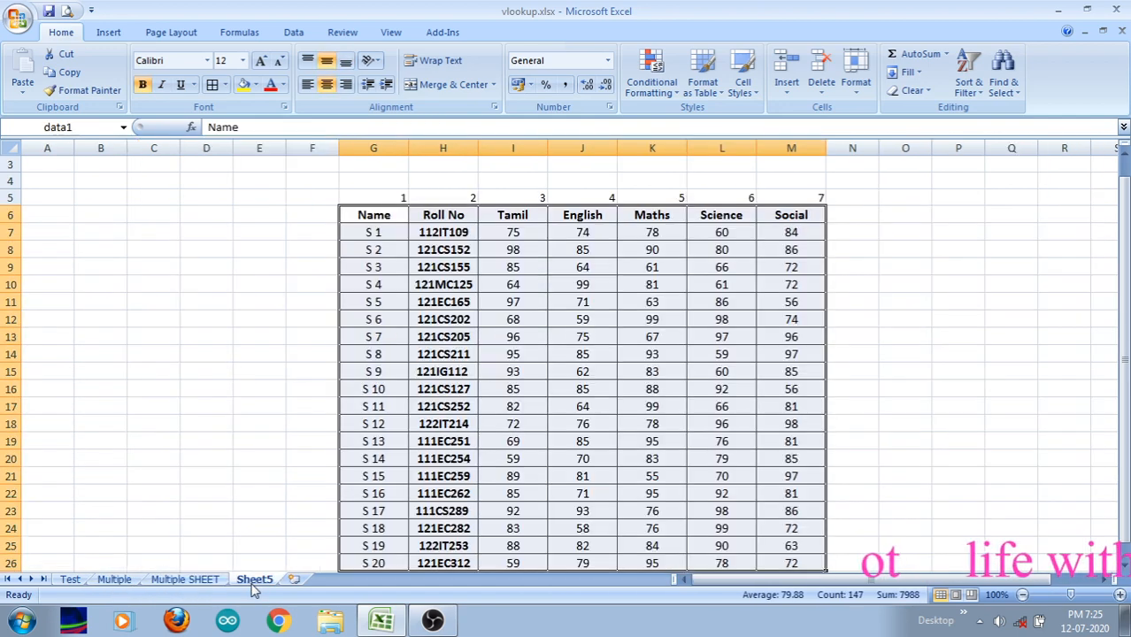
{"action": "left_click", "coordinate": [203, 567]}
{"action": "left_click", "coordinate": [202, 580]}
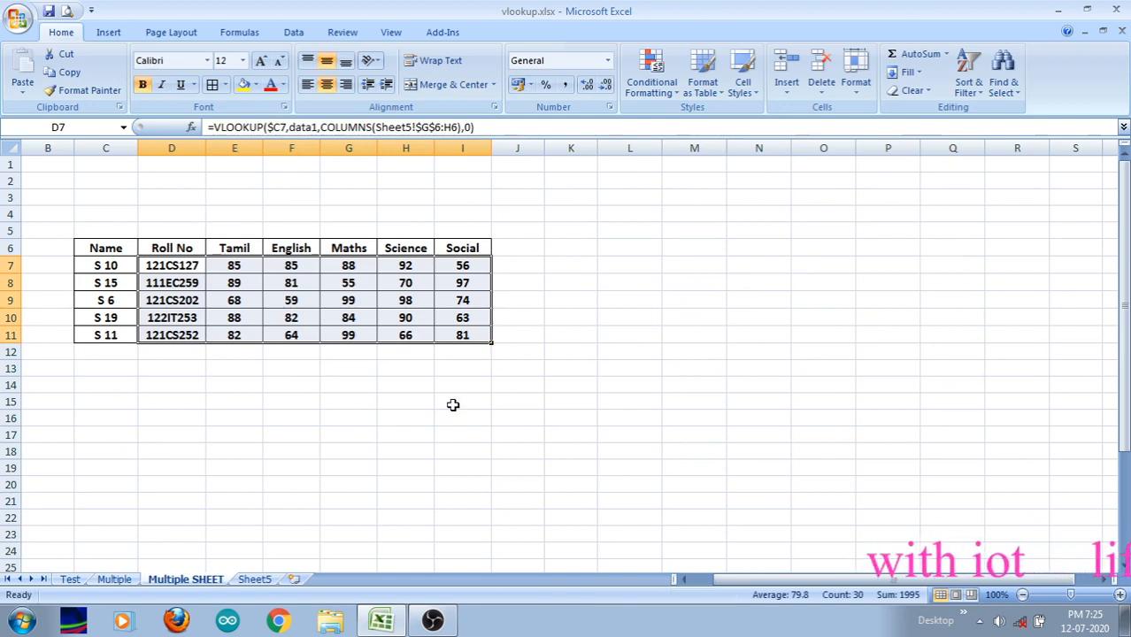
{"action": "left_click", "coordinate": [114, 581]}
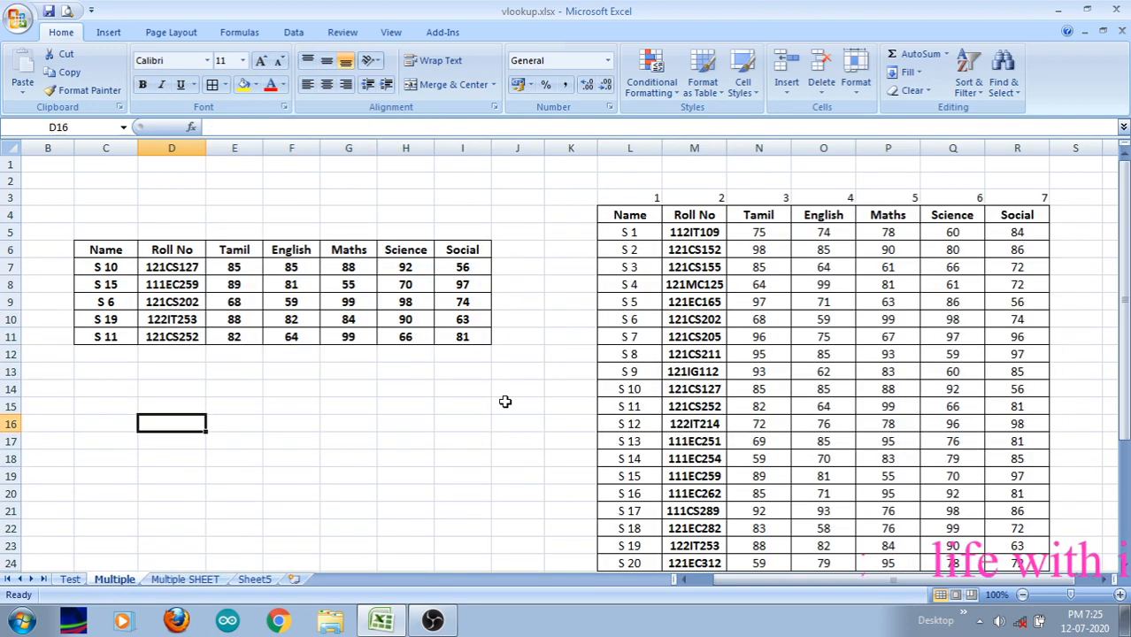